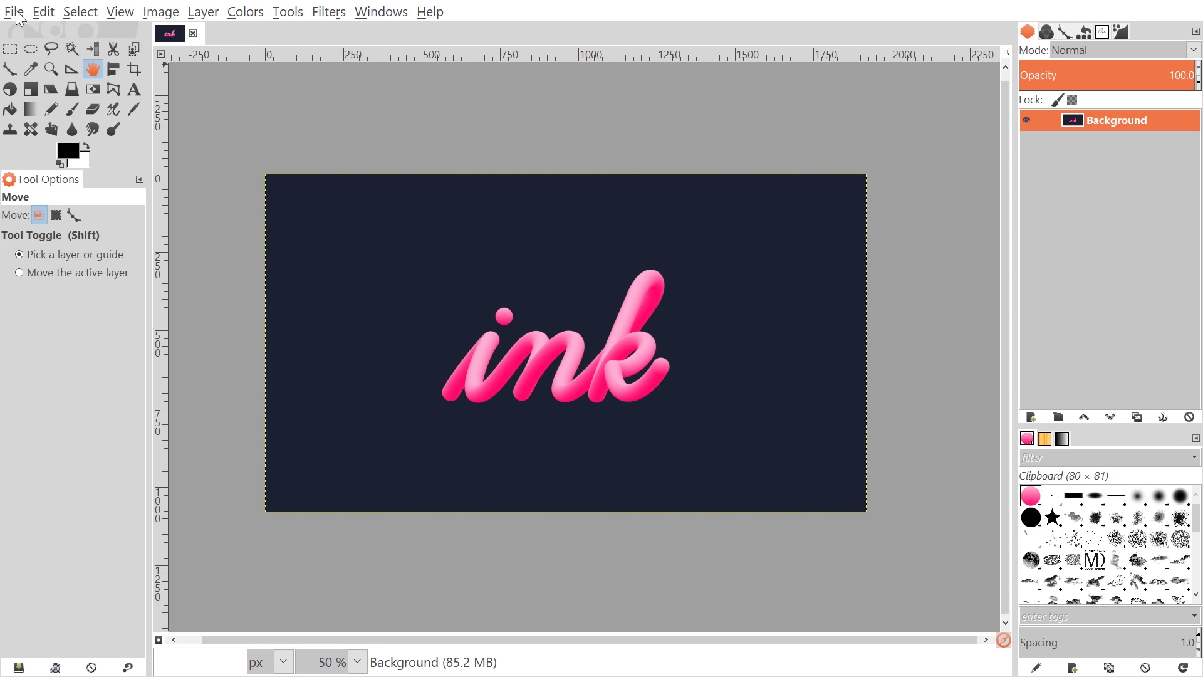
Create a new image 1280 px wide and 720 px high.
click(15, 12)
click(77, 33)
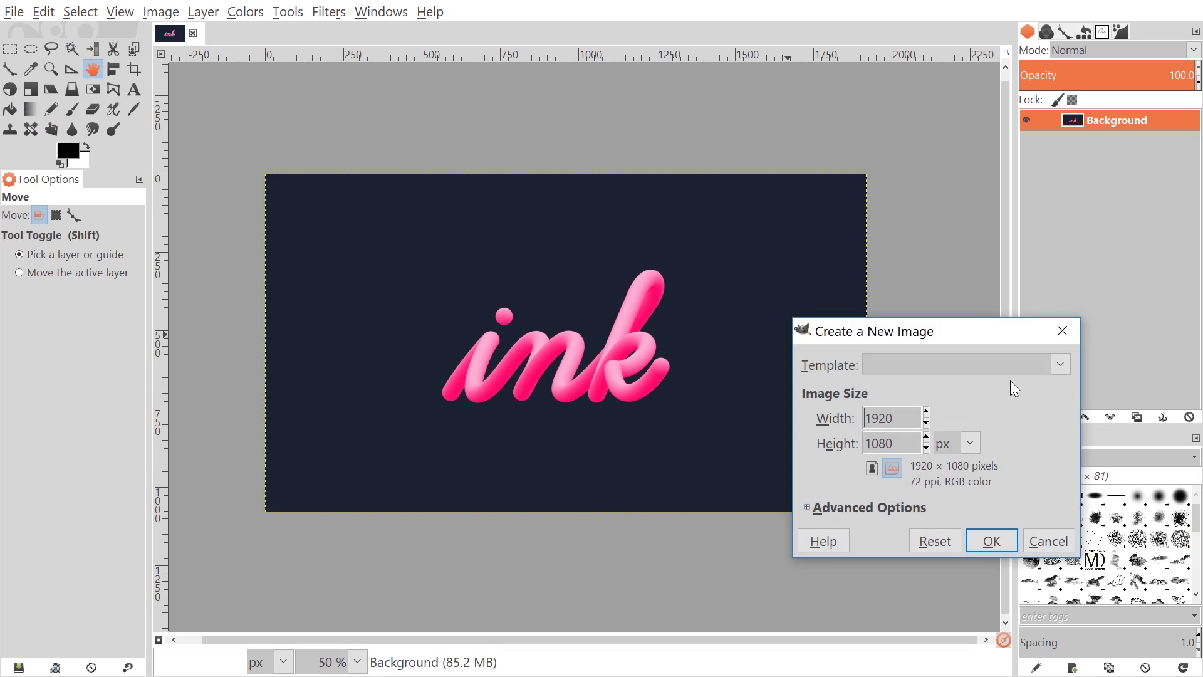
drag(926, 329, 545, 142)
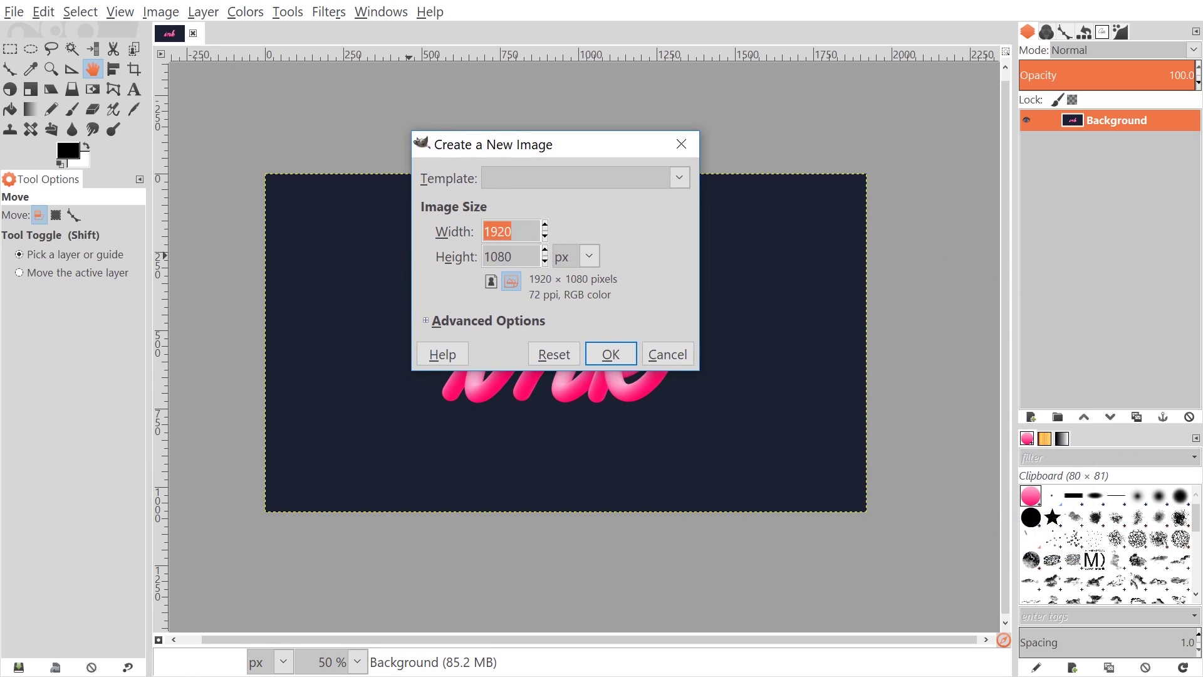
text(1280)
key(Tab)
text(720)
click(611, 354)
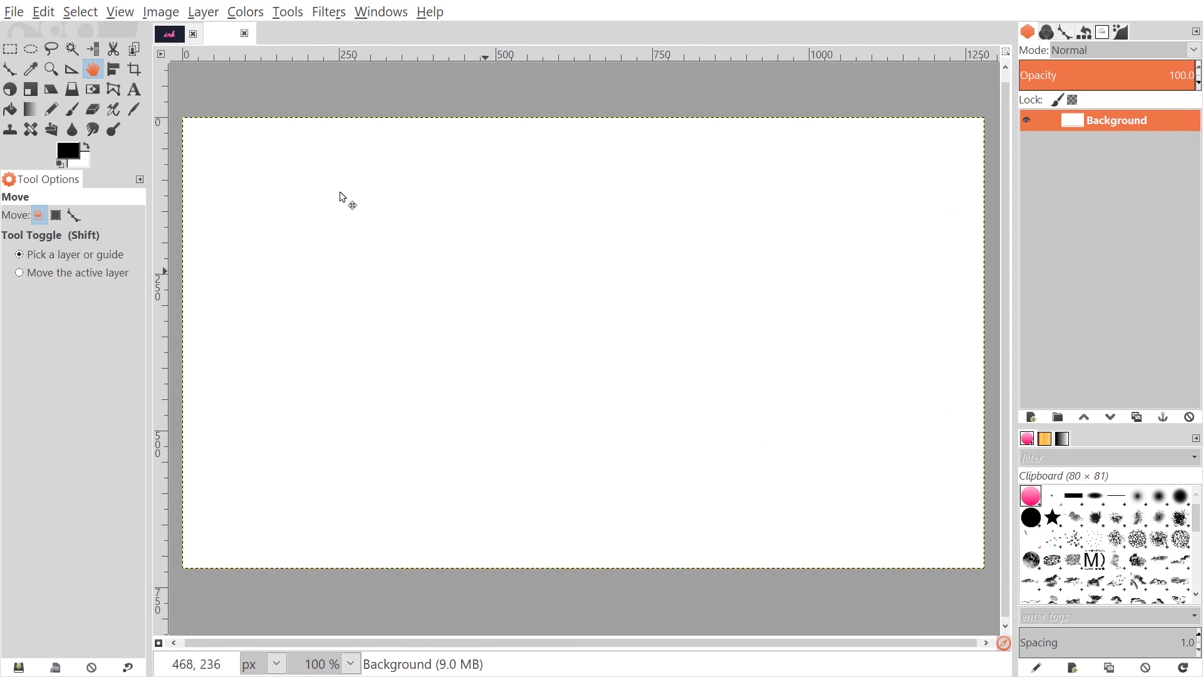
Set the foreground color to dark blue 192229 and fill the new image's Background layer with it.
click(169, 34)
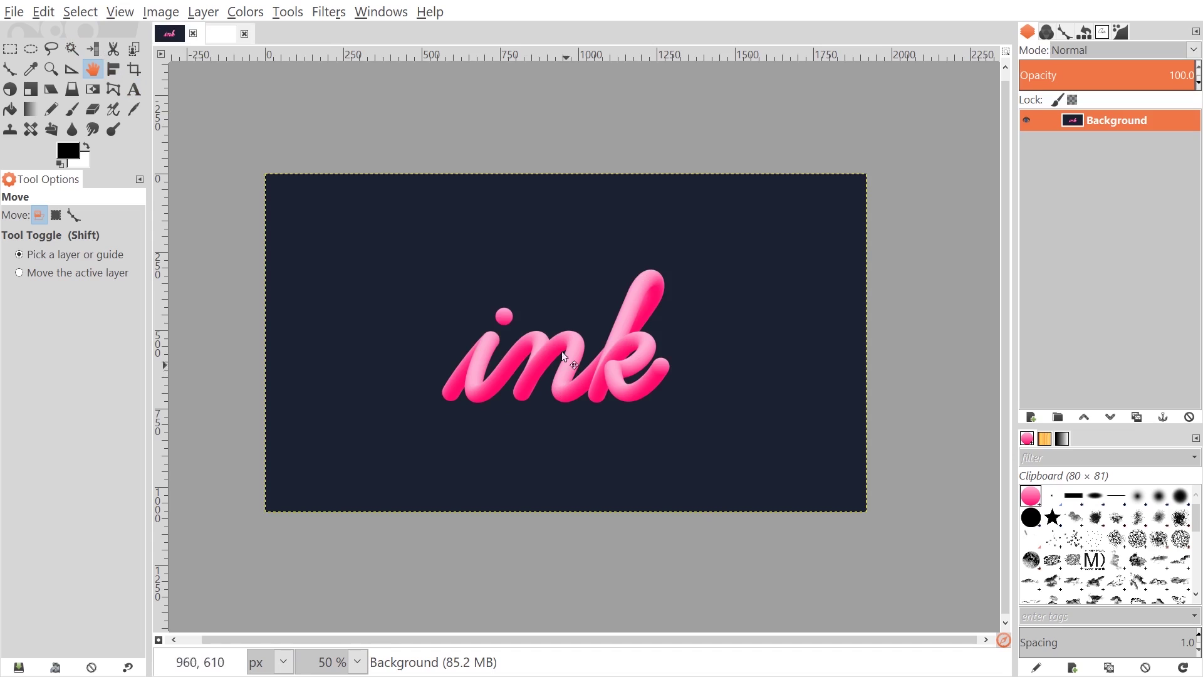
click(228, 34)
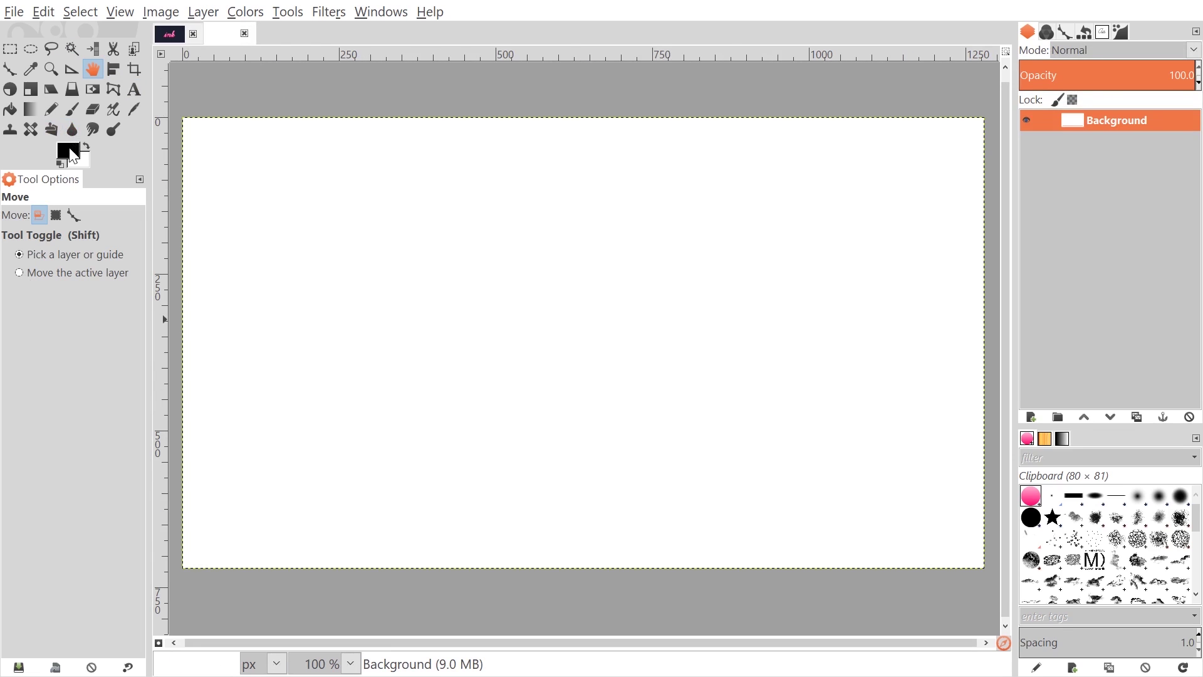
click(68, 152)
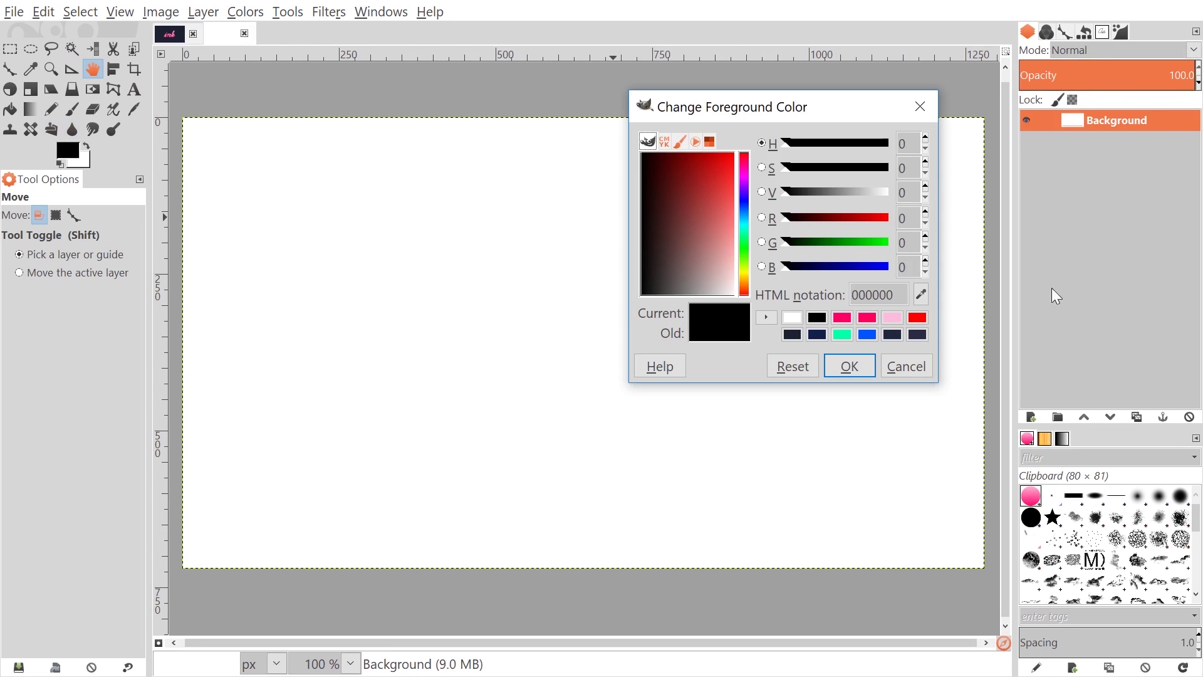
click(743, 213)
mouse_move(665, 238)
mouse_down()
mouse_move(656, 281)
mouse_move(656, 239)
mouse_up()
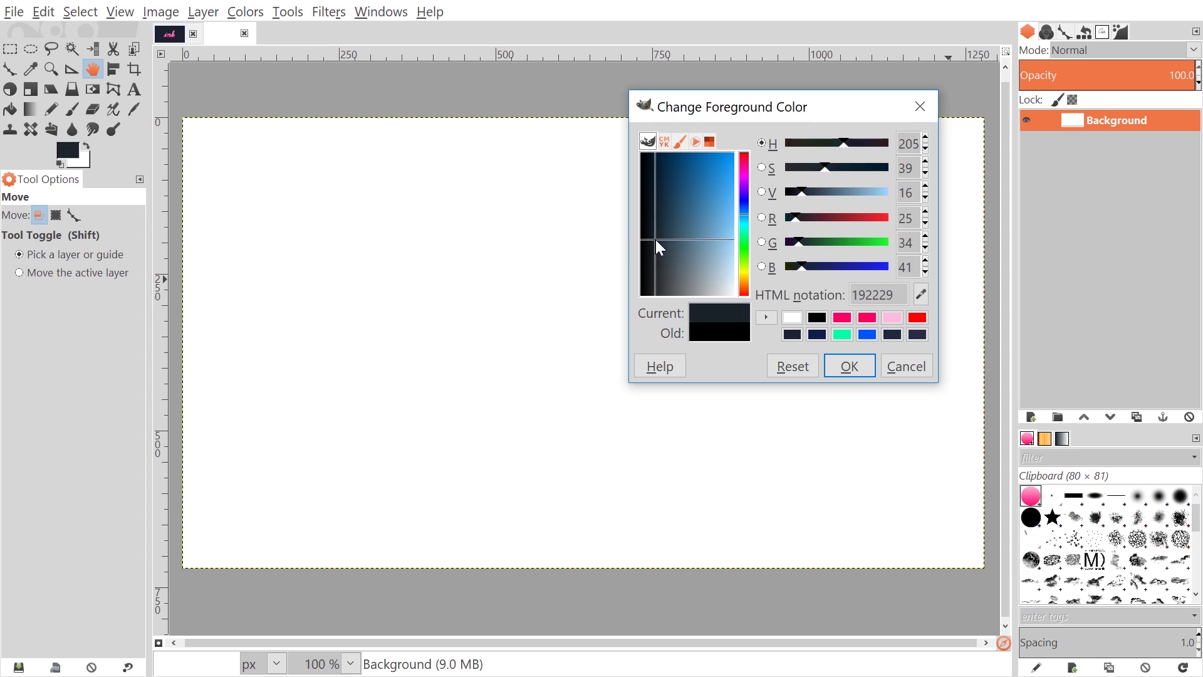
click(853, 364)
click(43, 11)
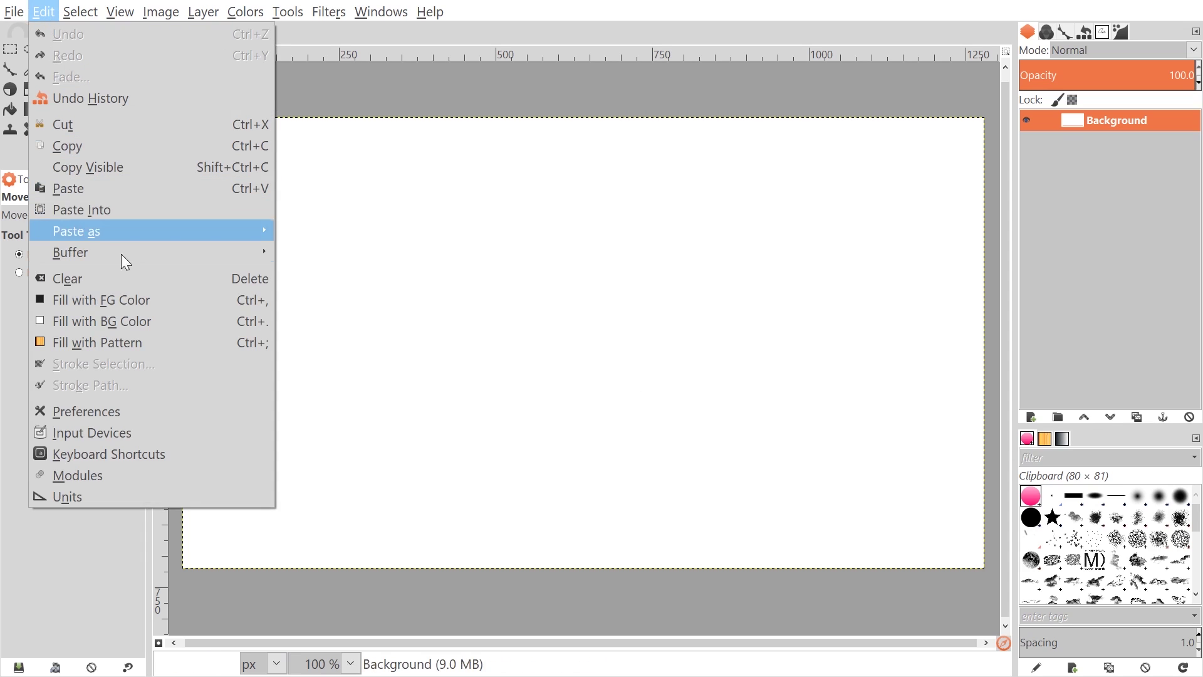
click(100, 299)
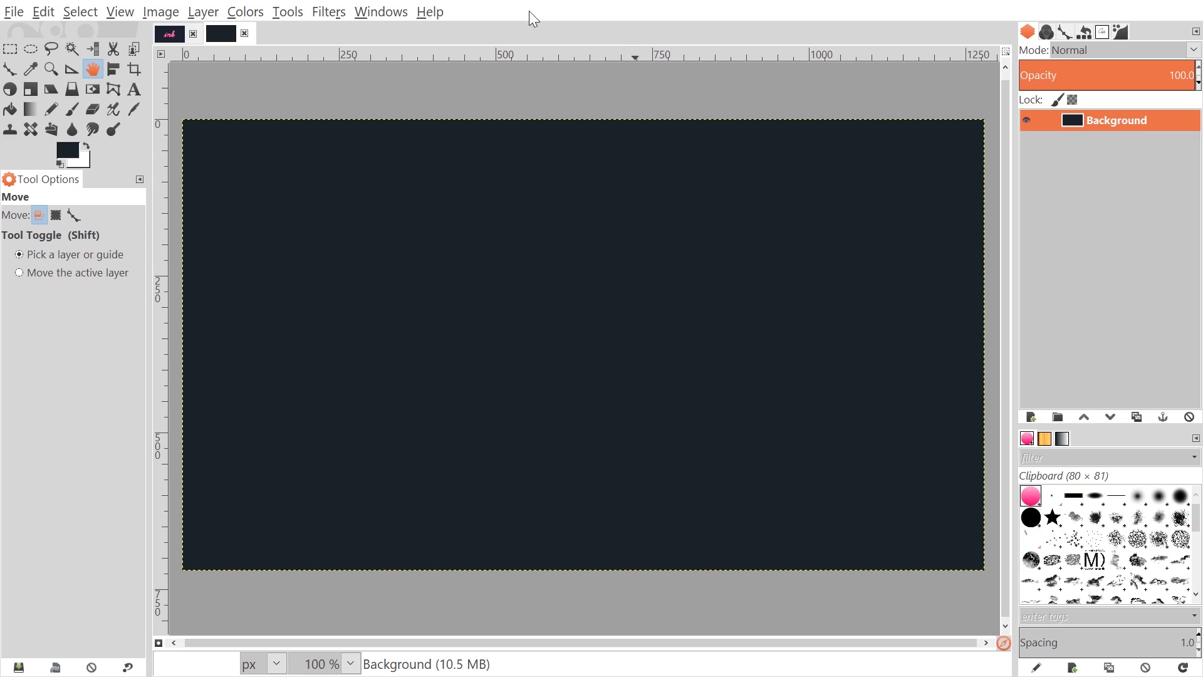
Add the text "ink" to the canvas in white, using the Learning Curve font.
click(134, 89)
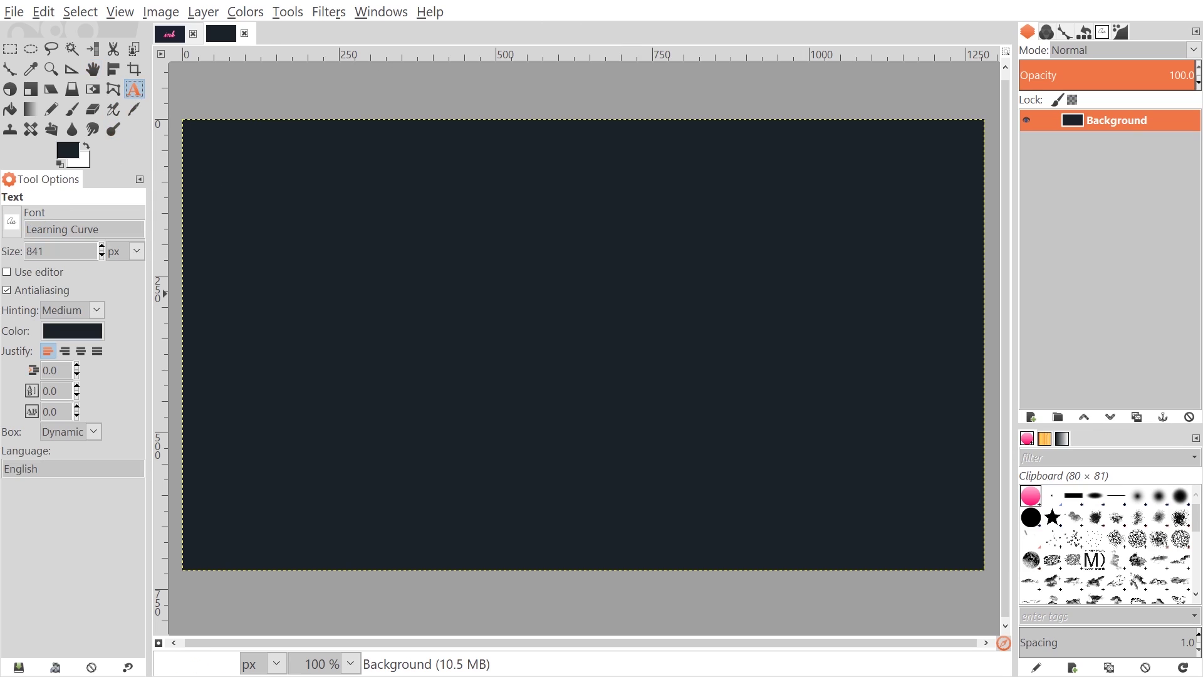
click(85, 144)
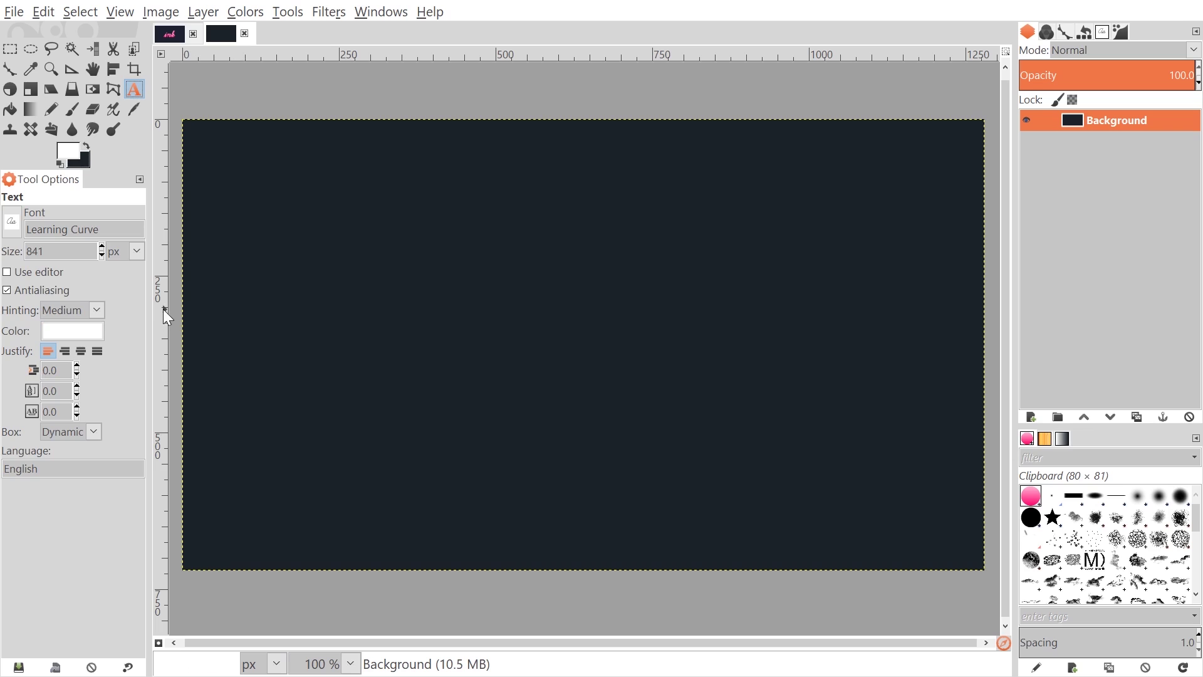
click(392, 348)
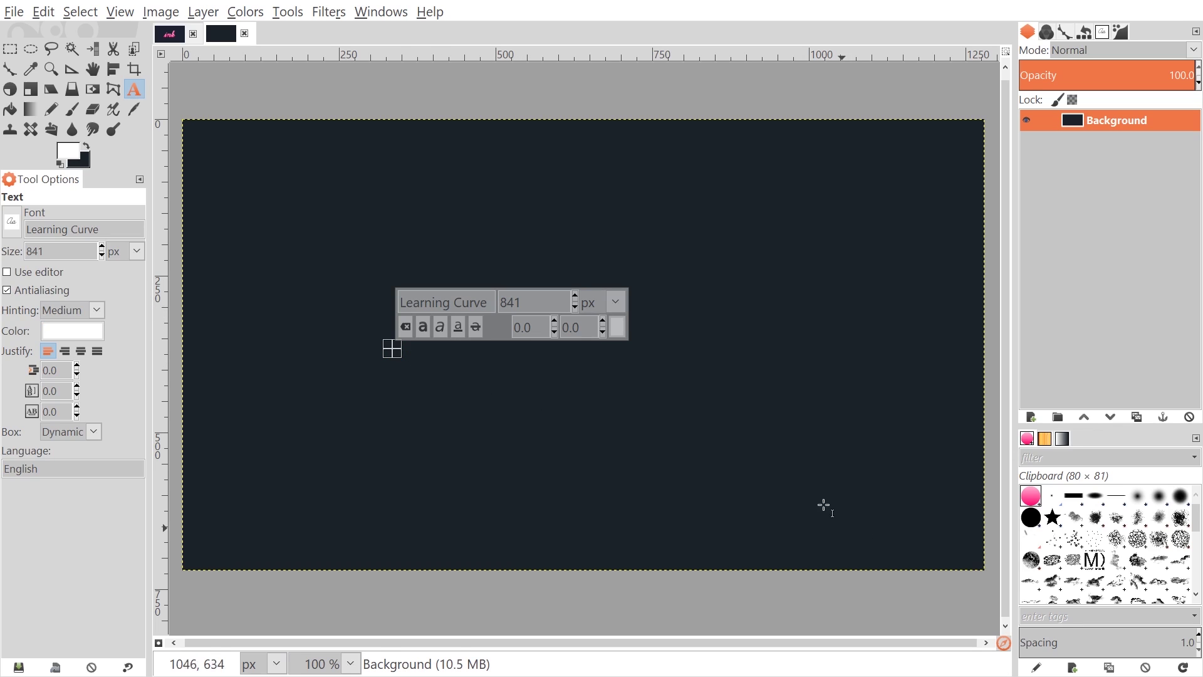
text(ink)
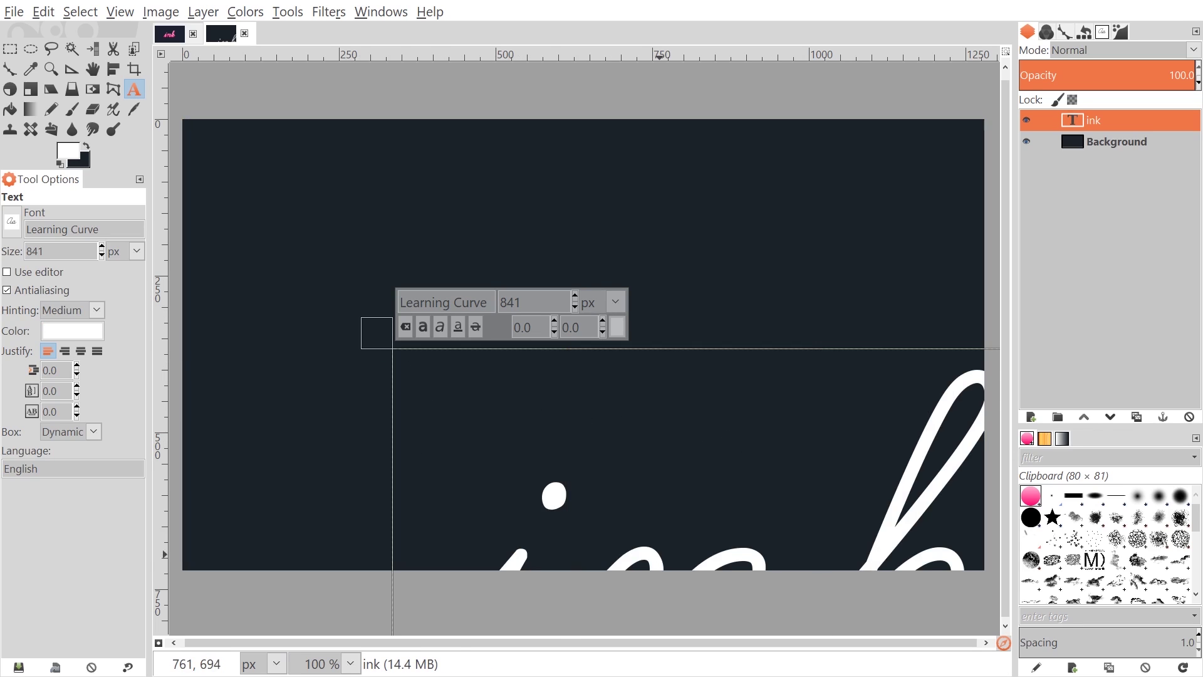
Set the size of the "ink" text to 598 px, keeping the Learning Curve font.
drag(660, 555, 611, 426)
scroll(612, 426, up, 2)
scroll(612, 427, left, 1)
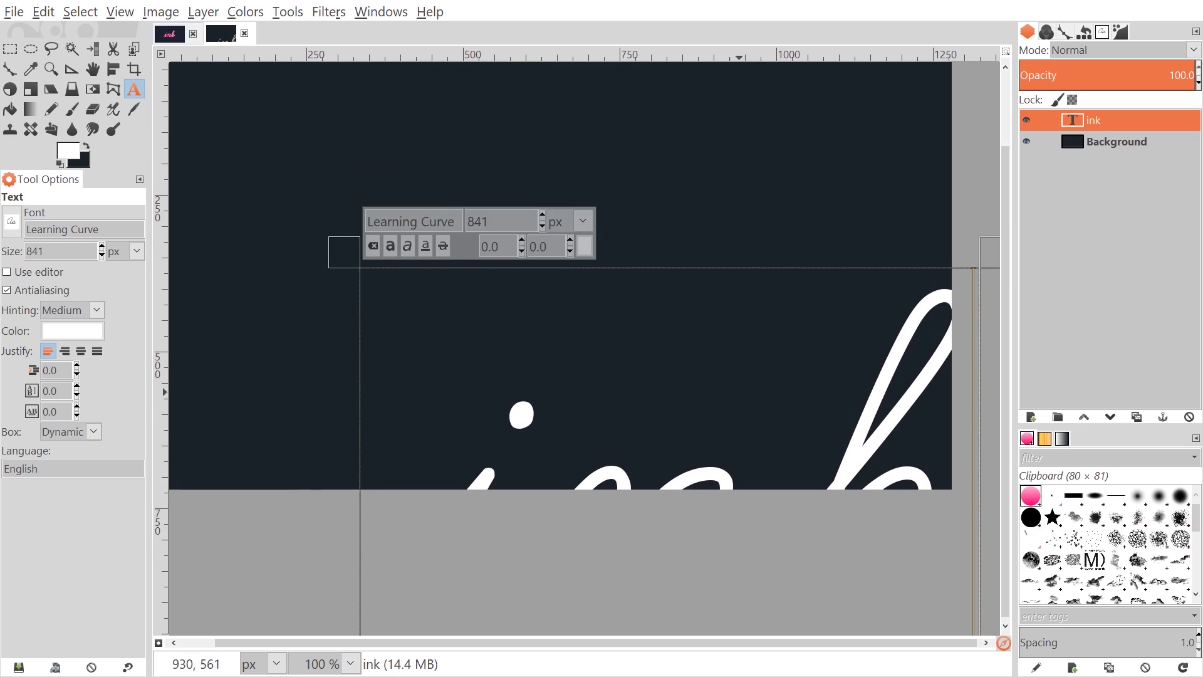
click(13, 223)
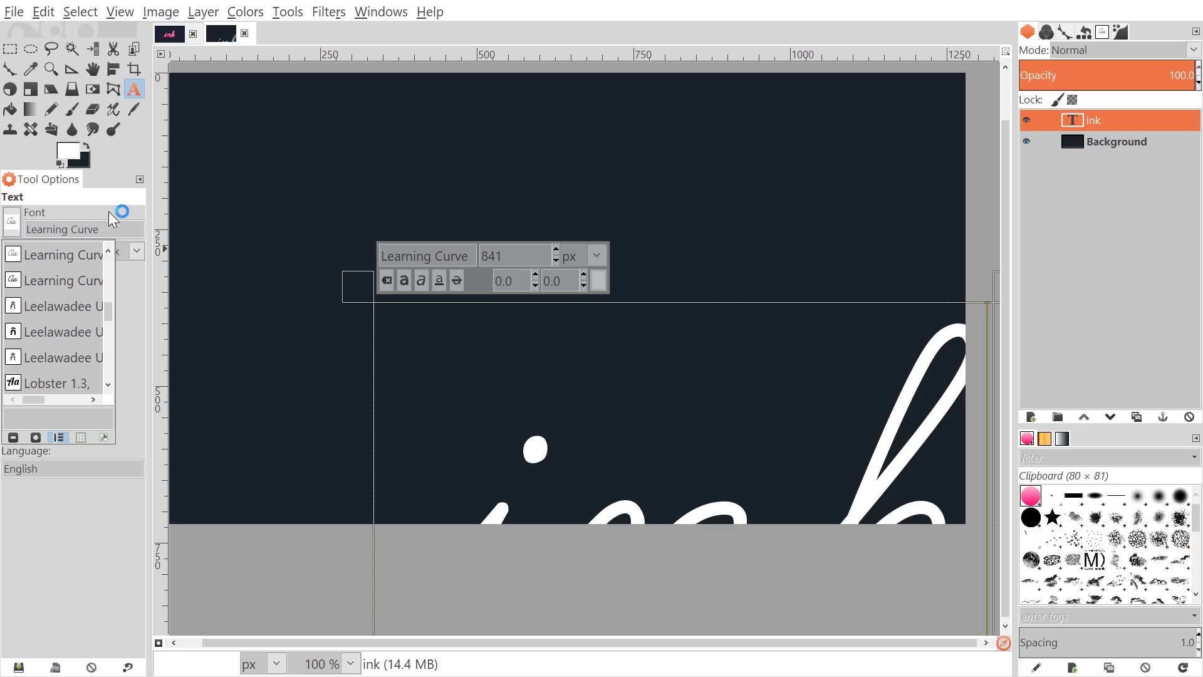
click(78, 212)
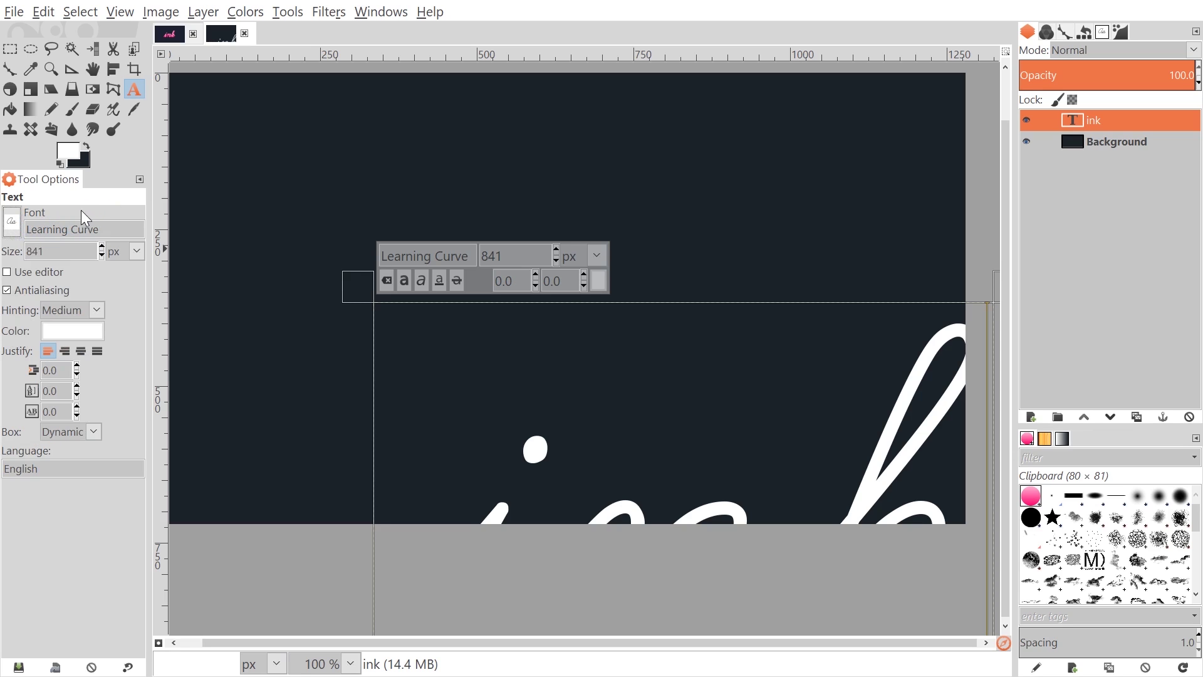
click(101, 254)
drag(101, 254, 102, 255)
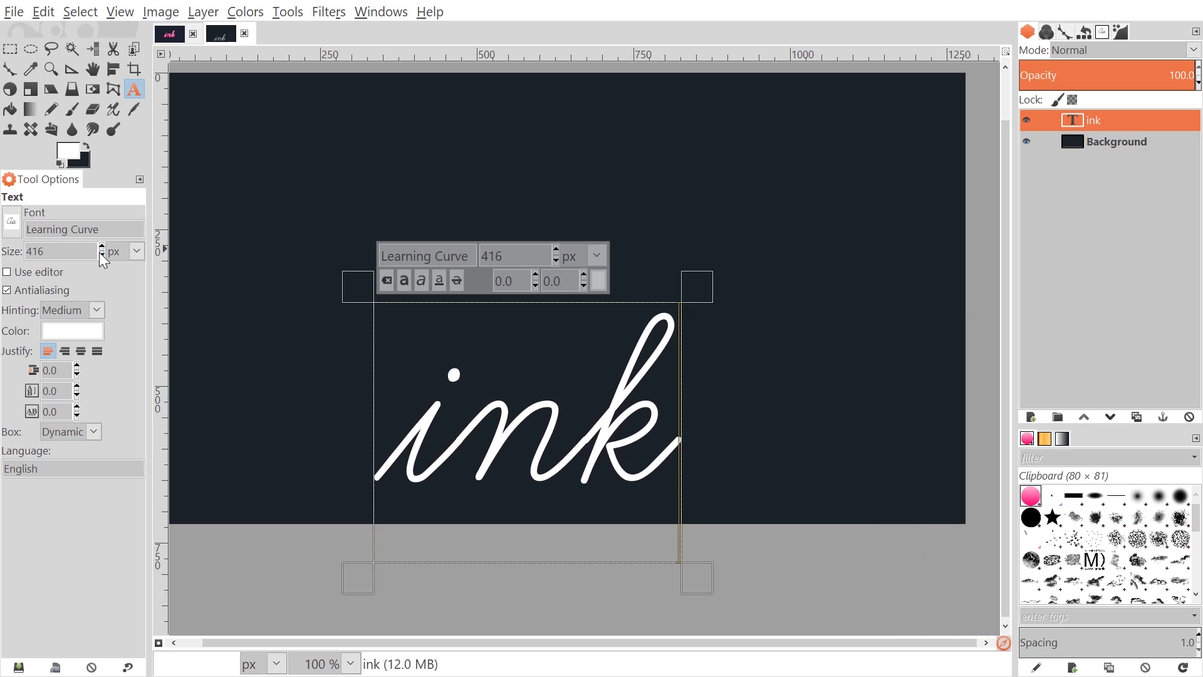
drag(280, 193, 317, 234)
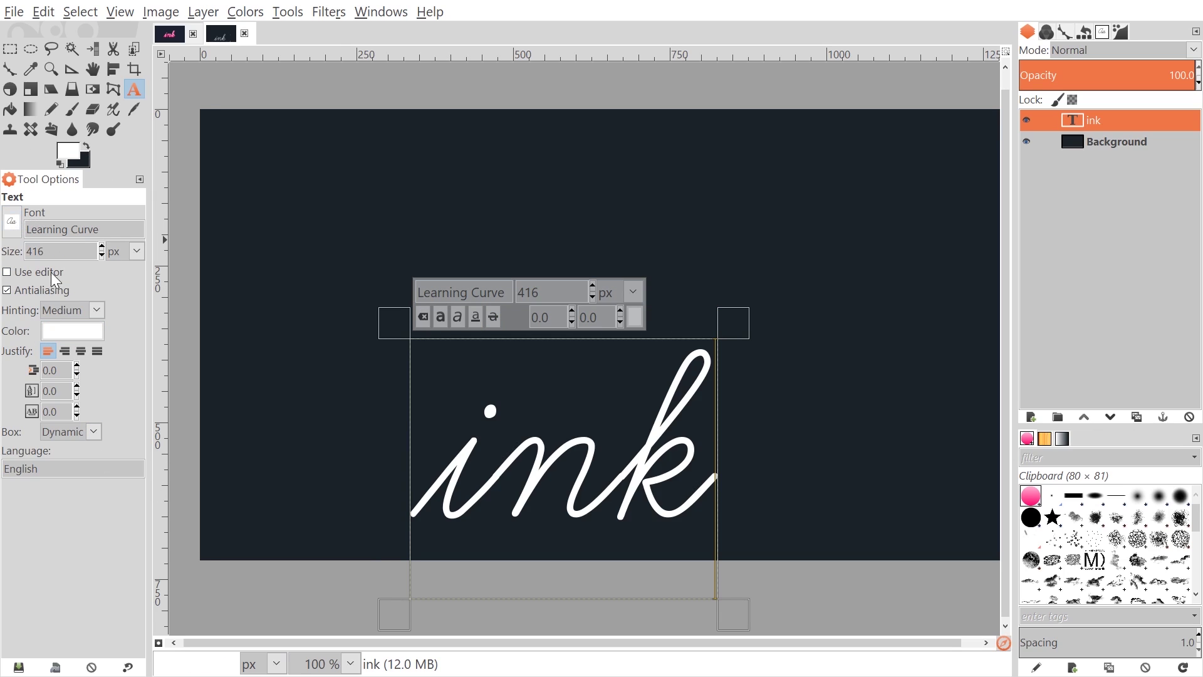
drag(102, 247, 102, 248)
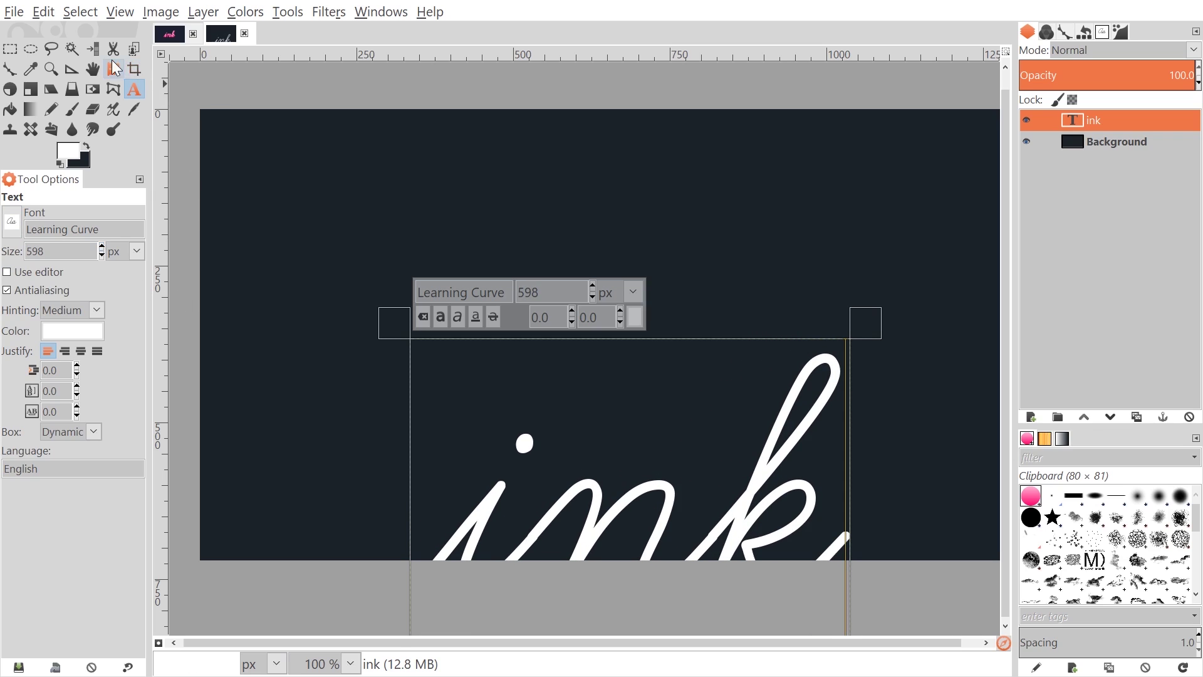
Move the "ink" text up and to the left so the whole word sits near the middle of the canvas.
click(85, 69)
mouse_move(745, 513)
mouse_down()
mouse_move(724, 284)
mouse_move(725, 315)
mouse_move(678, 322)
mouse_move(676, 333)
mouse_up()
key(ctrl+z)
key(ctrl+z)
key(ctrl+z)
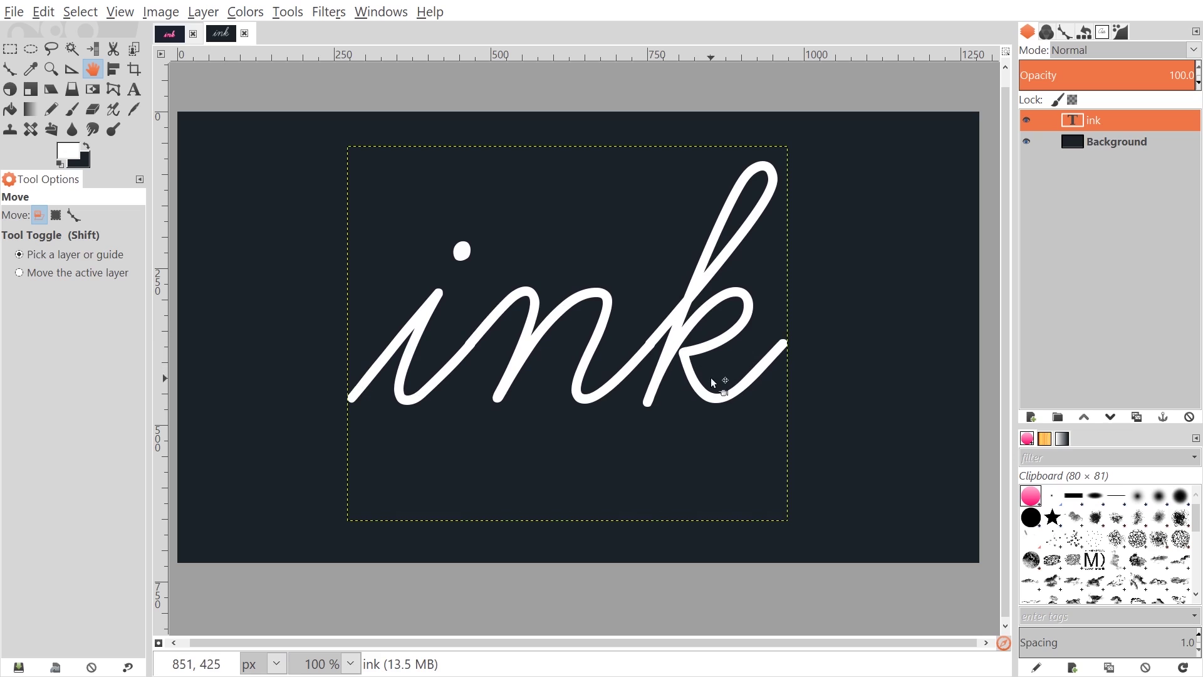
Lower the opacity of the "ink" text layer to 8.9 so it serves as a faint guide.
click(1103, 76)
drag(1103, 76, 1034, 80)
drag(689, 400, 695, 406)
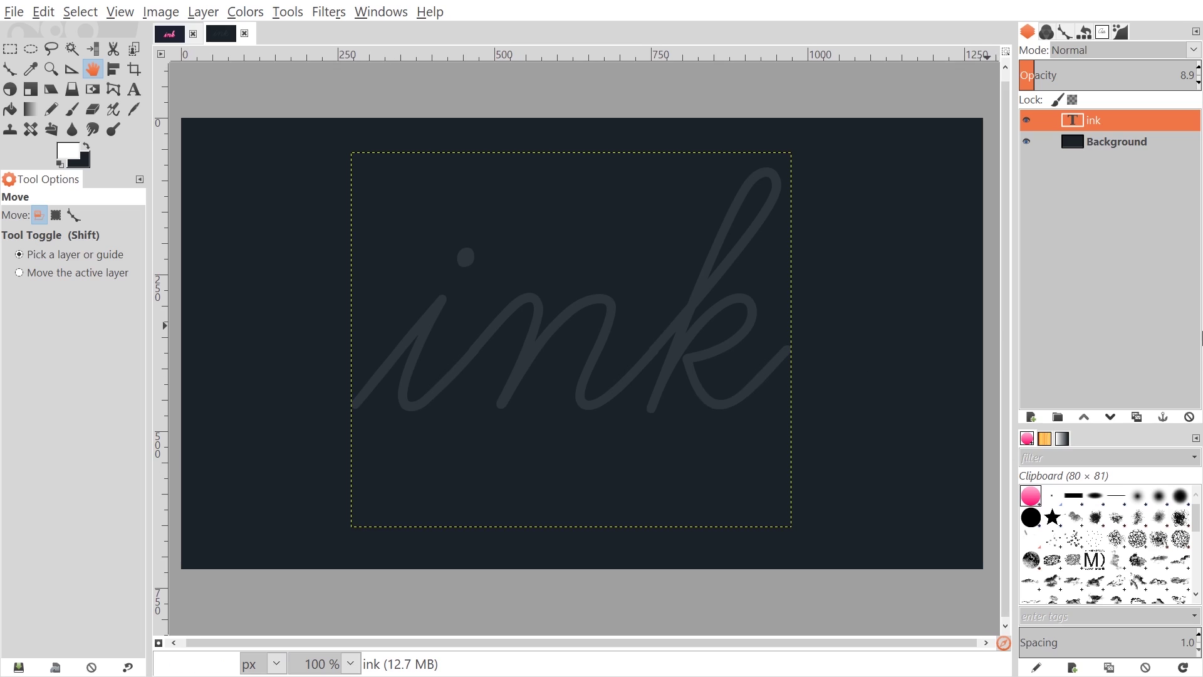
Add a new 1280 × 720 px layer filled with transparency above the "ink" text layer.
click(1031, 416)
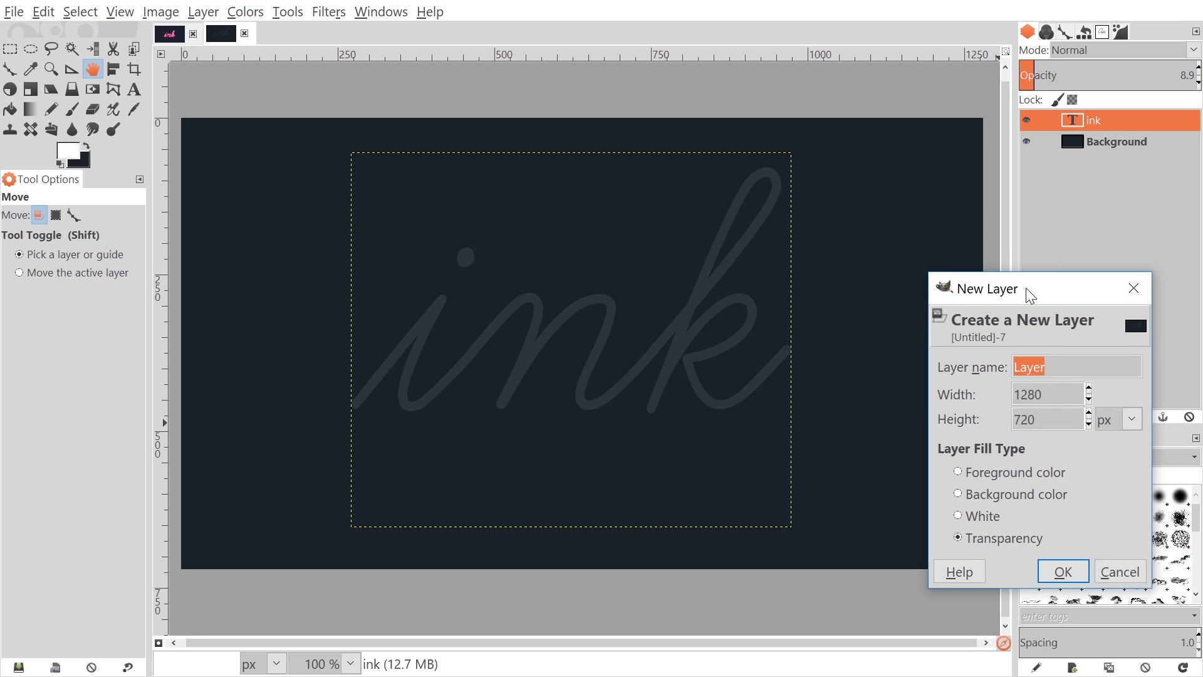
drag(1028, 292, 1002, 227)
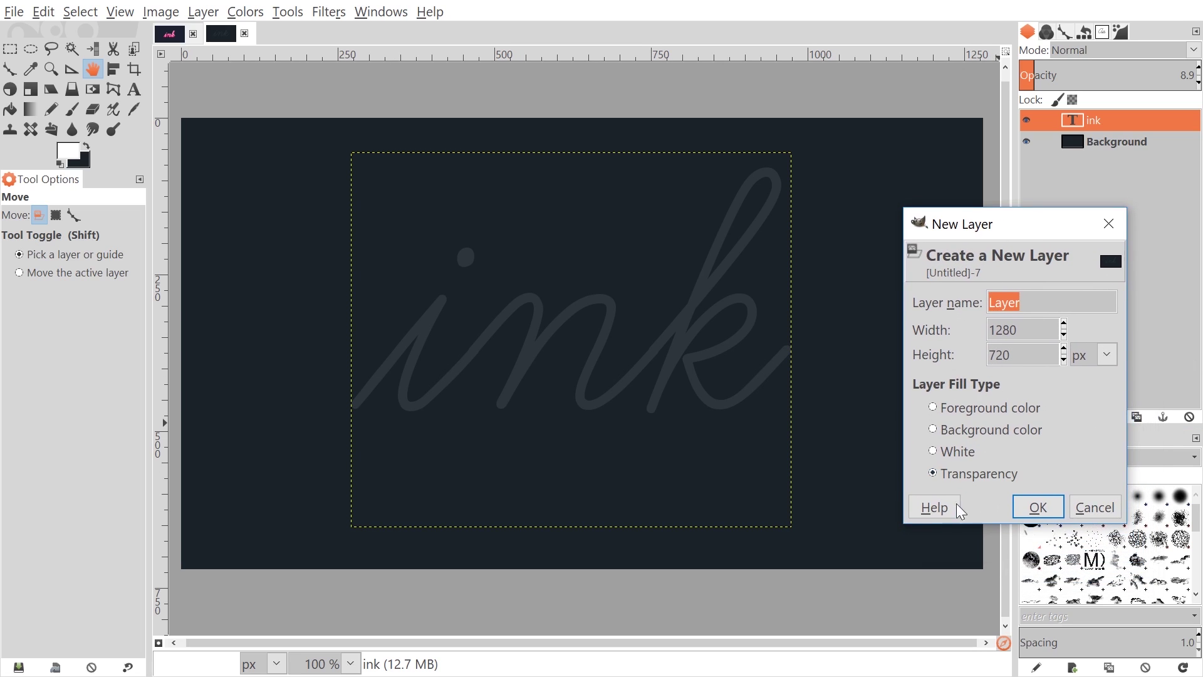
click(1040, 506)
drag(472, 219, 476, 232)
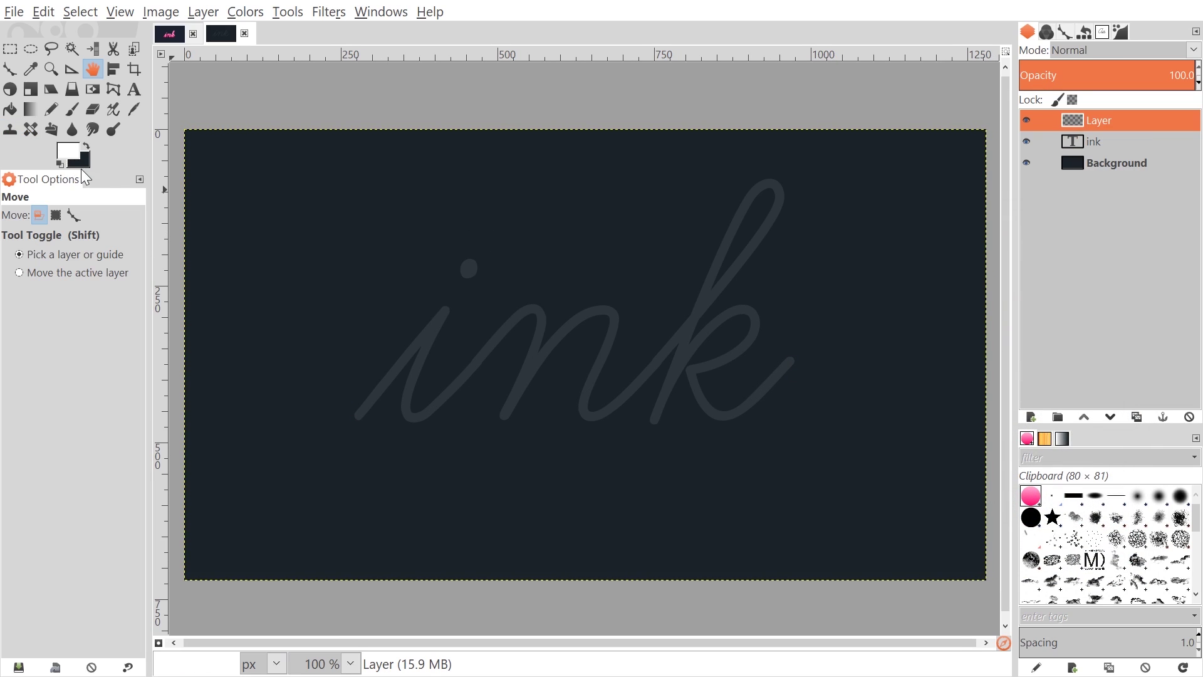
Check the finished pink reference image and set the foreground color to hot pink ff004e.
click(168, 34)
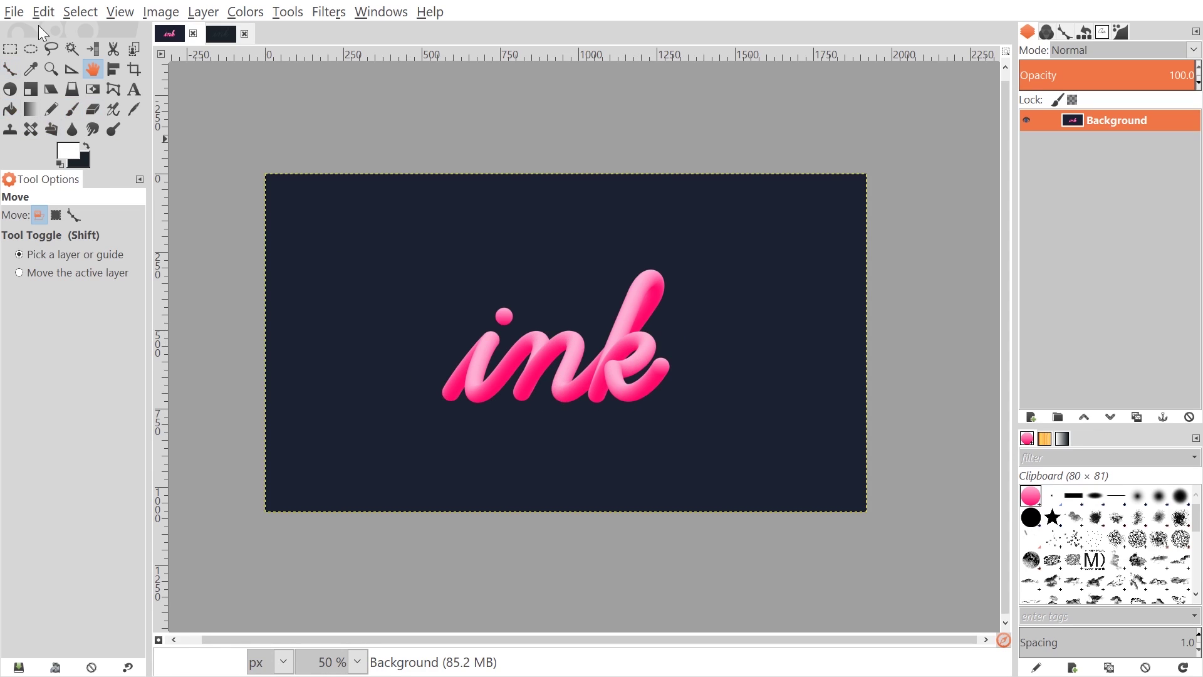
click(220, 34)
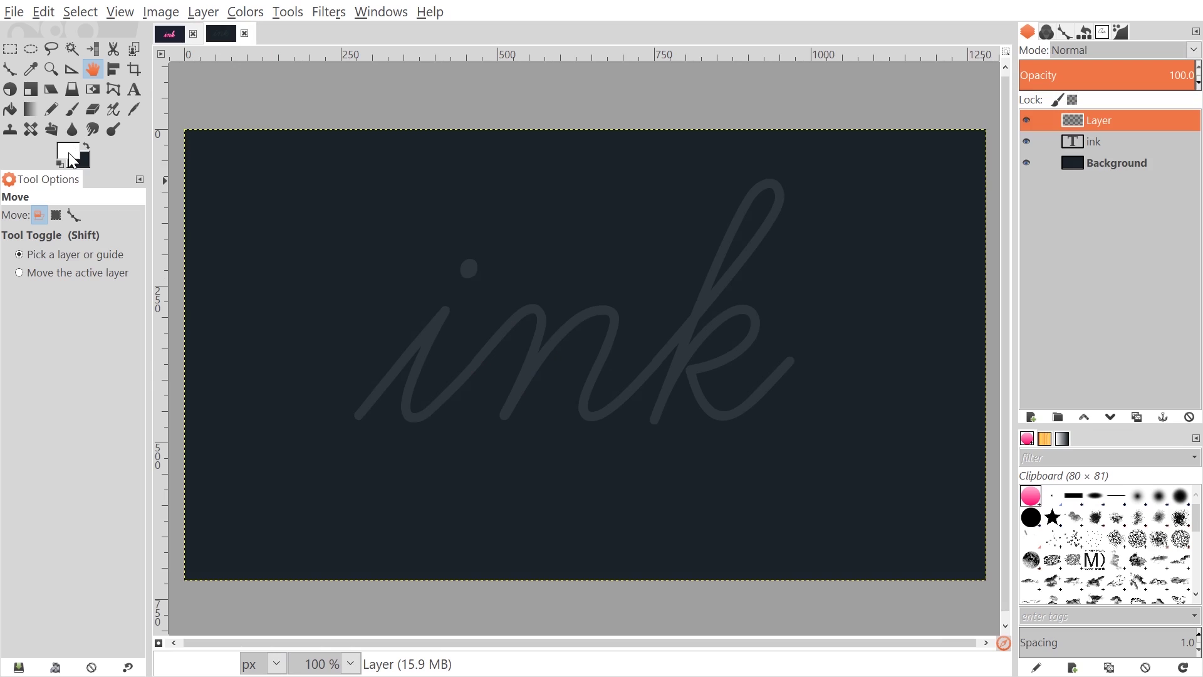
click(69, 155)
drag(685, 197, 741, 141)
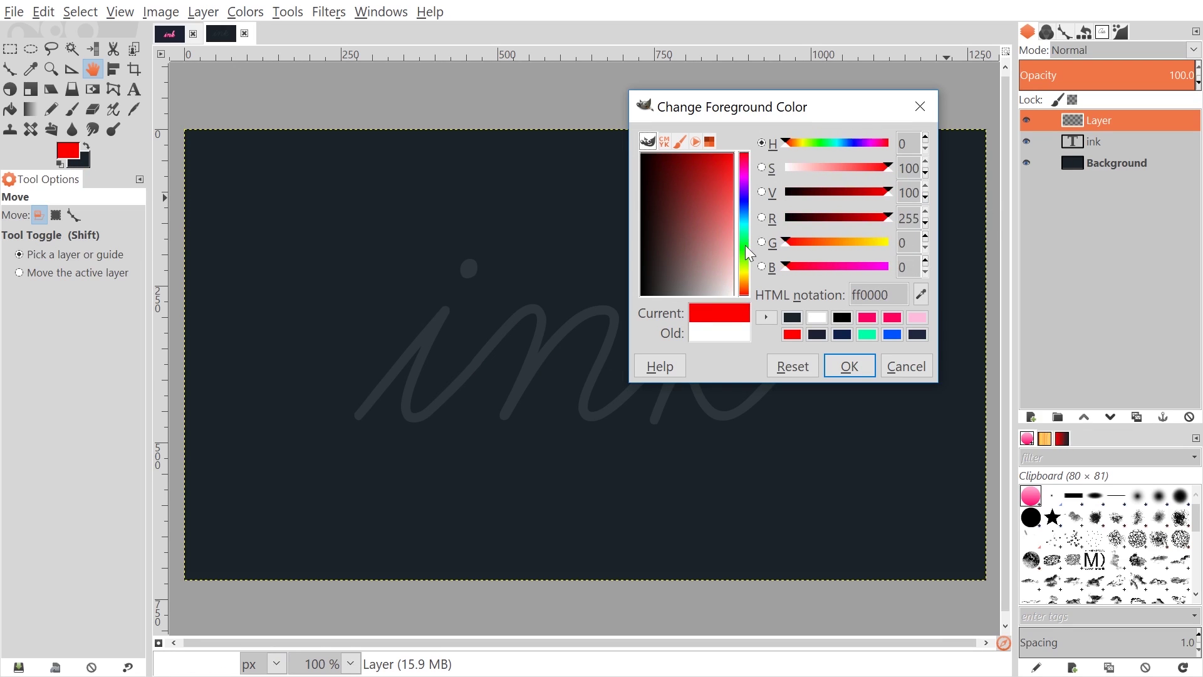
drag(746, 245, 750, 160)
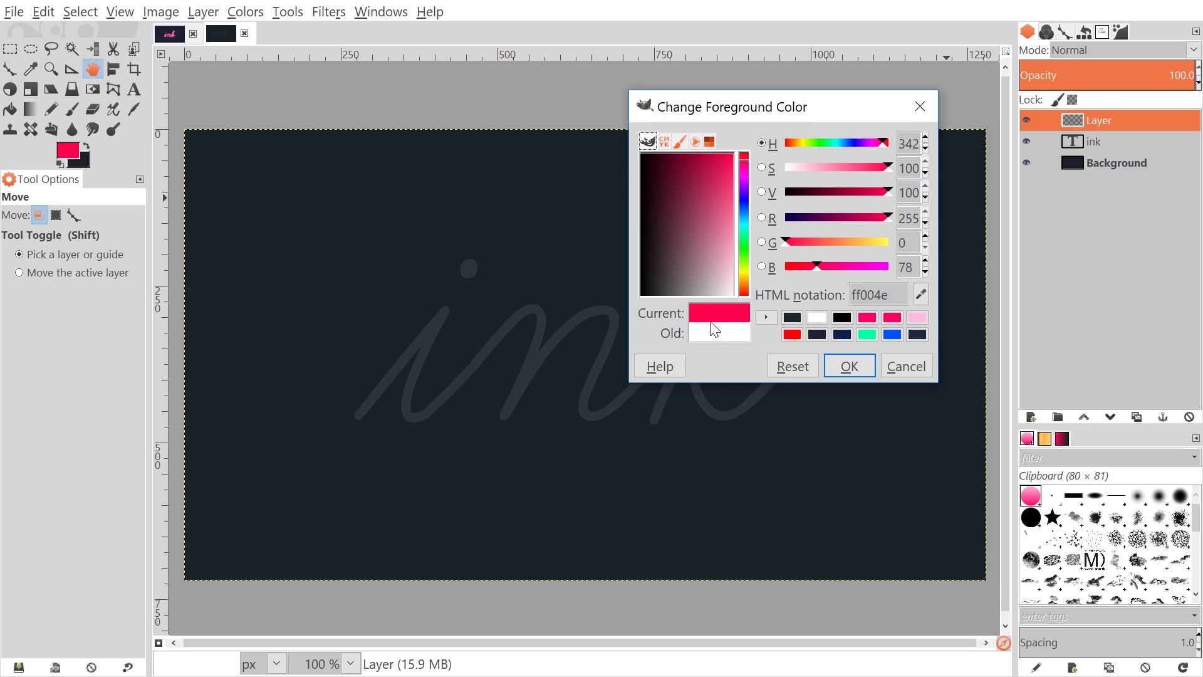
click(869, 366)
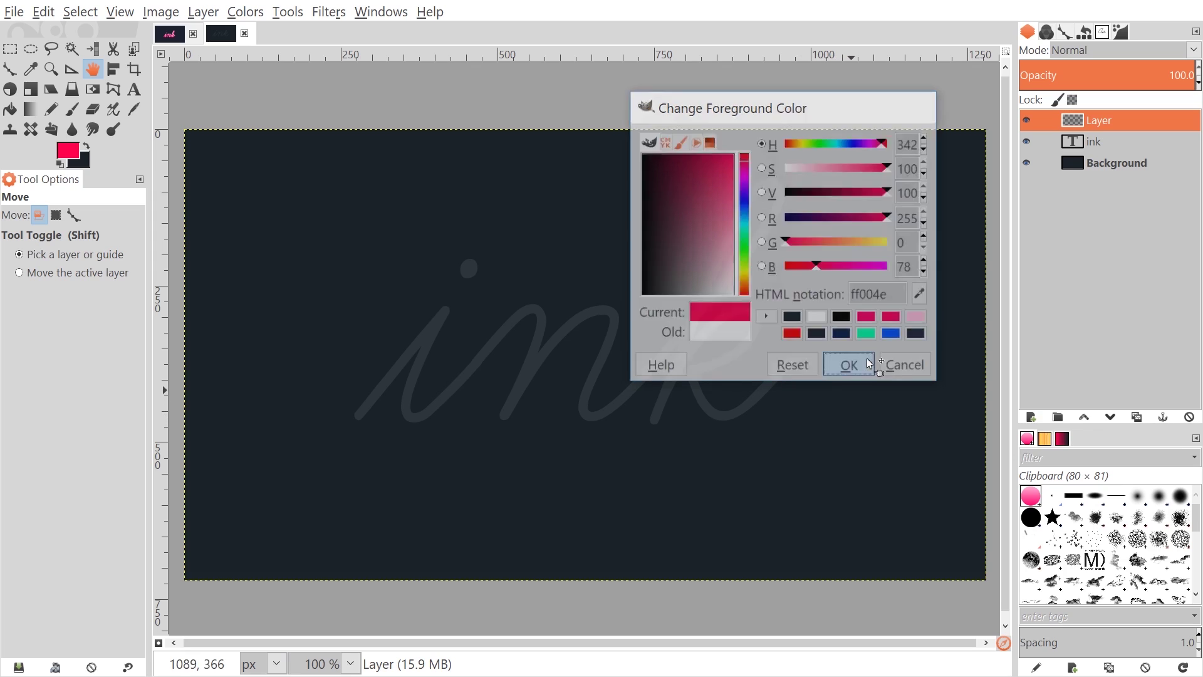
Set the background color to light pink fda6f0.
click(83, 164)
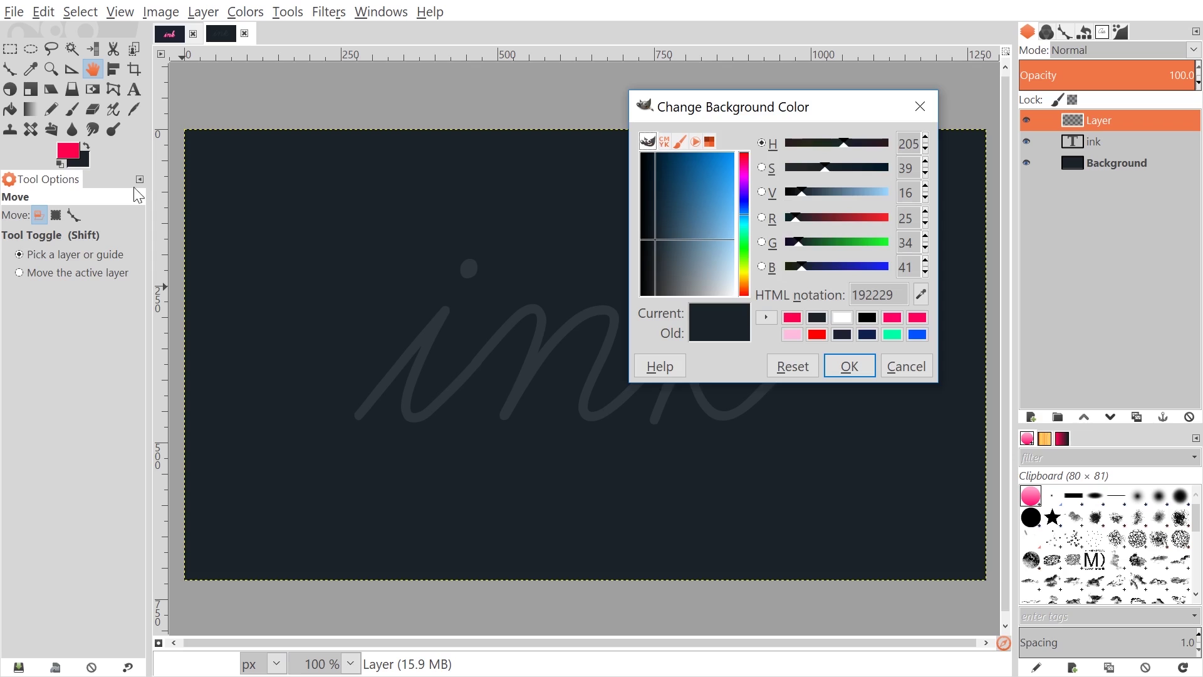
click(743, 176)
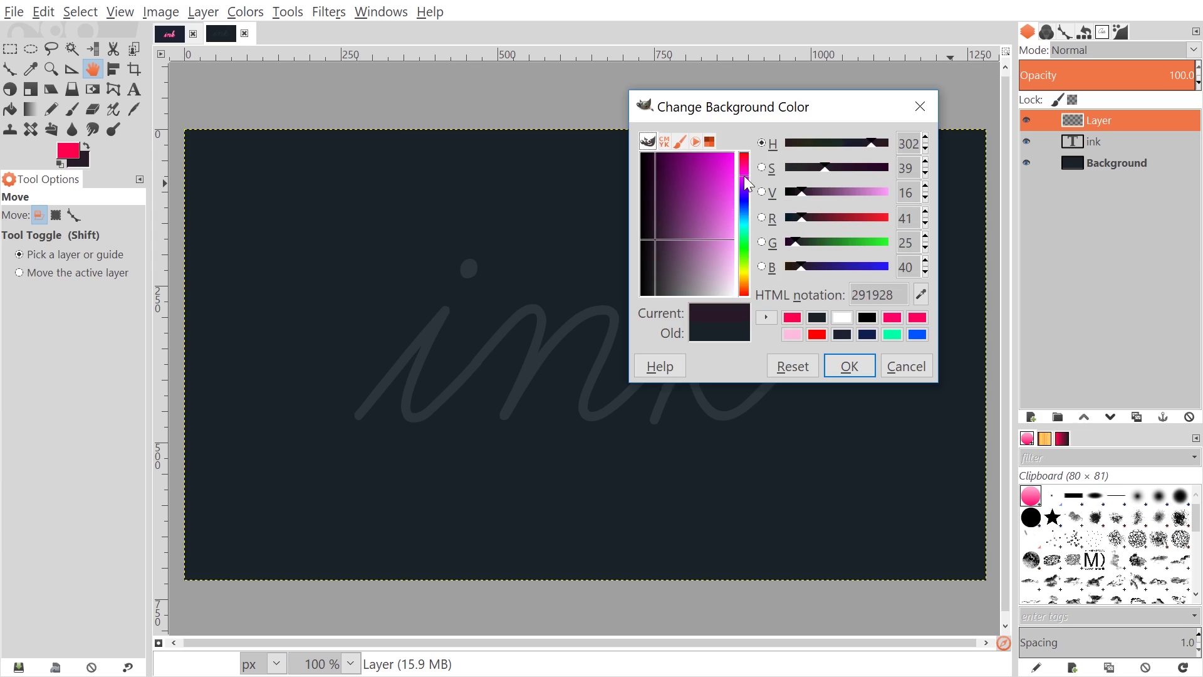
drag(725, 211, 733, 246)
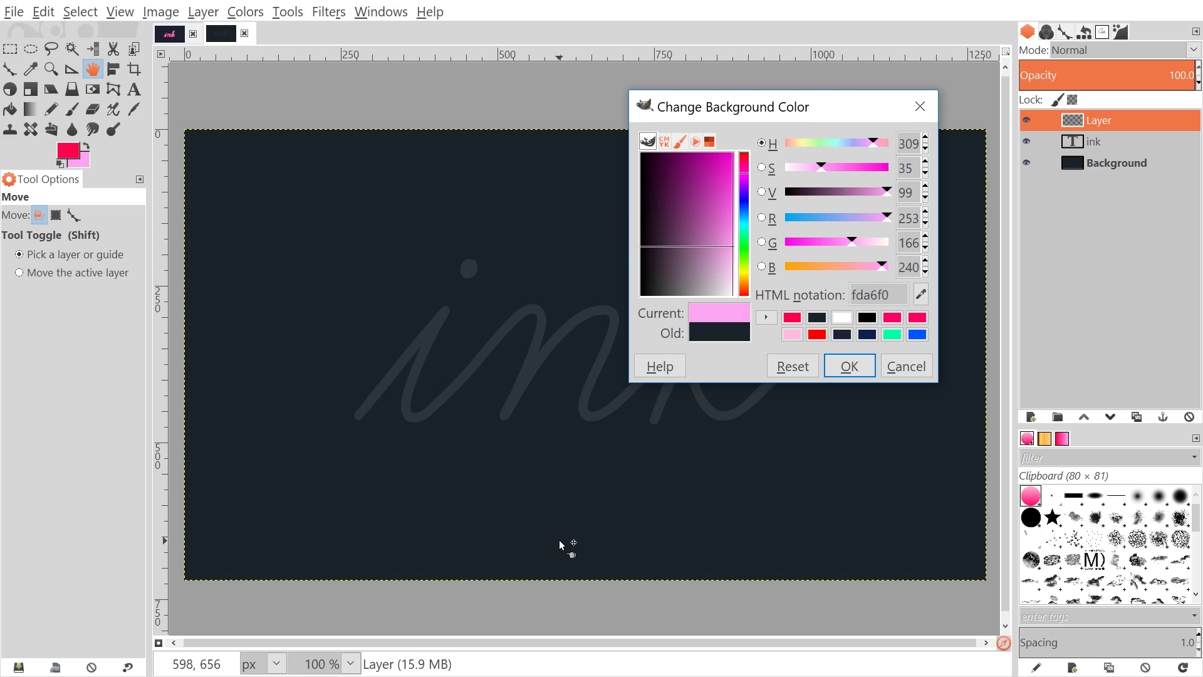
click(859, 362)
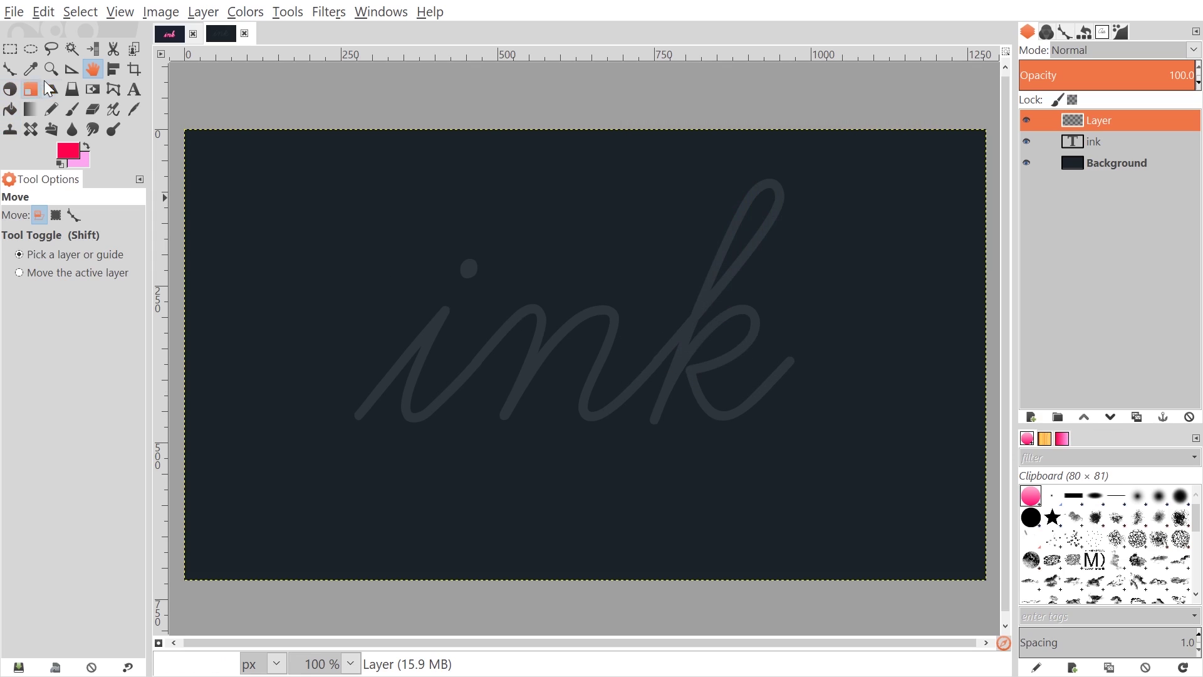
Draw a circular selection about 168 px across, above and to the left of the letter i.
click(37, 50)
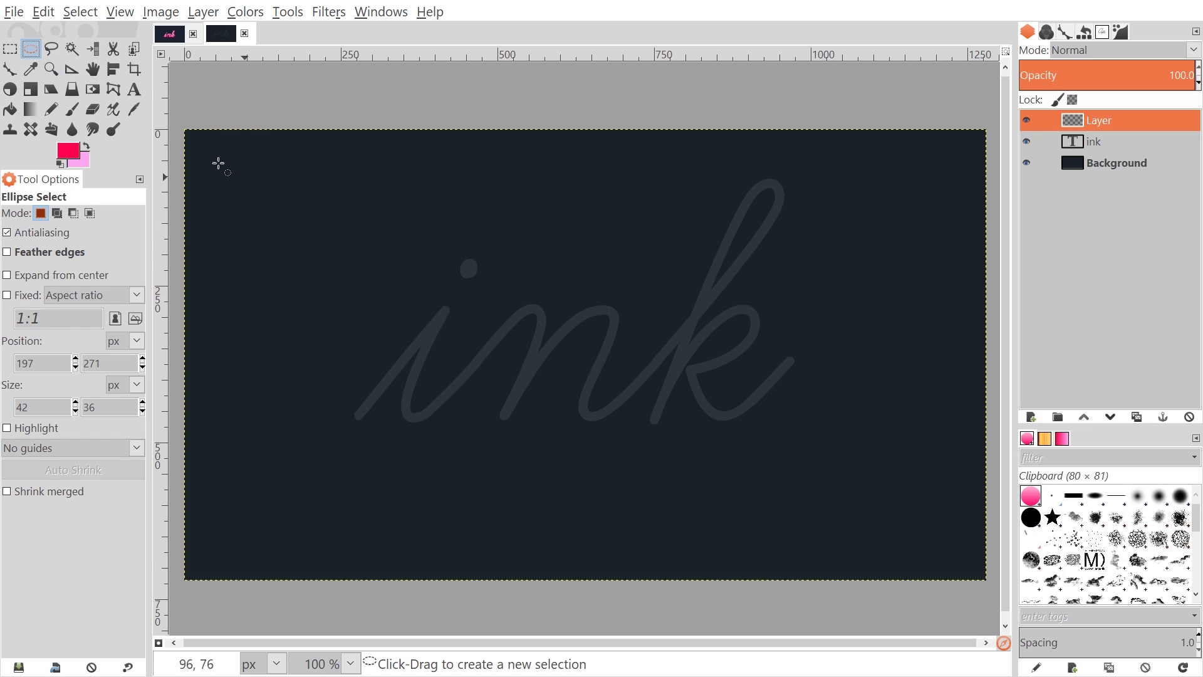
drag(324, 214, 427, 319)
key(shift)
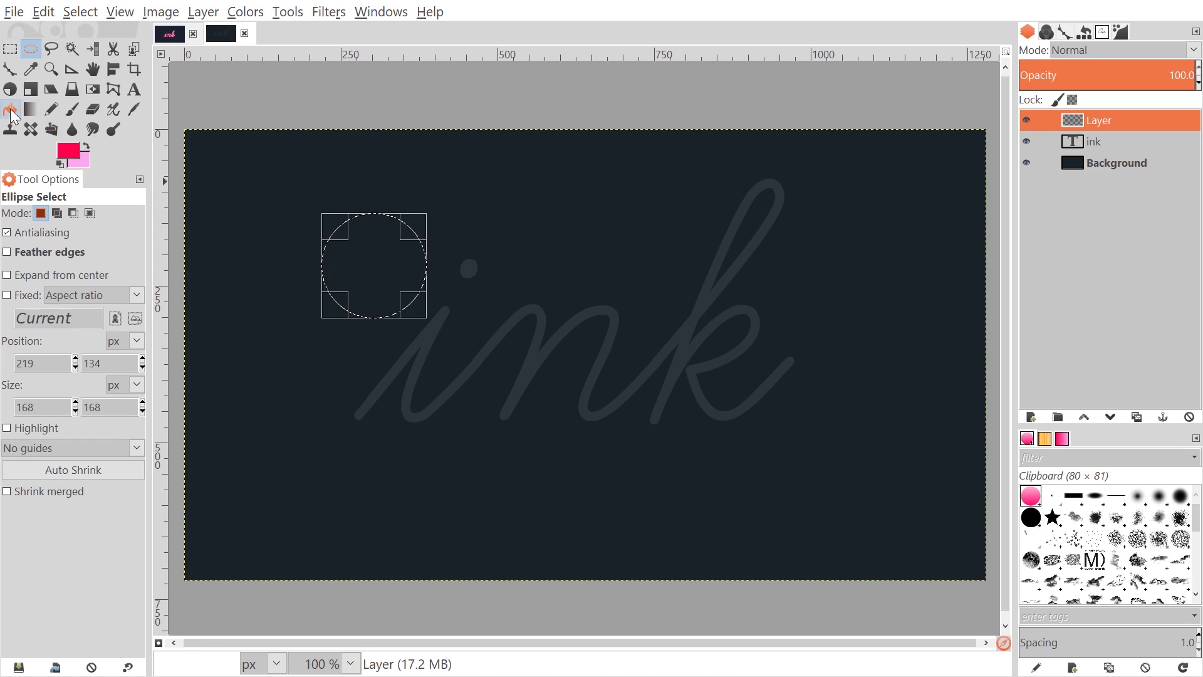
Fill the circular selection with a linear FG to BG (RGB) gradient running from bottom to top, and clear the selection.
click(30, 112)
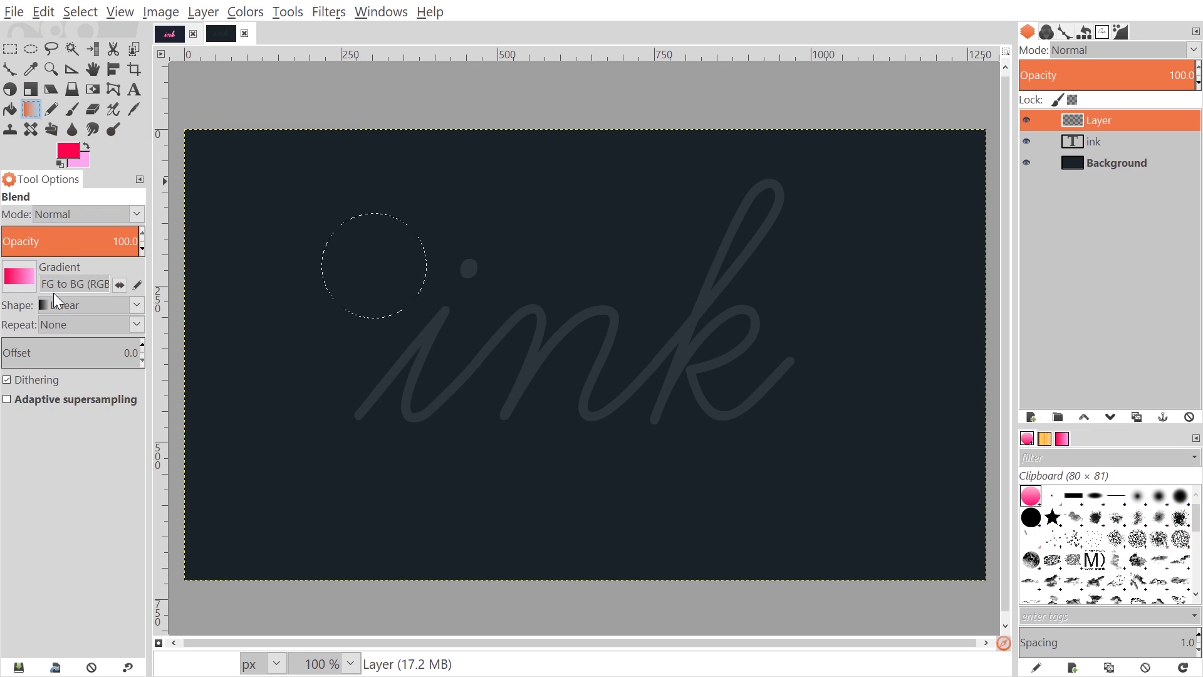
click(19, 279)
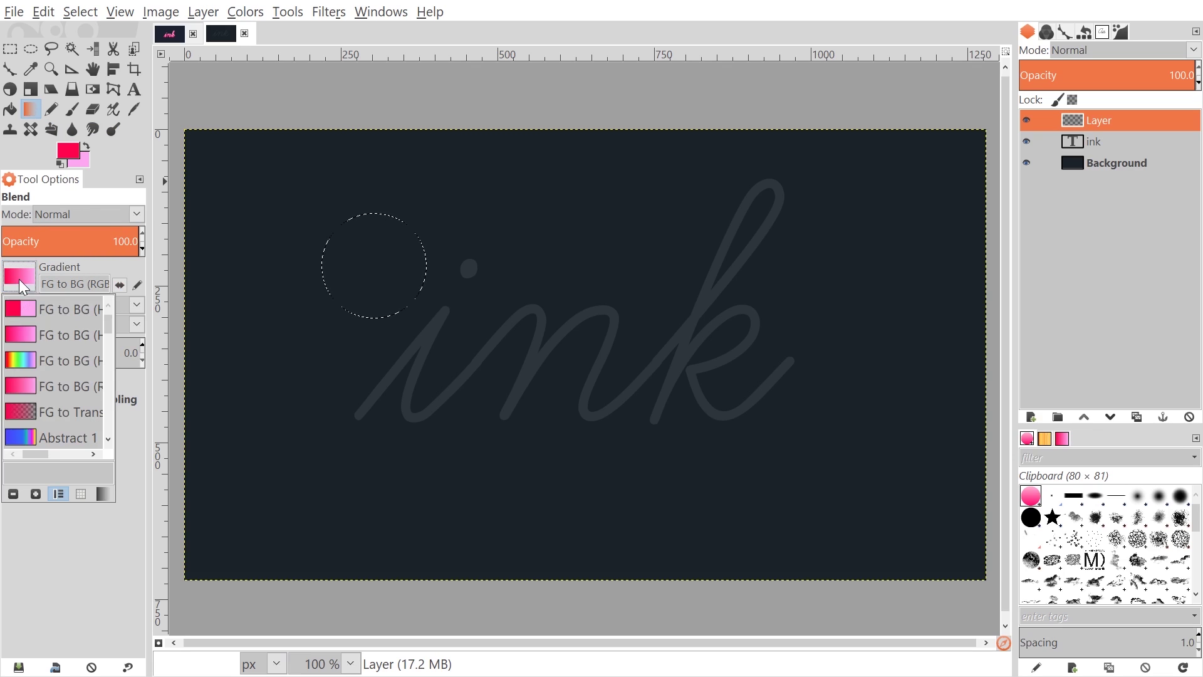
click(126, 263)
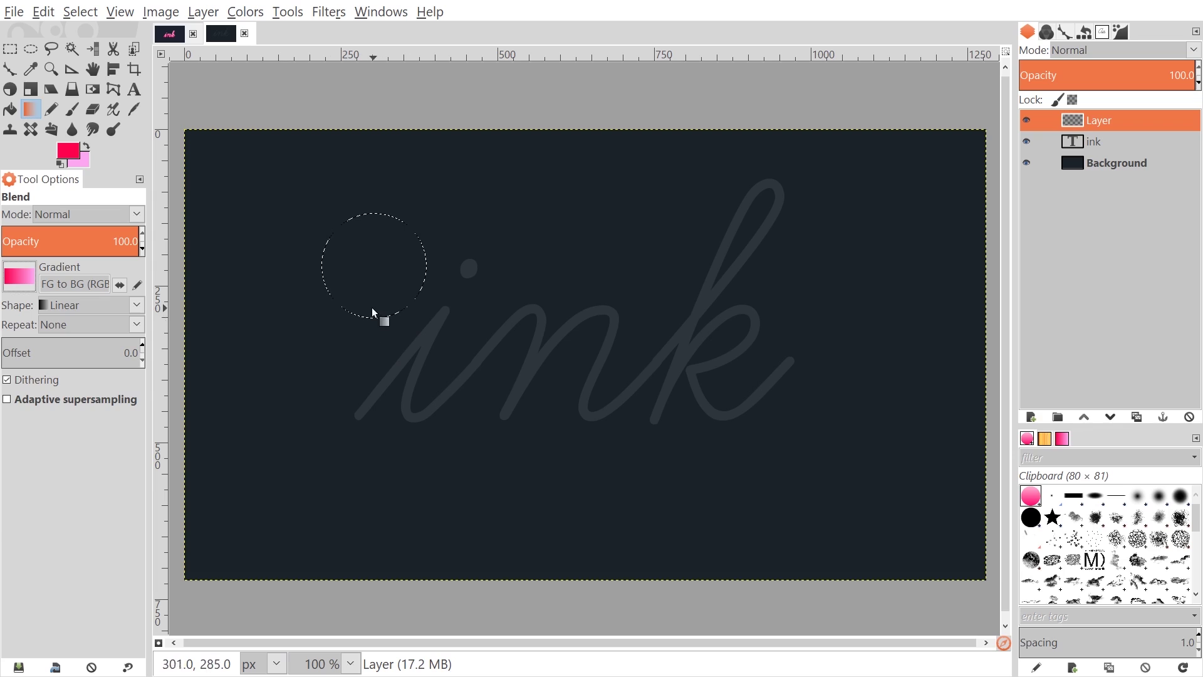
mouse_move(374, 325)
mouse_down()
mouse_move(383, 197)
mouse_move(377, 204)
mouse_up()
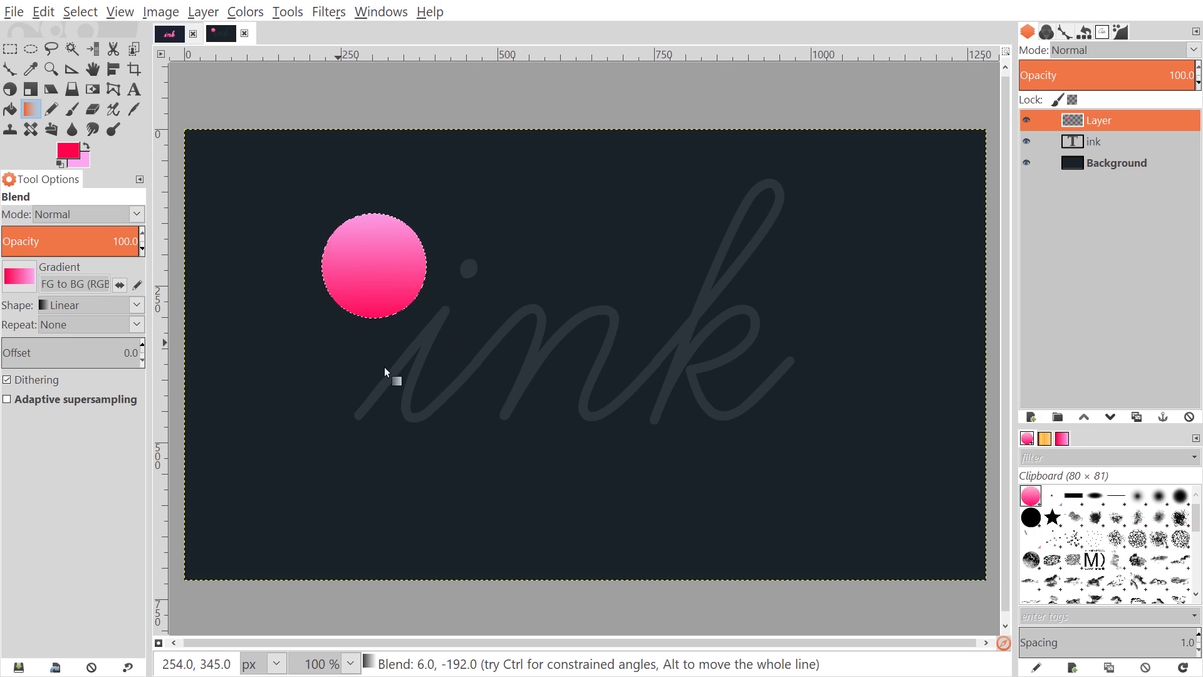
click(81, 12)
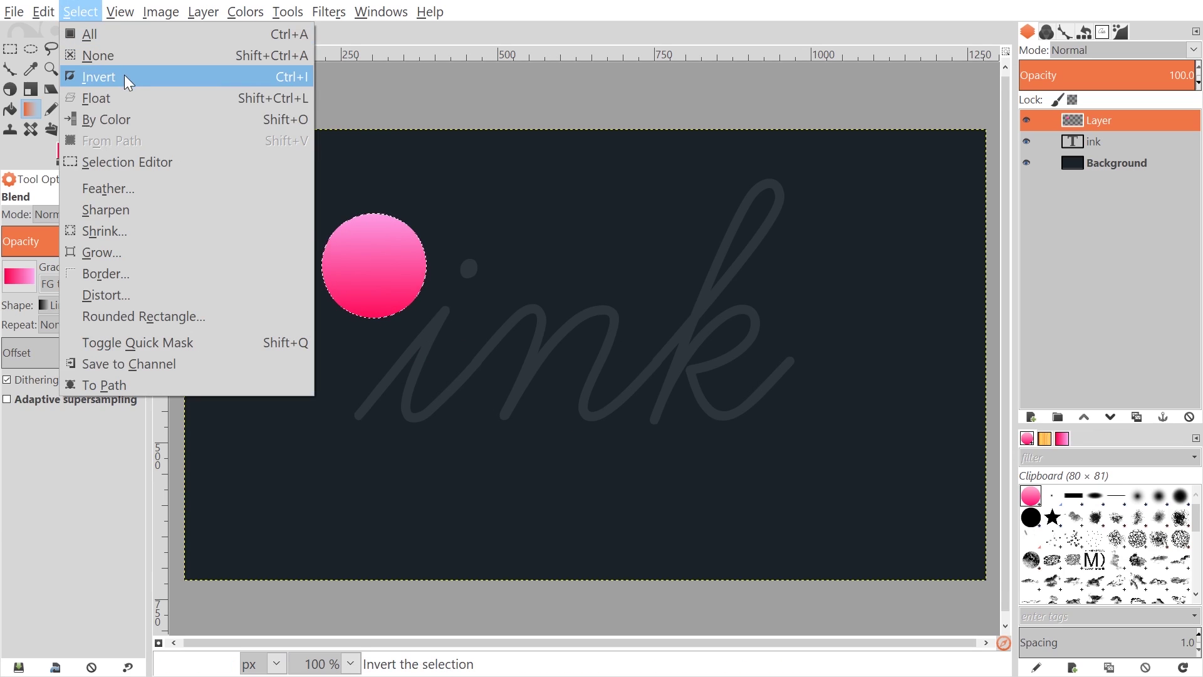
click(121, 56)
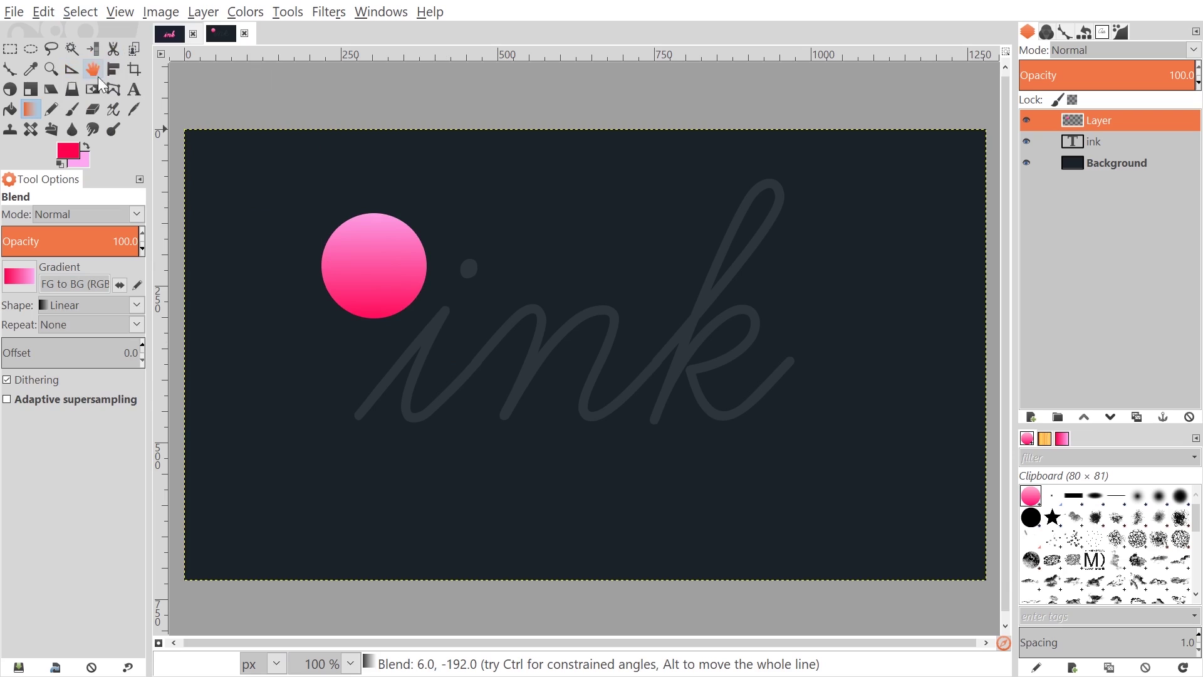
Scale the gradient circle's layer down from its lower-right corner until the circle is about 60 px across.
click(30, 92)
click(386, 255)
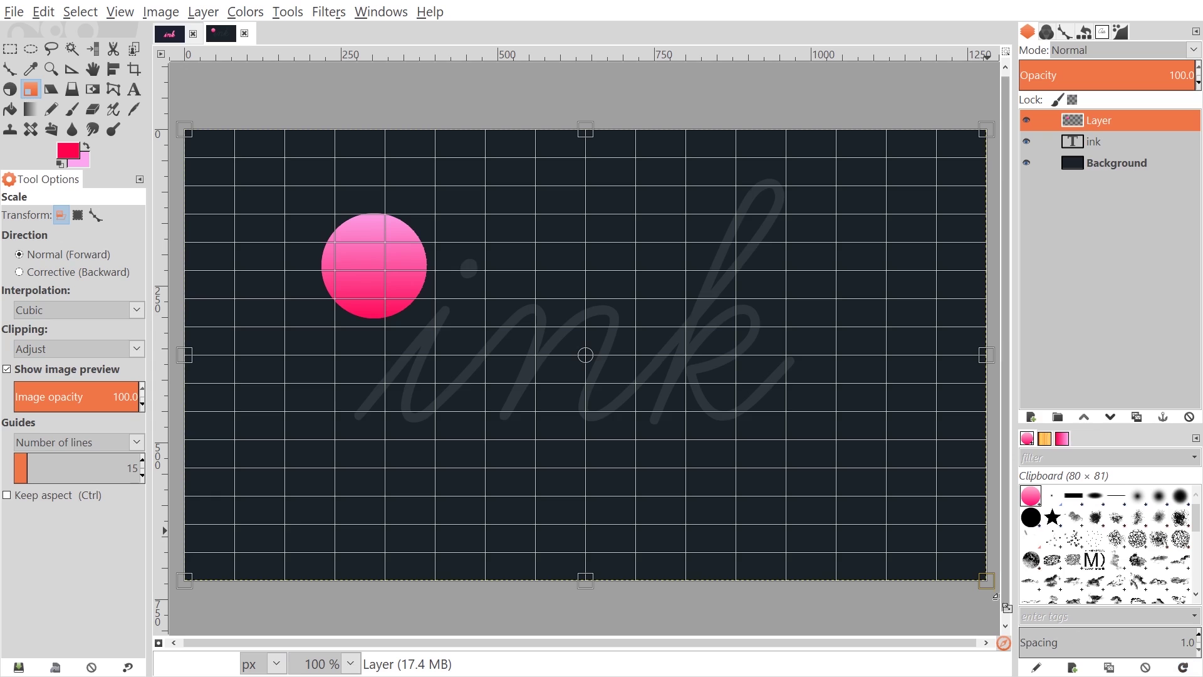
drag(987, 580, 433, 285)
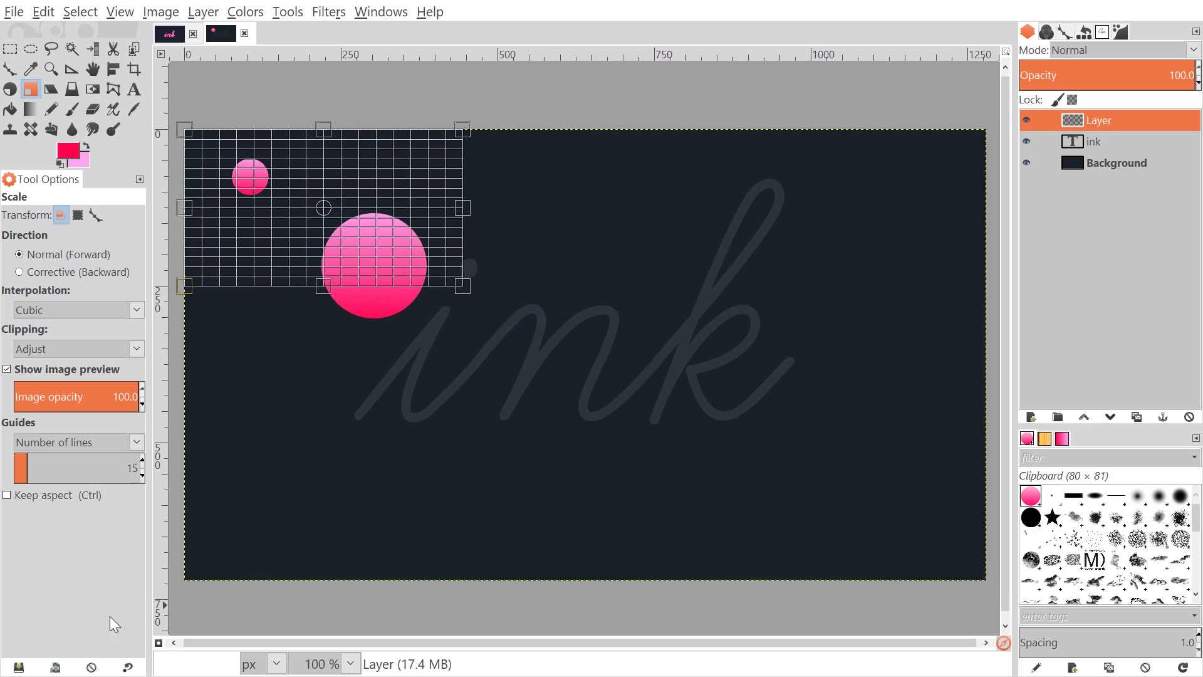
key(Return)
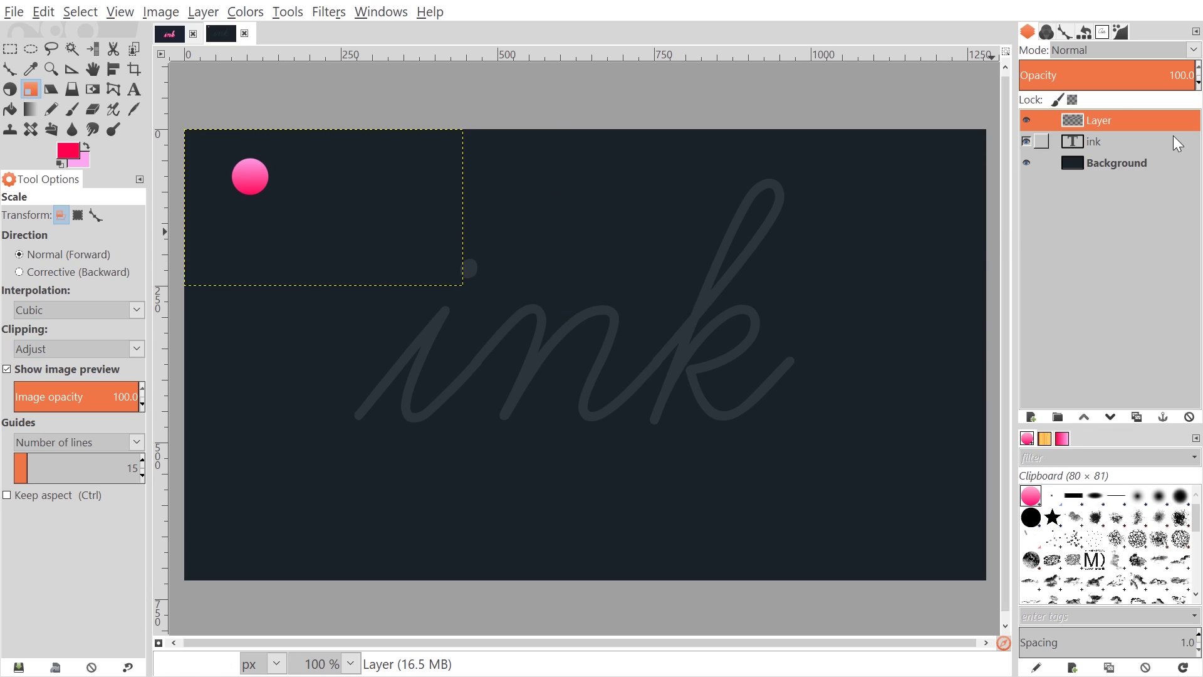
Select the small gradient circle from its layer's alpha and copy it to the clipboard as a brush.
right_click(1088, 119)
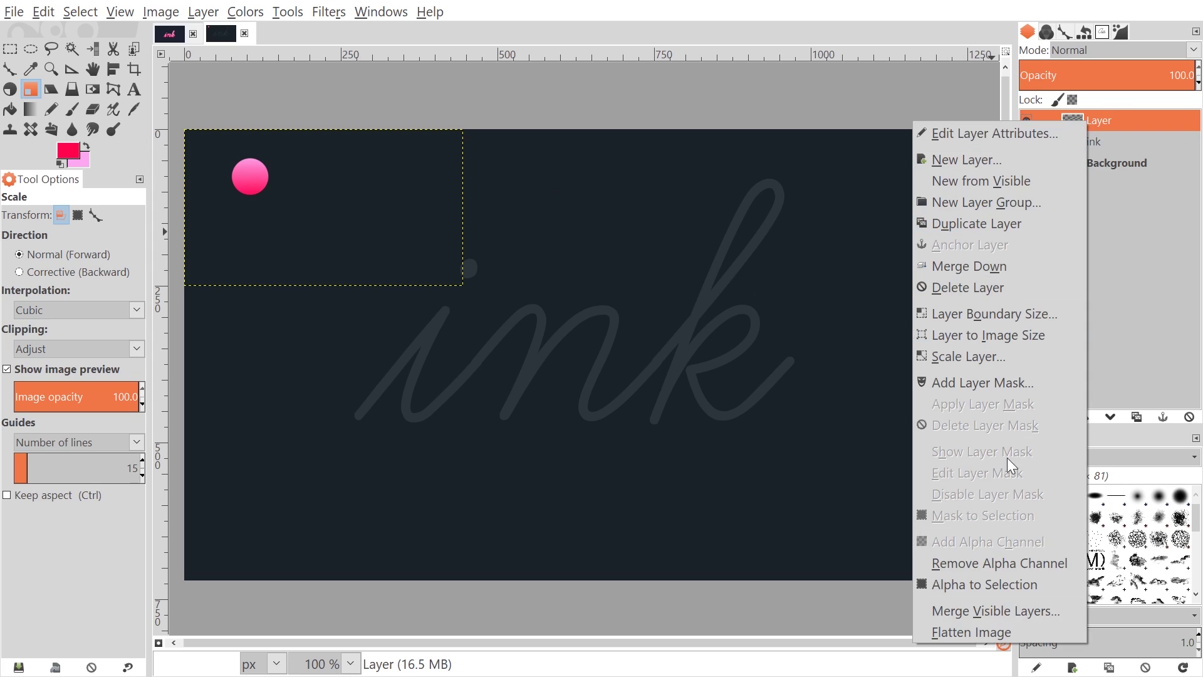
click(973, 587)
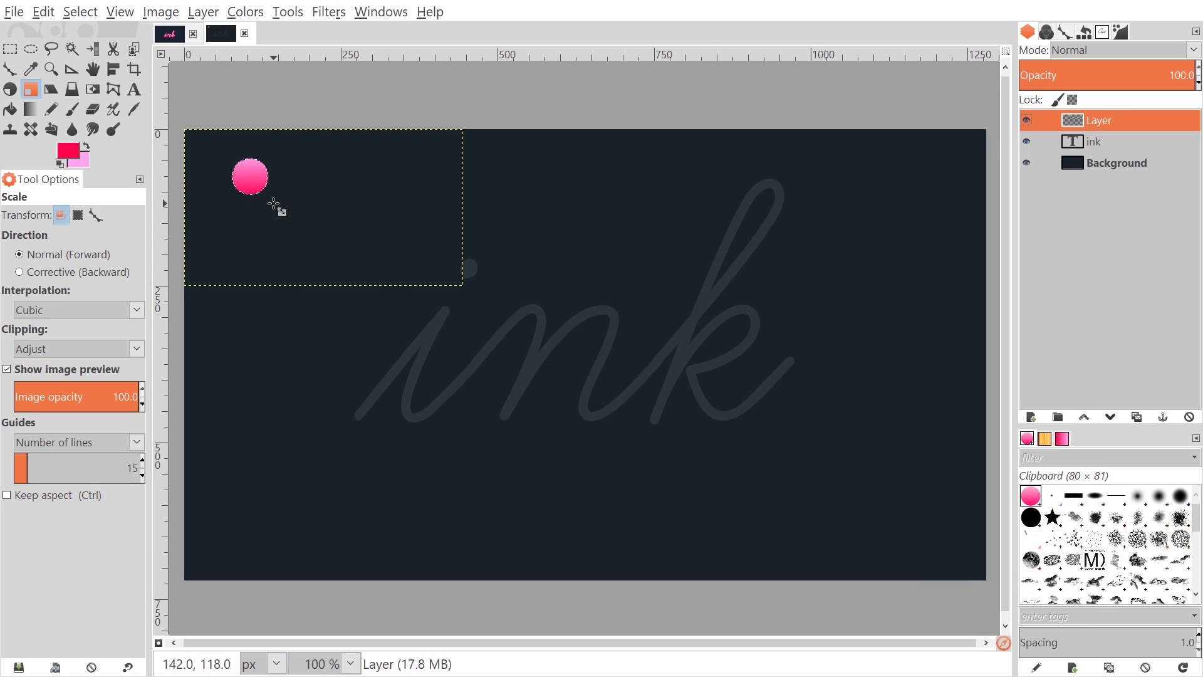
click(46, 11)
click(77, 141)
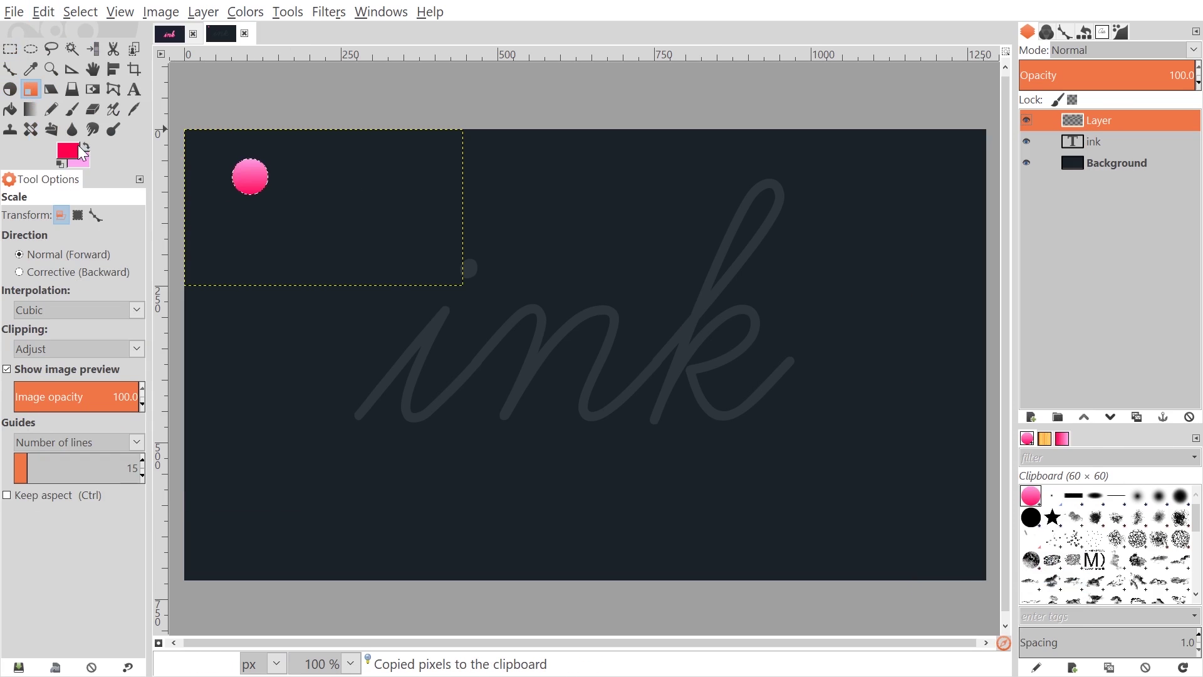
Hide the gradient circle's layer and clear the selection.
click(1026, 120)
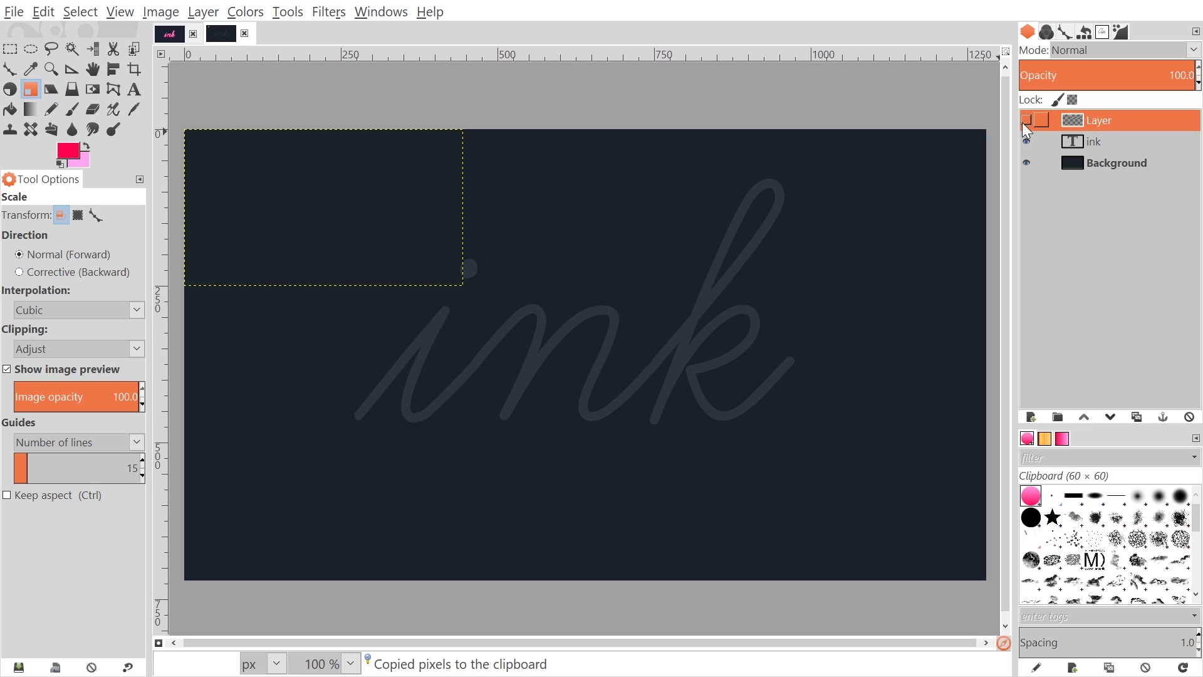
click(69, 14)
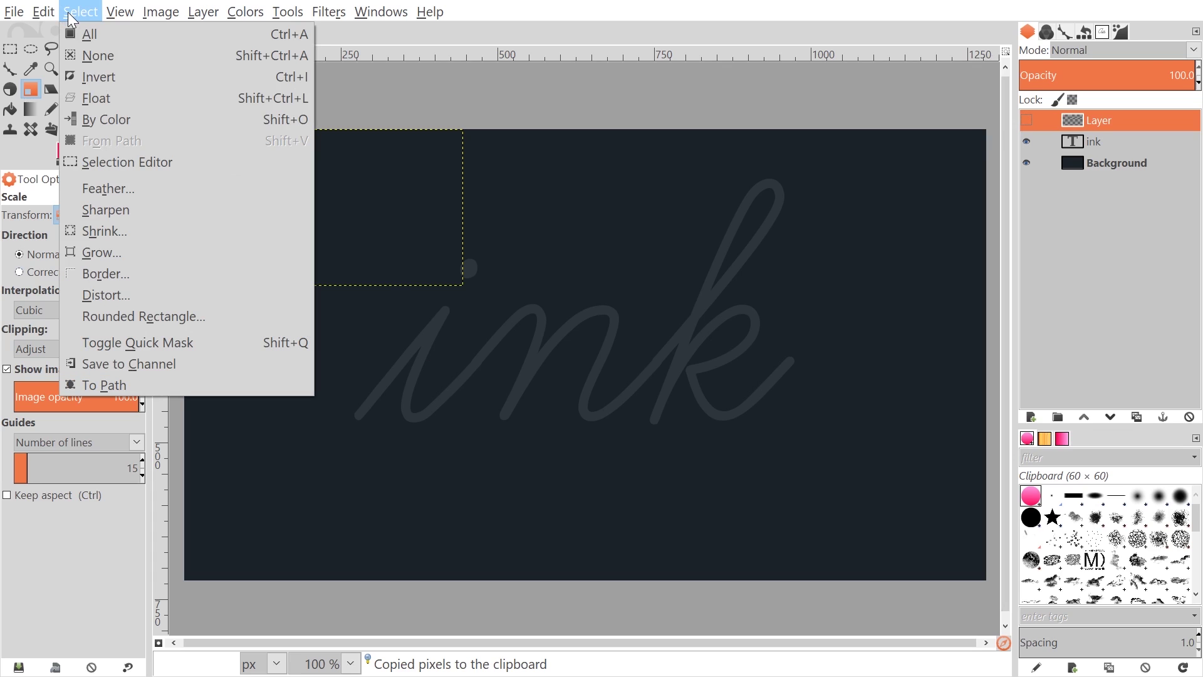
click(104, 53)
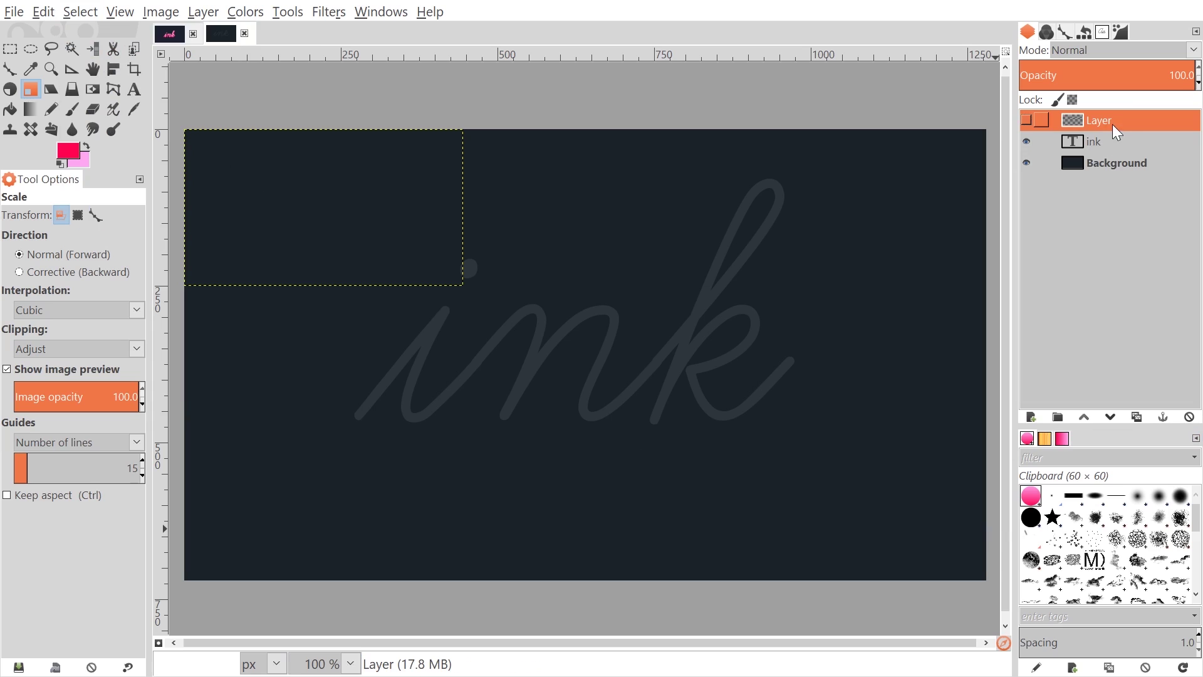
Add a new 1280 × 720 px layer filled with transparency directly above the "ink" text layer.
click(1100, 144)
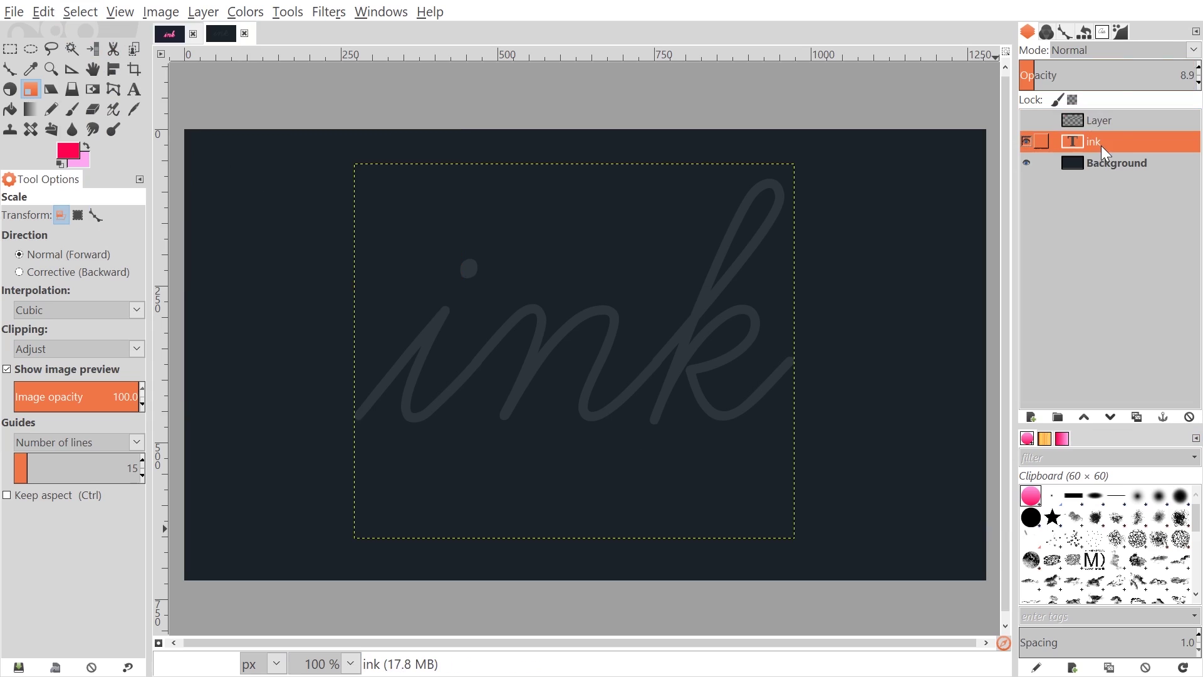
click(1031, 417)
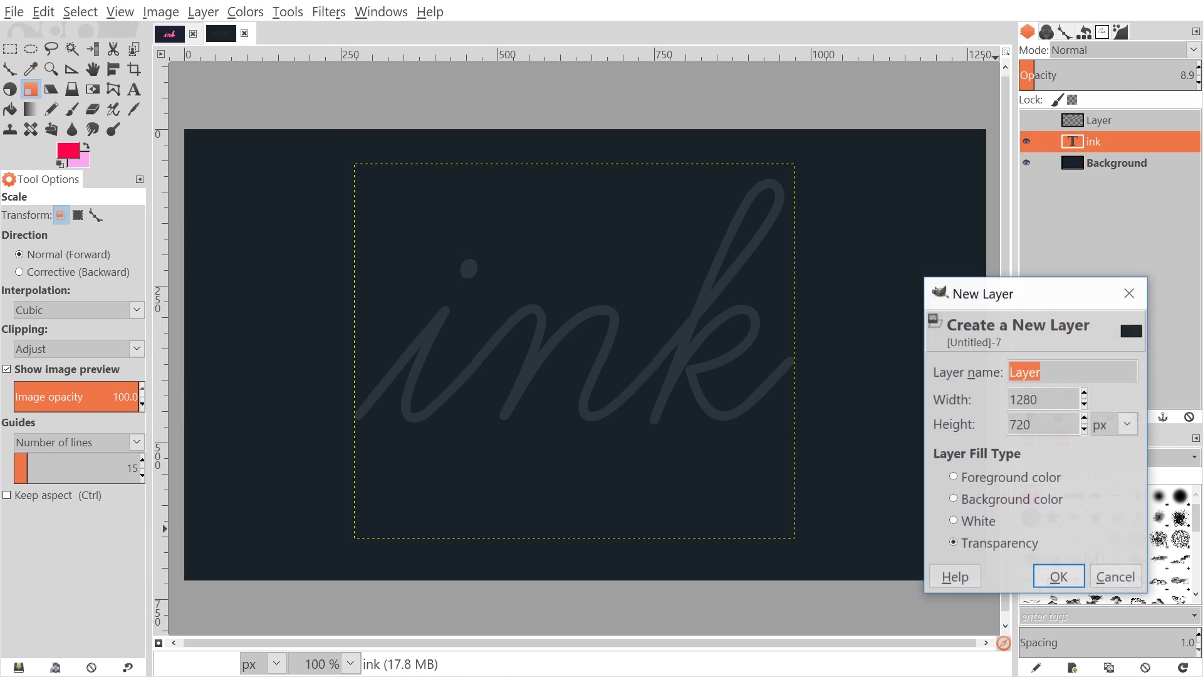
click(1059, 576)
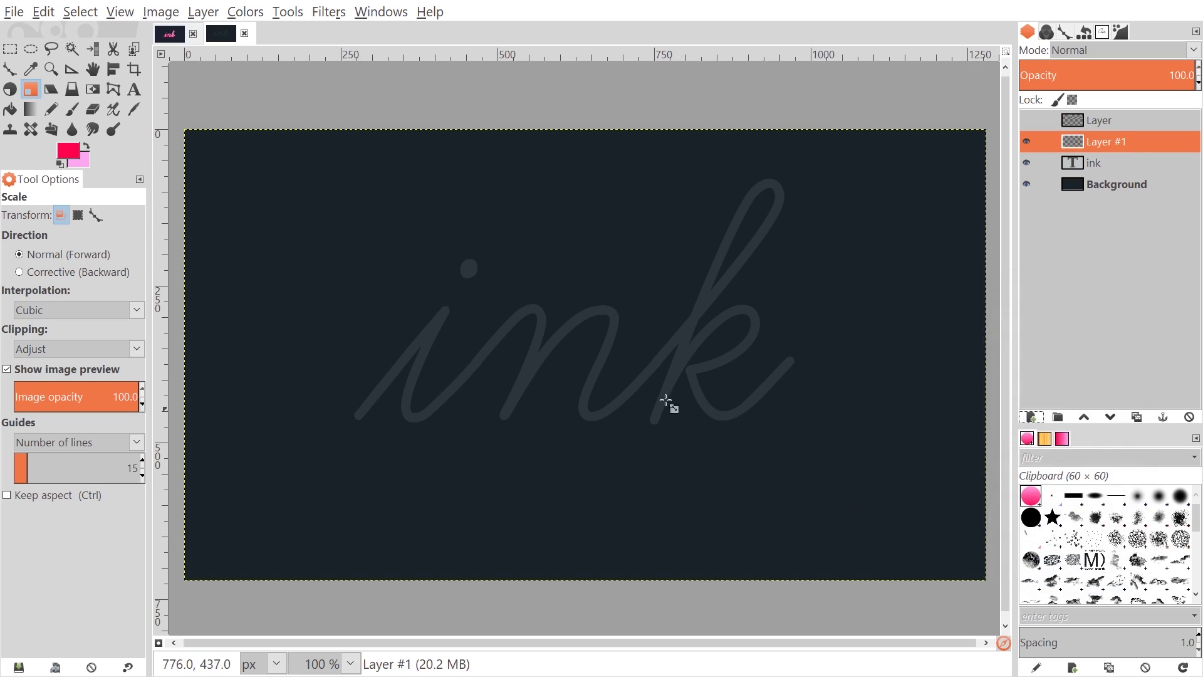
Activate the Paintbrush with the Clipboard brush and Dynamics Off.
click(73, 111)
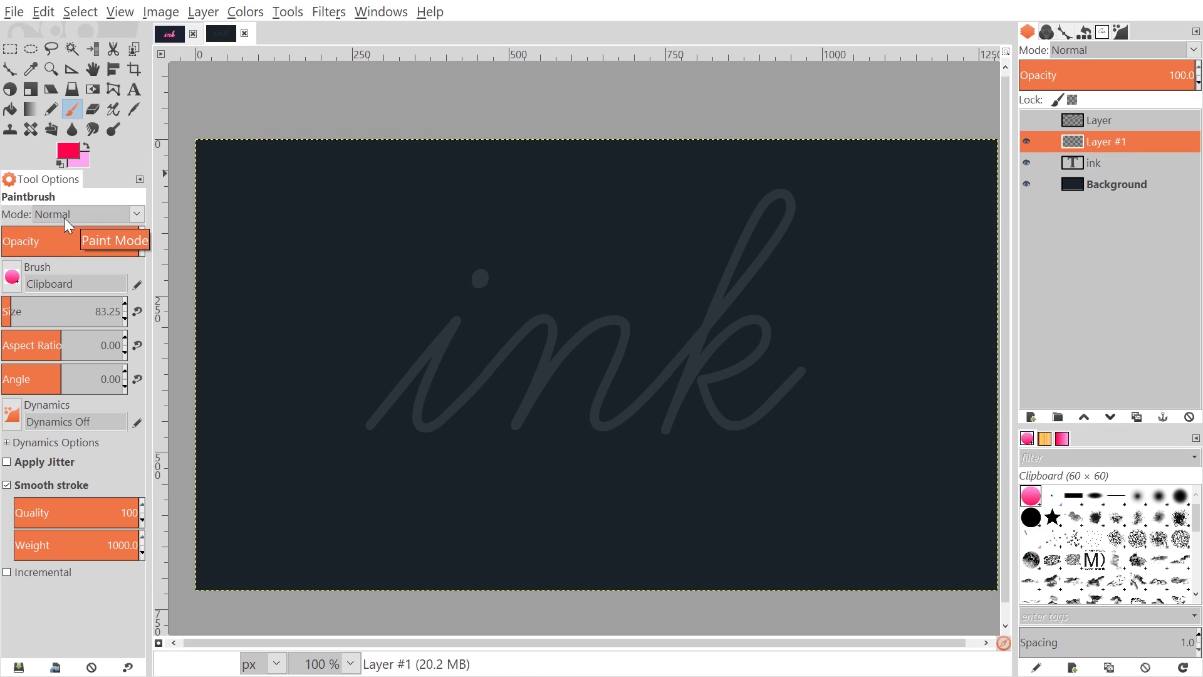
click(11, 414)
click(132, 404)
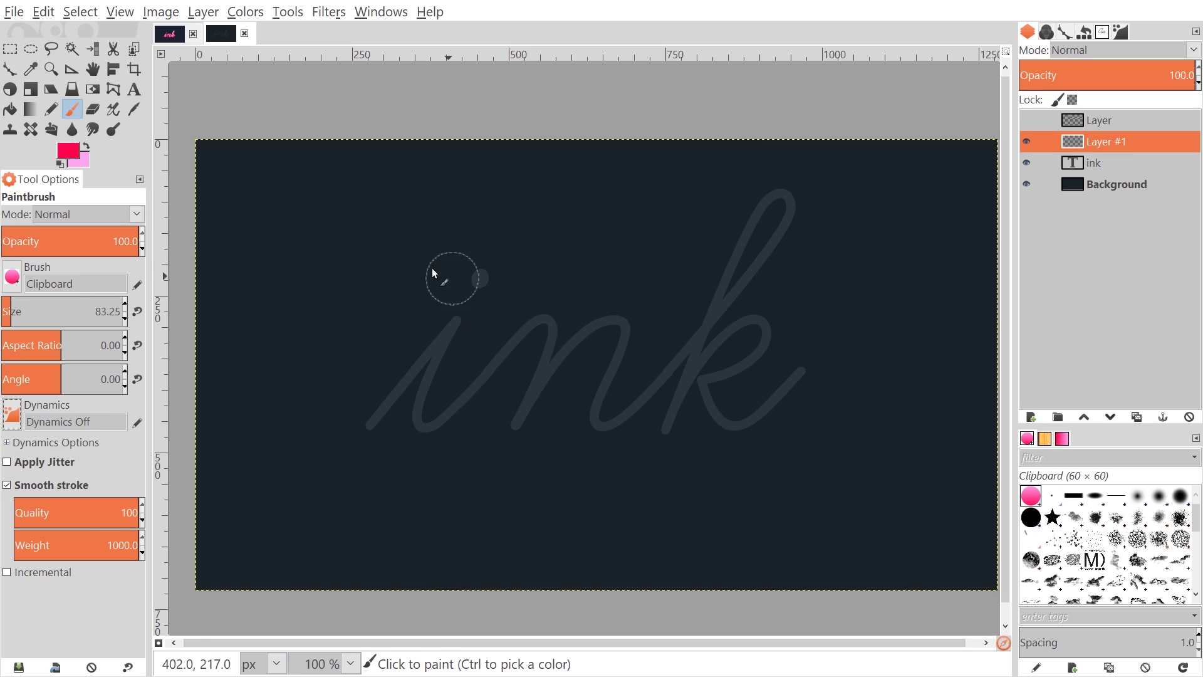
Paint a looping freehand test stroke across the new layer with the 83.25 px brush and undo it.
mouse_move(423, 250)
mouse_down()
mouse_move(316, 293)
mouse_move(320, 486)
mouse_move(488, 344)
mouse_move(502, 252)
mouse_move(458, 477)
mouse_move(571, 328)
mouse_move(569, 498)
mouse_move(653, 344)
mouse_move(694, 510)
mouse_move(727, 520)
mouse_up()
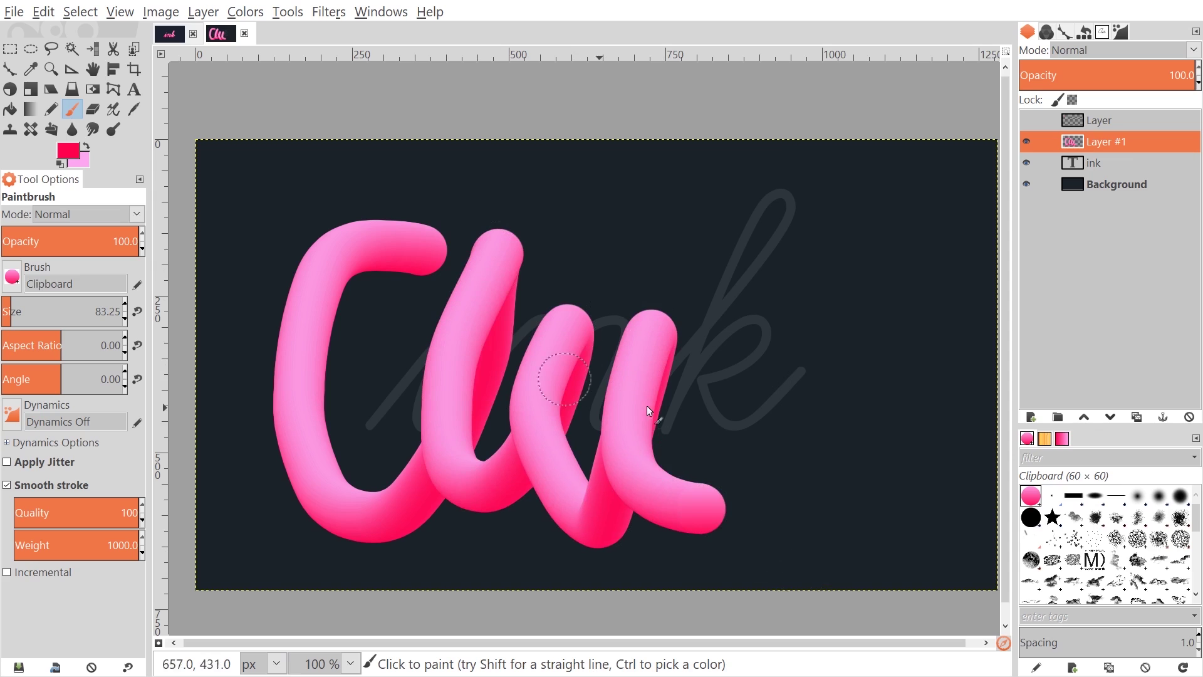
key(ctrl)
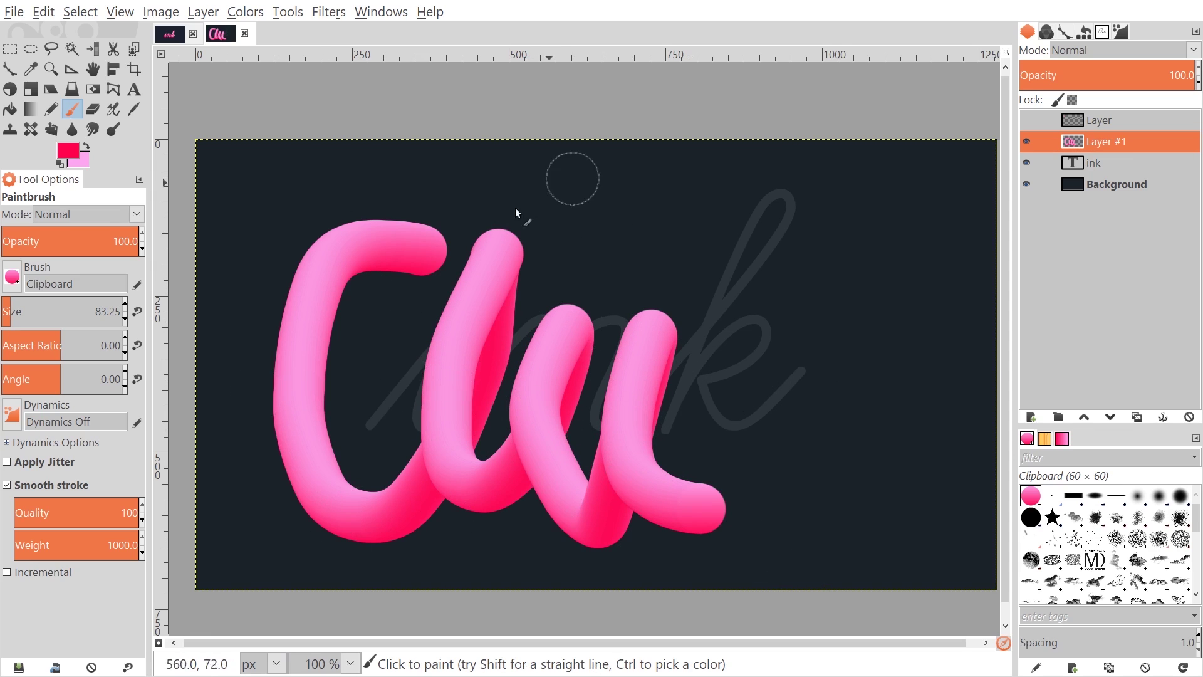
key(ctrl+z)
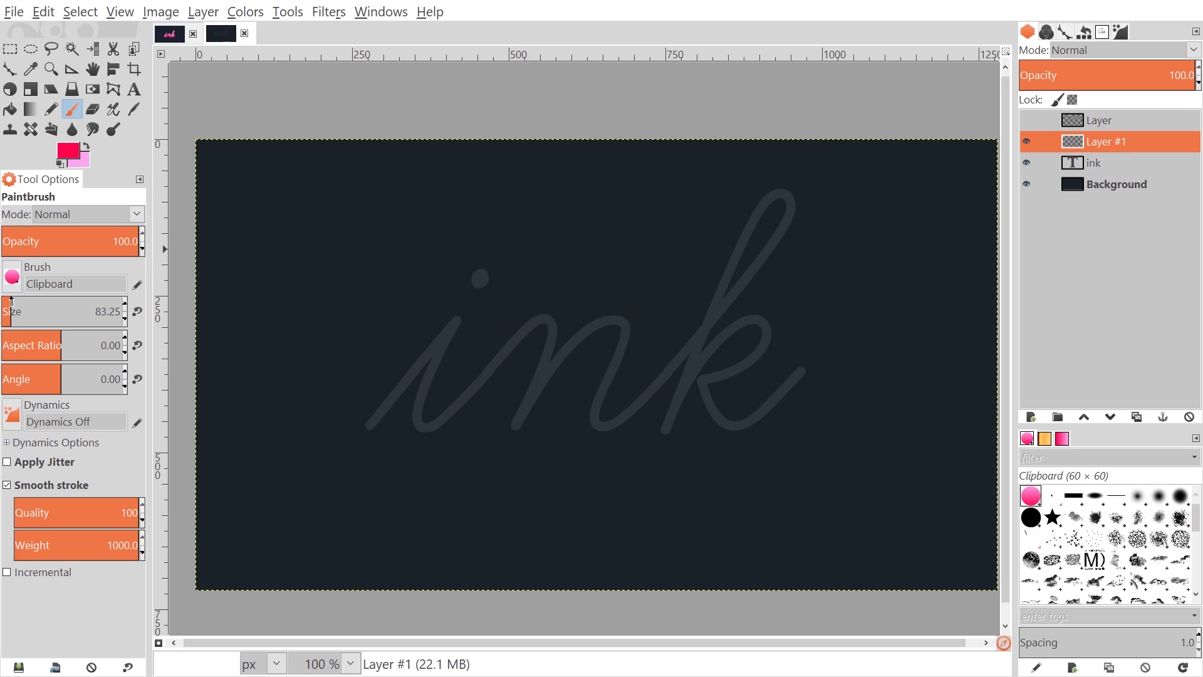
Set the brush size to 42.63.
drag(6, 307, 6, 306)
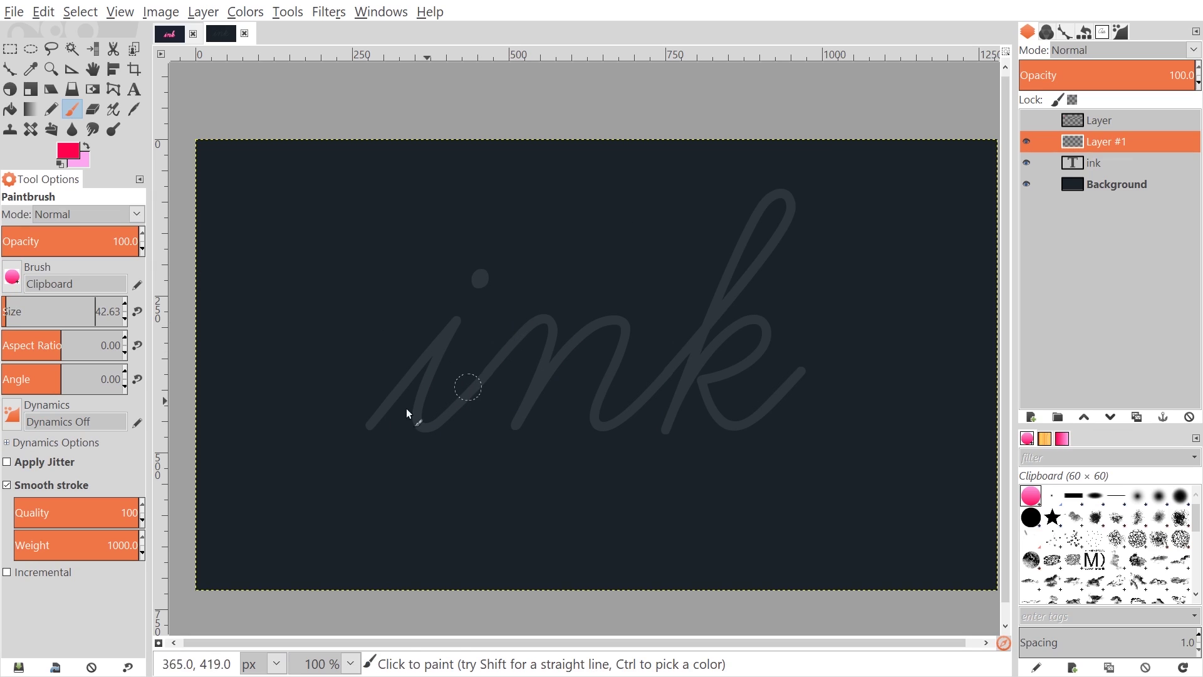
Try painting the word "ink" freehand over the faint text guide twice, undoing each attempt.
mouse_move(353, 431)
mouse_down()
mouse_move(443, 370)
mouse_move(588, 305)
mouse_move(638, 307)
mouse_move(866, 185)
mouse_move(684, 485)
mouse_move(769, 462)
mouse_move(868, 374)
mouse_up()
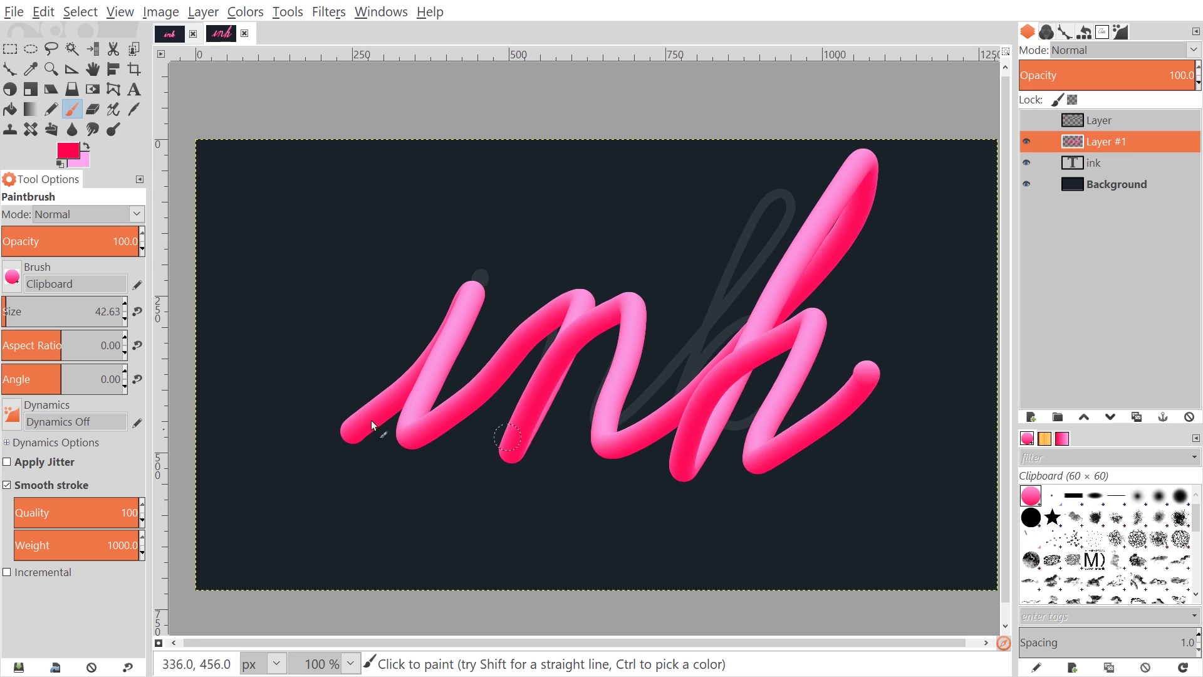
key(ctrl+z)
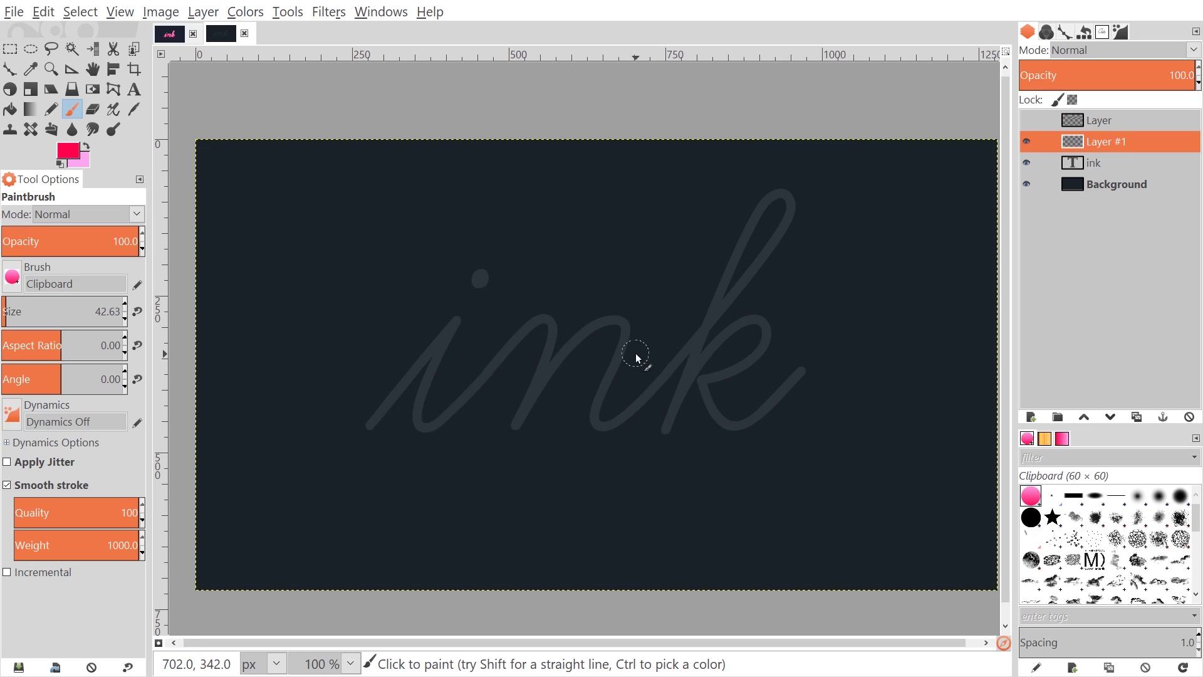
mouse_move(373, 432)
mouse_down()
mouse_move(470, 289)
mouse_move(431, 425)
mouse_move(551, 296)
mouse_move(522, 346)
mouse_move(507, 430)
mouse_move(599, 319)
mouse_move(616, 358)
mouse_move(622, 437)
mouse_move(788, 225)
mouse_move(660, 456)
mouse_move(772, 322)
mouse_move(700, 413)
mouse_move(707, 432)
mouse_move(868, 376)
mouse_up()
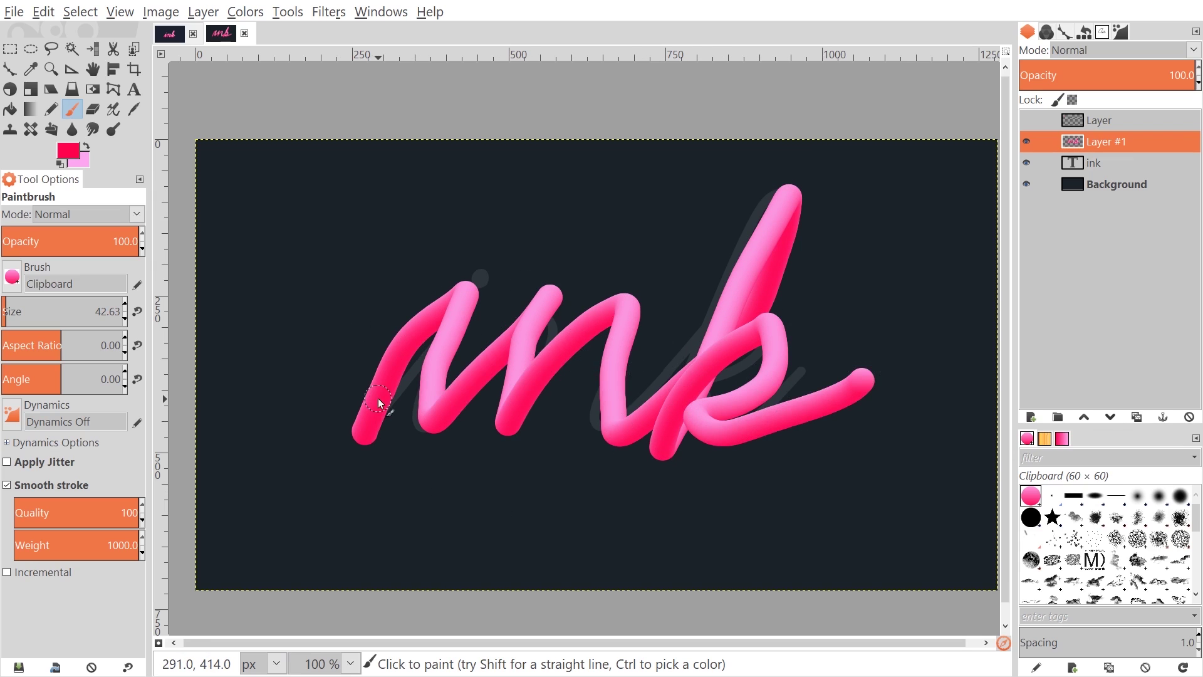
key(ctrl+z)
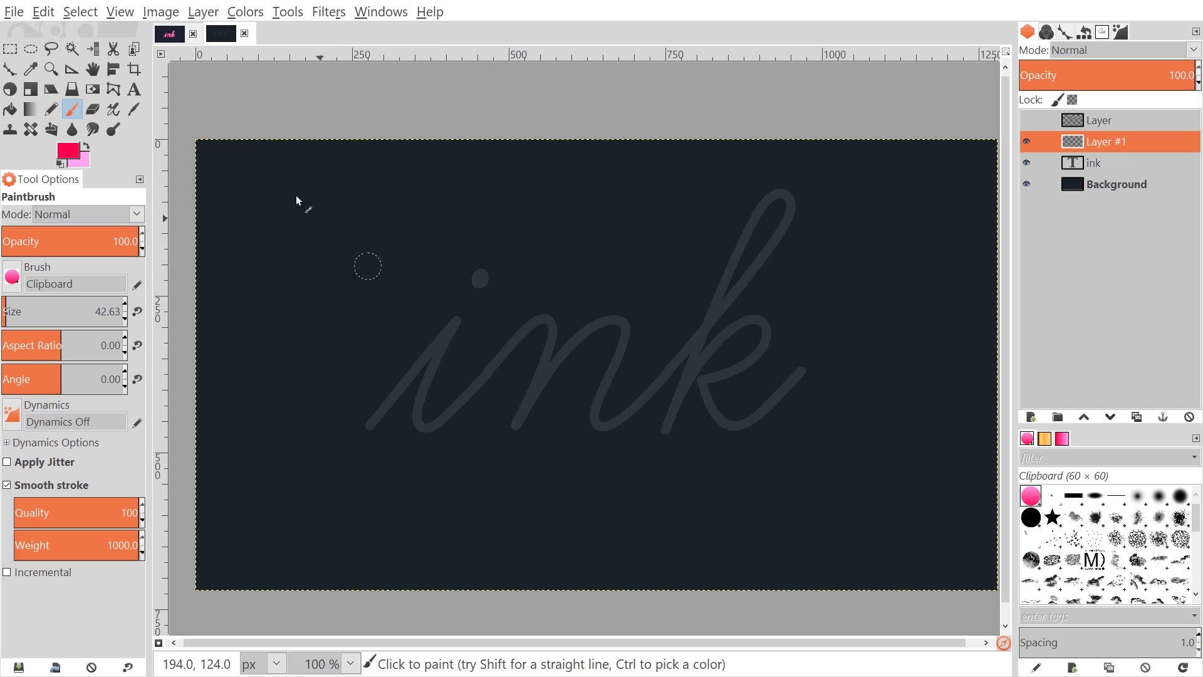
Start a path at the lower starting tip of the i, trying and undoing a curved segment up to the stem's top.
click(10, 69)
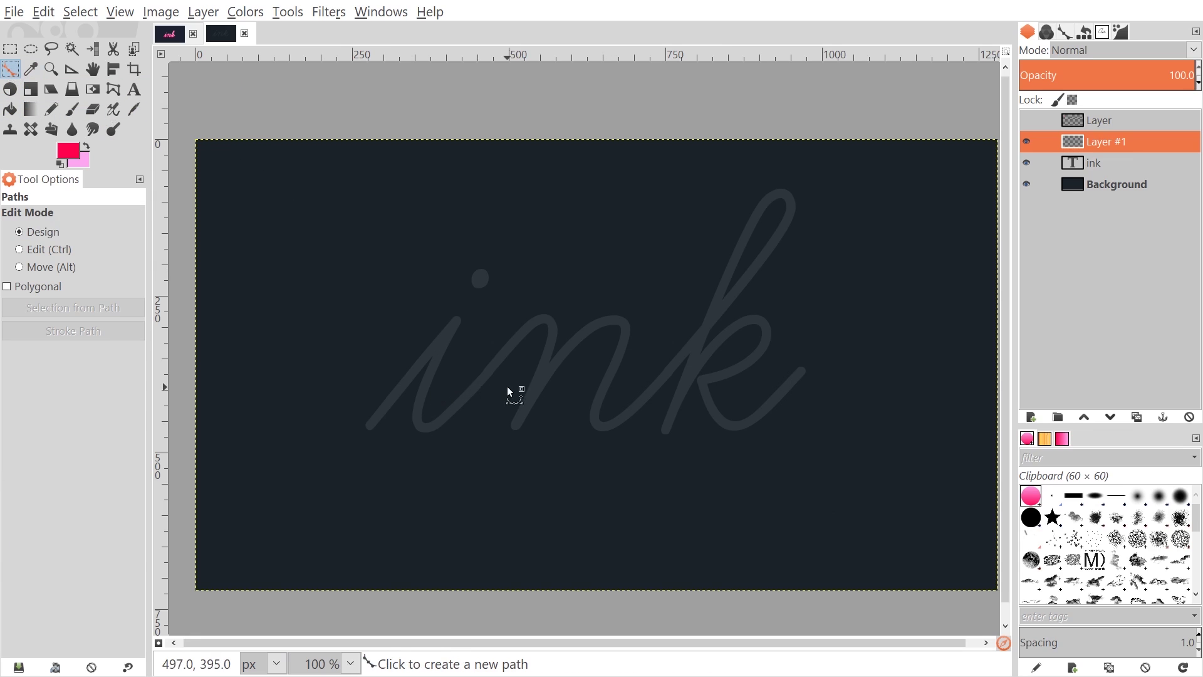
scroll(621, 374, up, 1)
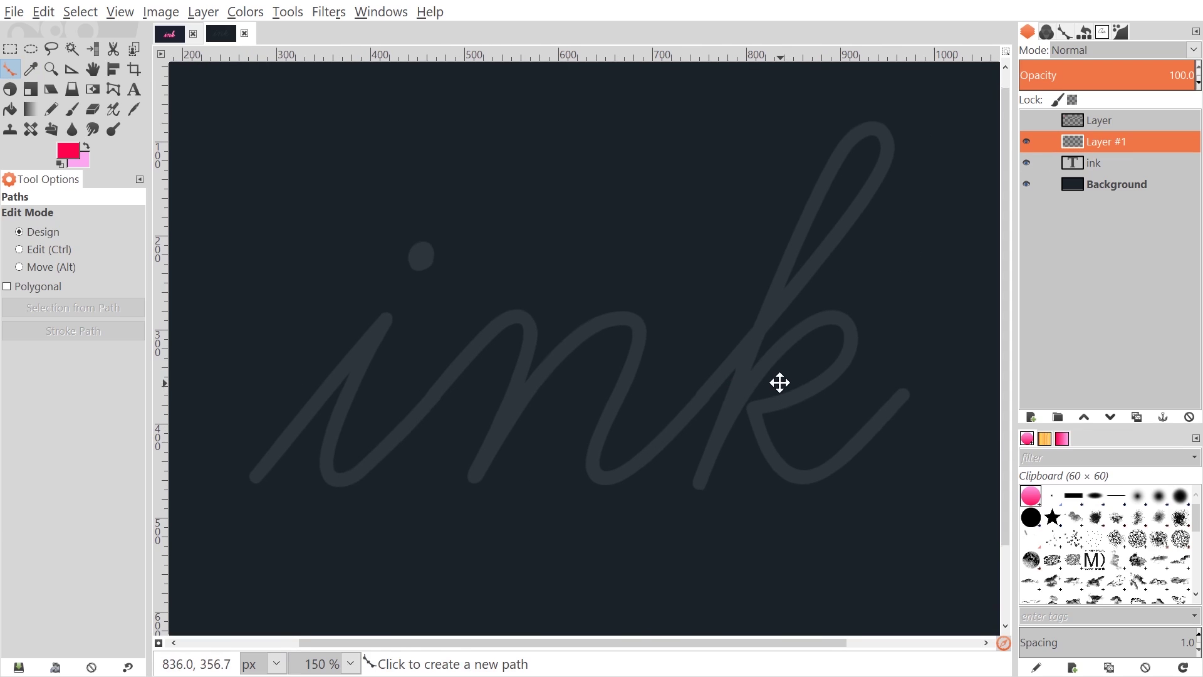
click(253, 476)
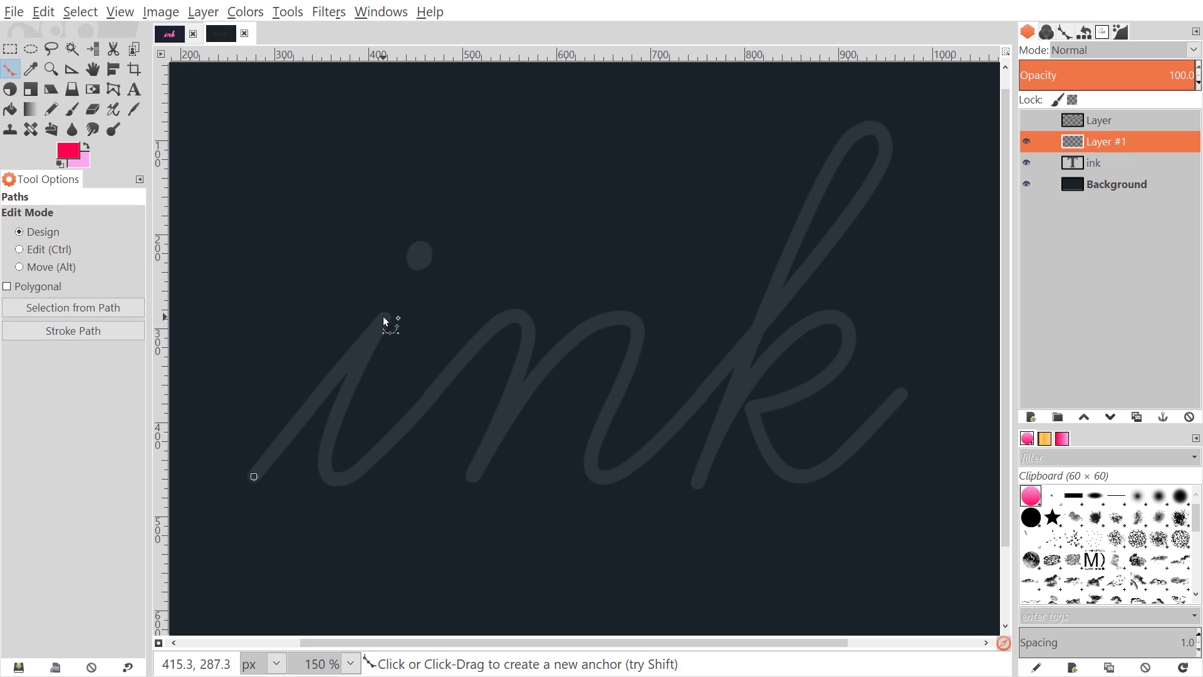
drag(383, 317, 425, 234)
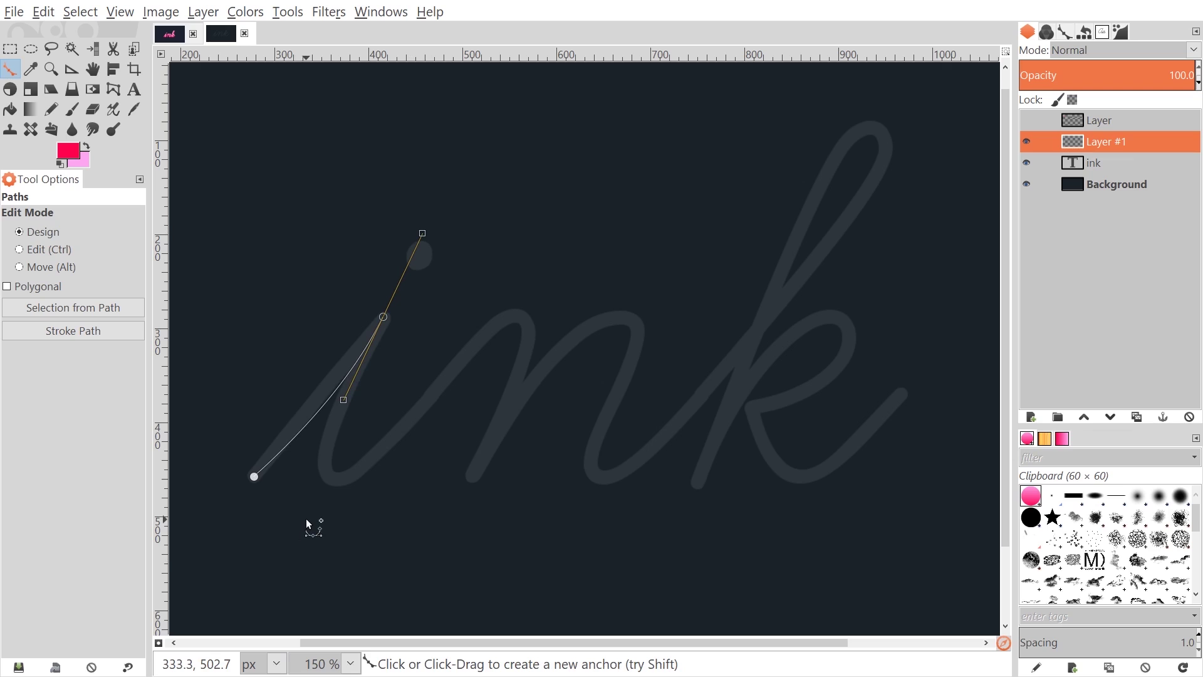
key(ctrl+z)
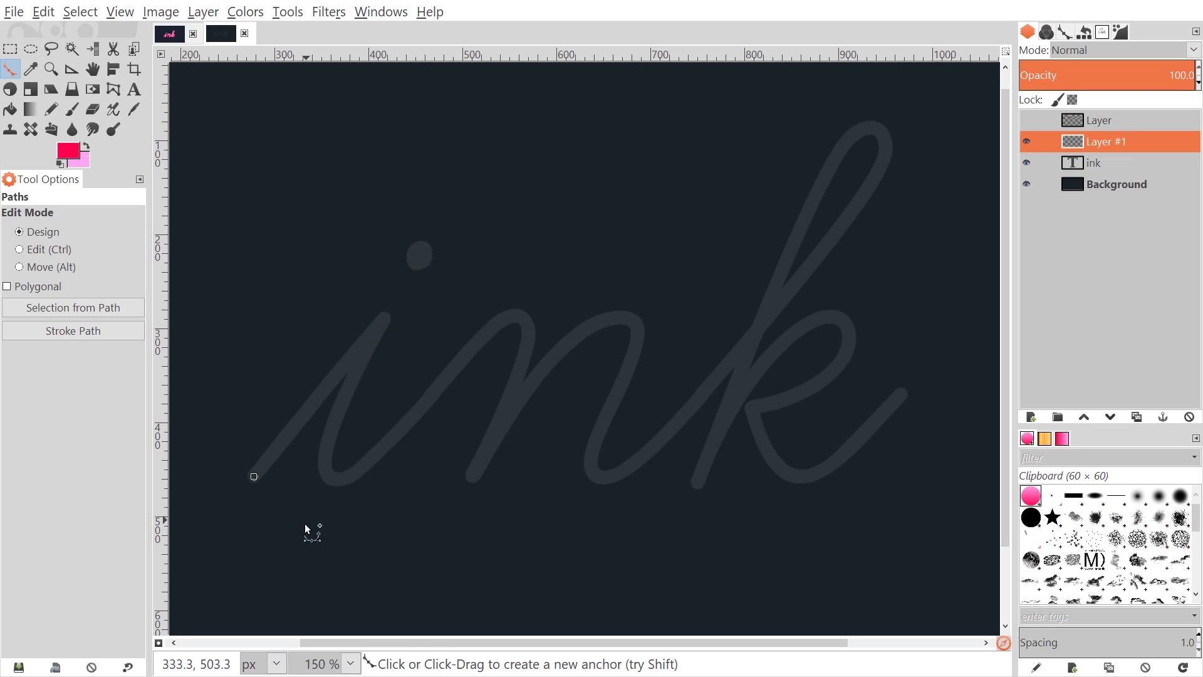
Extend the path with straight segments, placing anchors at the turning points of the i and n strokes, ending at the n's final base.
click(384, 316)
click(336, 479)
click(516, 314)
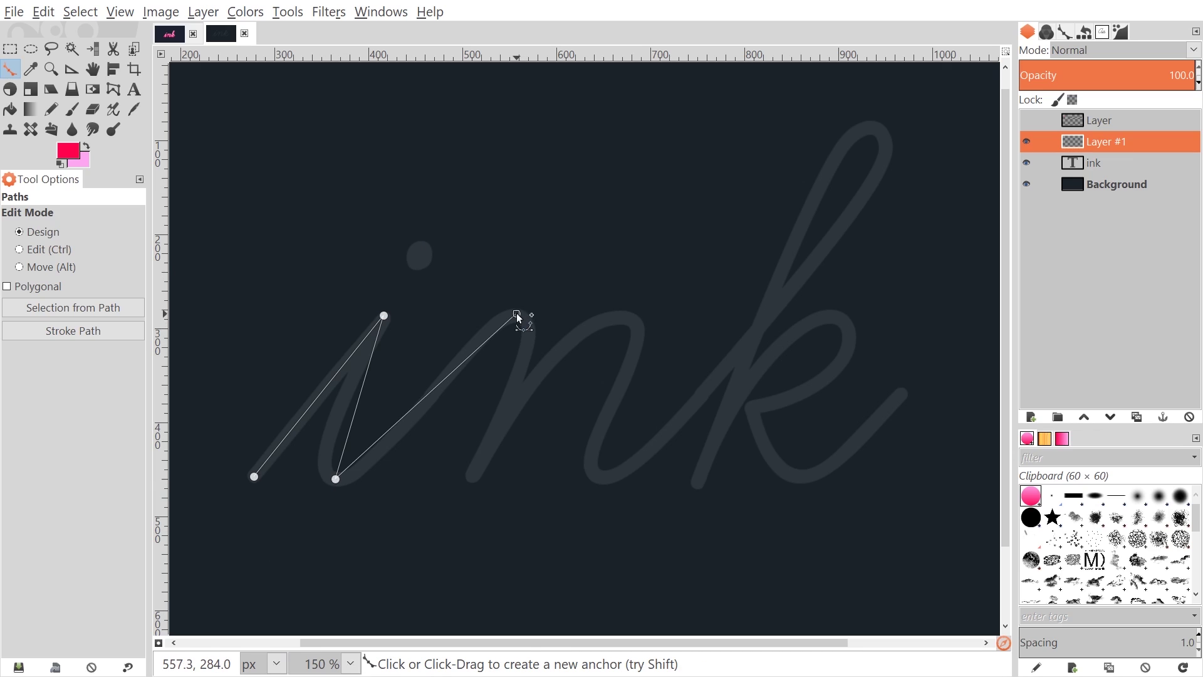
click(476, 474)
click(627, 317)
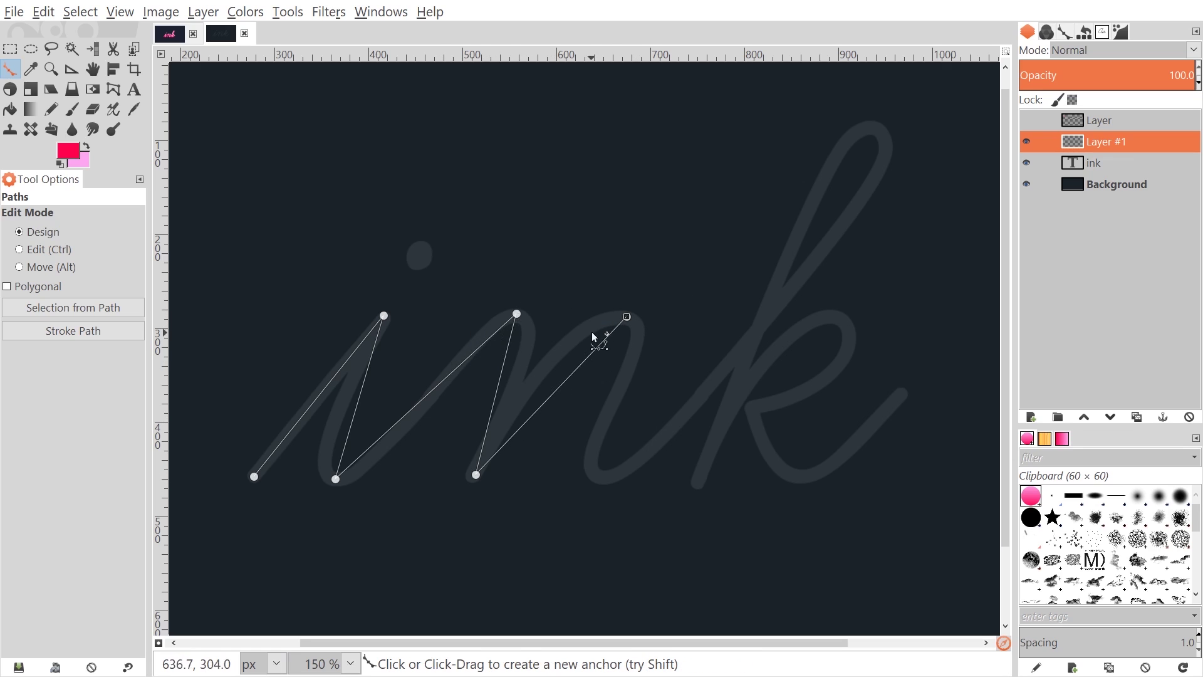
click(602, 480)
Continue the straight path along the k with anchors on both loop sides, the stem's foot, the bowl, the inner junction and the ending tip.
scroll(801, 341, up, 2)
scroll(801, 341, right, 2)
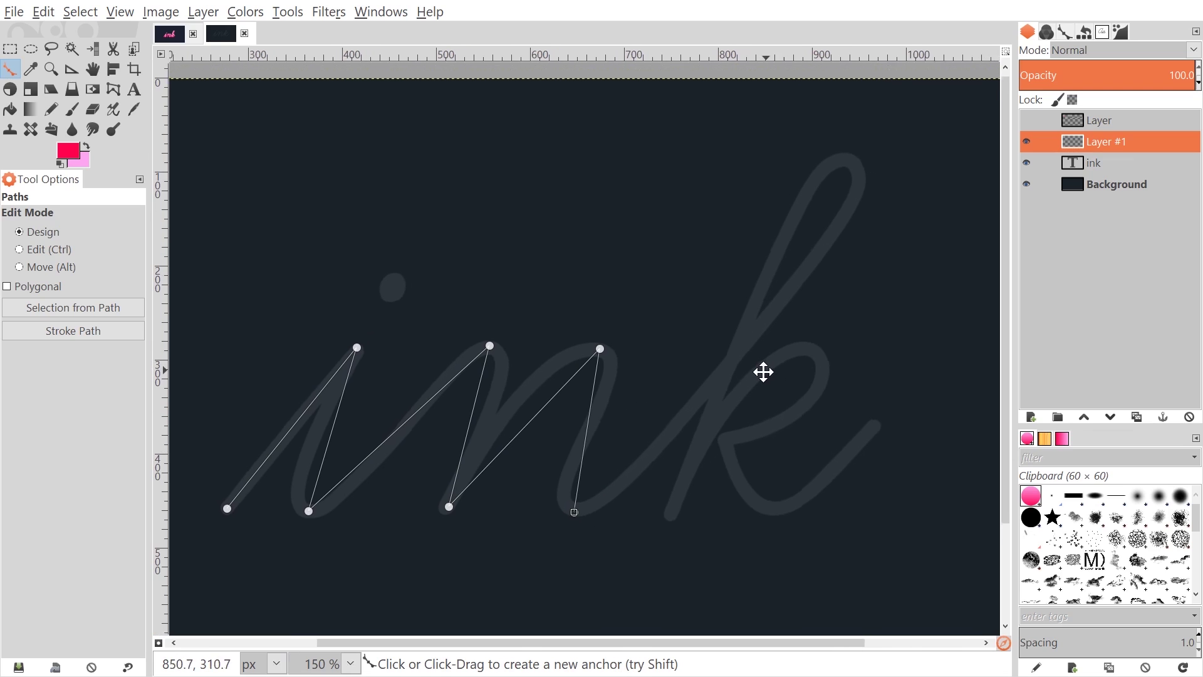
click(825, 232)
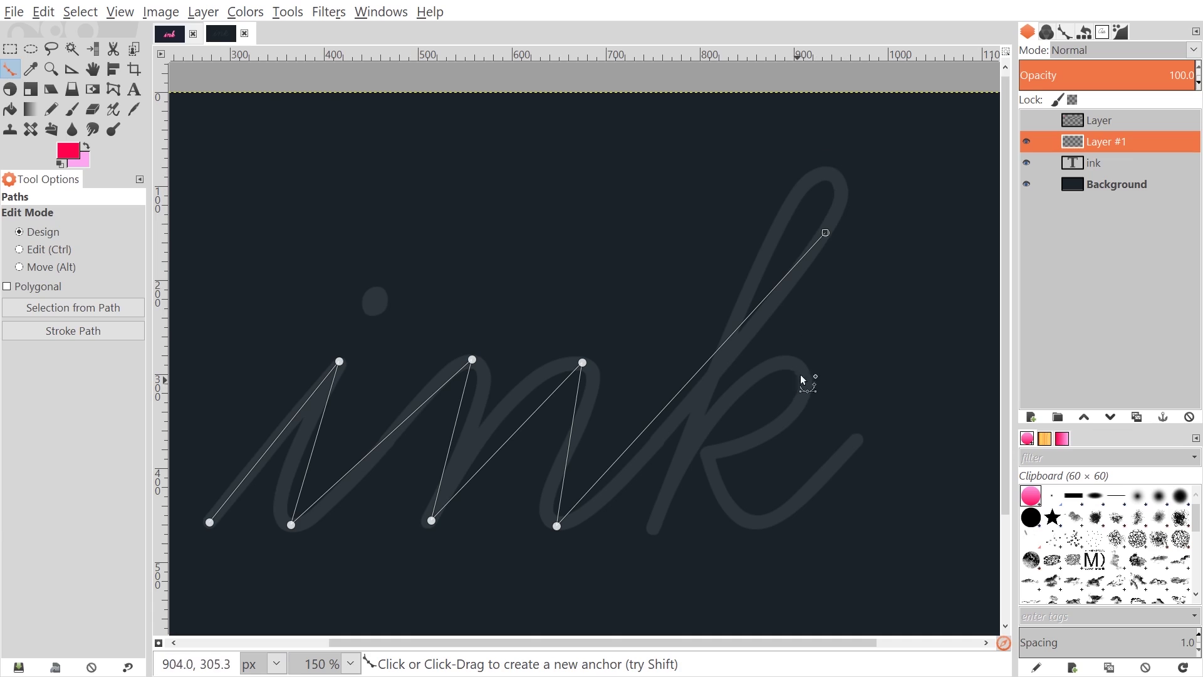
click(775, 228)
click(655, 527)
click(798, 367)
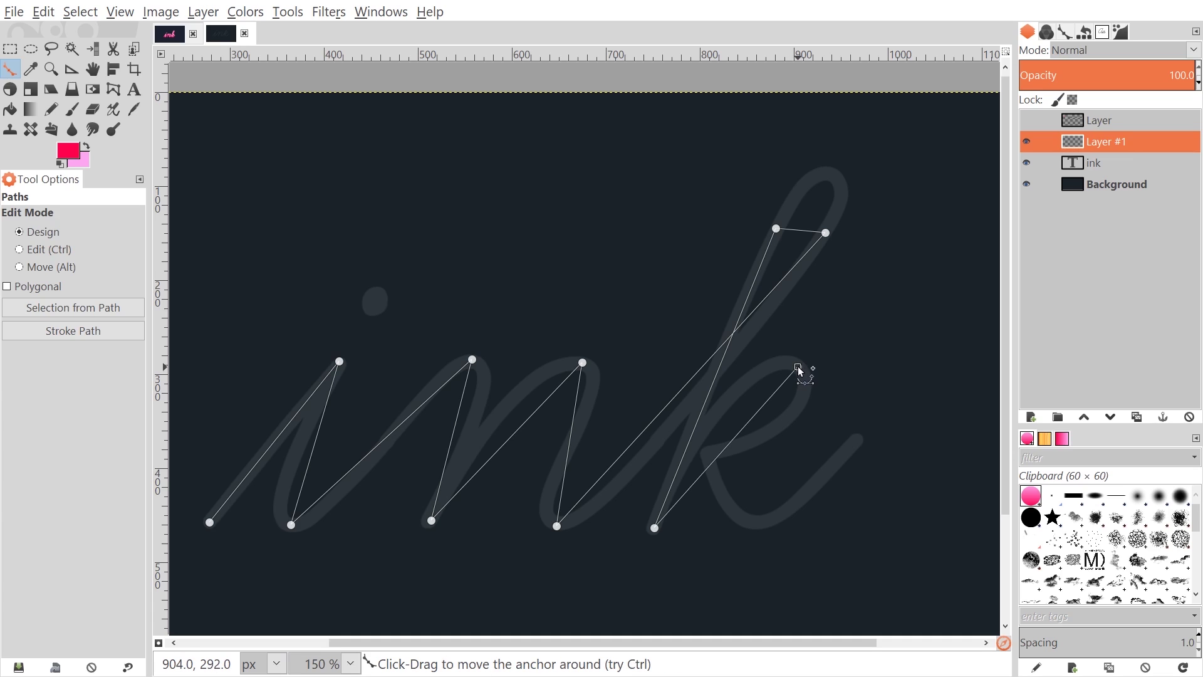
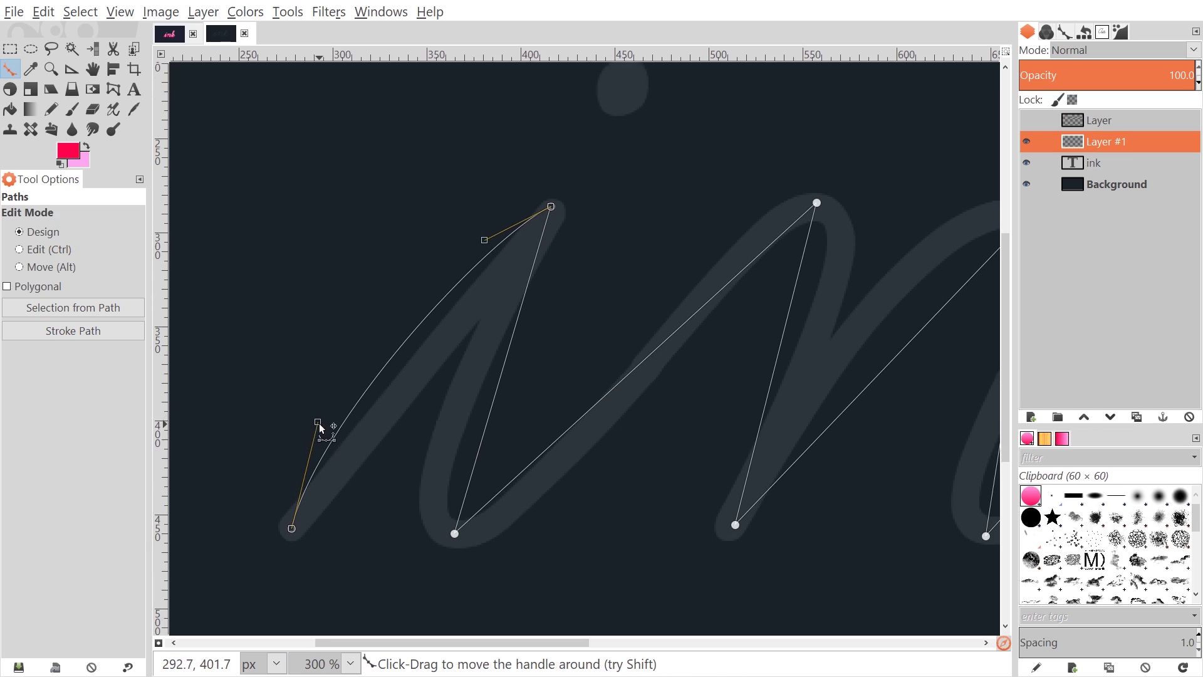
Bend the i's upstroke and downstroke segments to follow the text guide by adjusting their curve handles.
drag(319, 424, 328, 453)
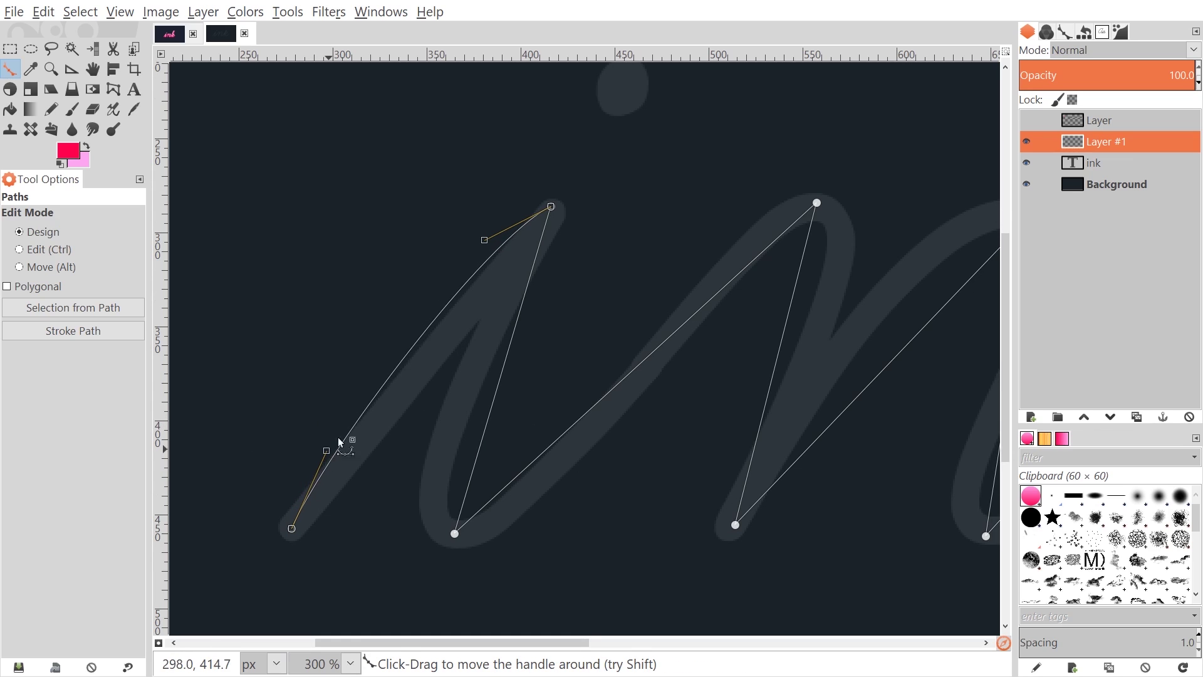
mouse_move(485, 240)
mouse_down()
mouse_move(492, 254)
mouse_move(493, 244)
mouse_up()
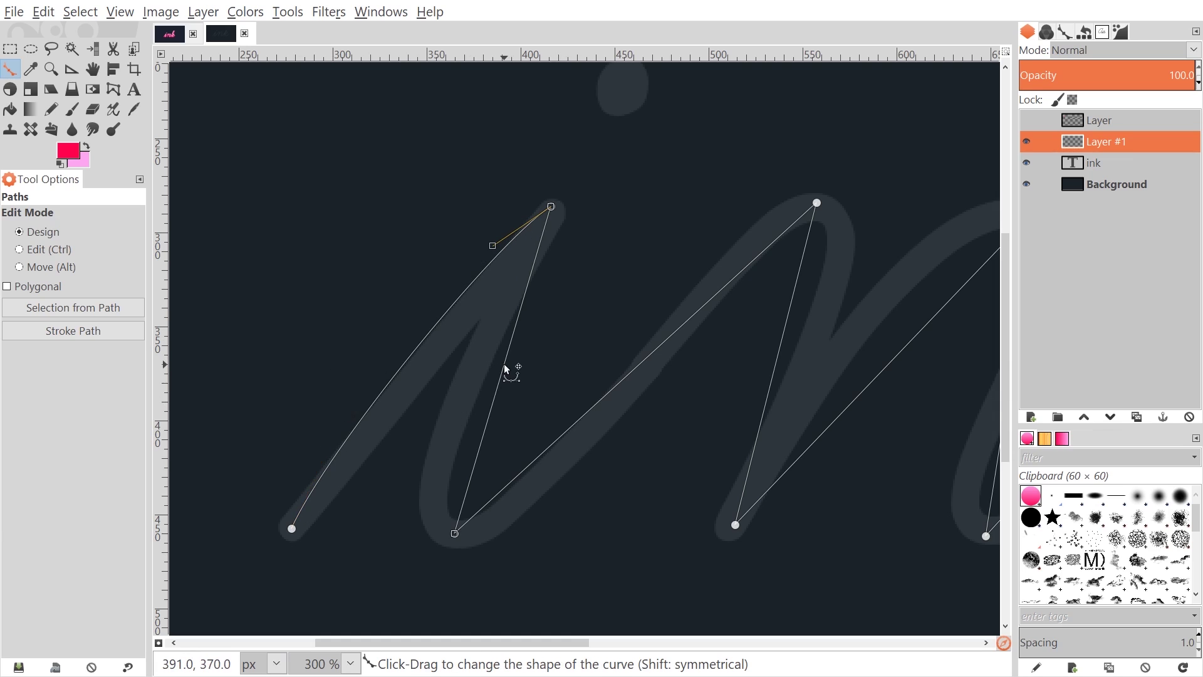
drag(504, 364, 458, 405)
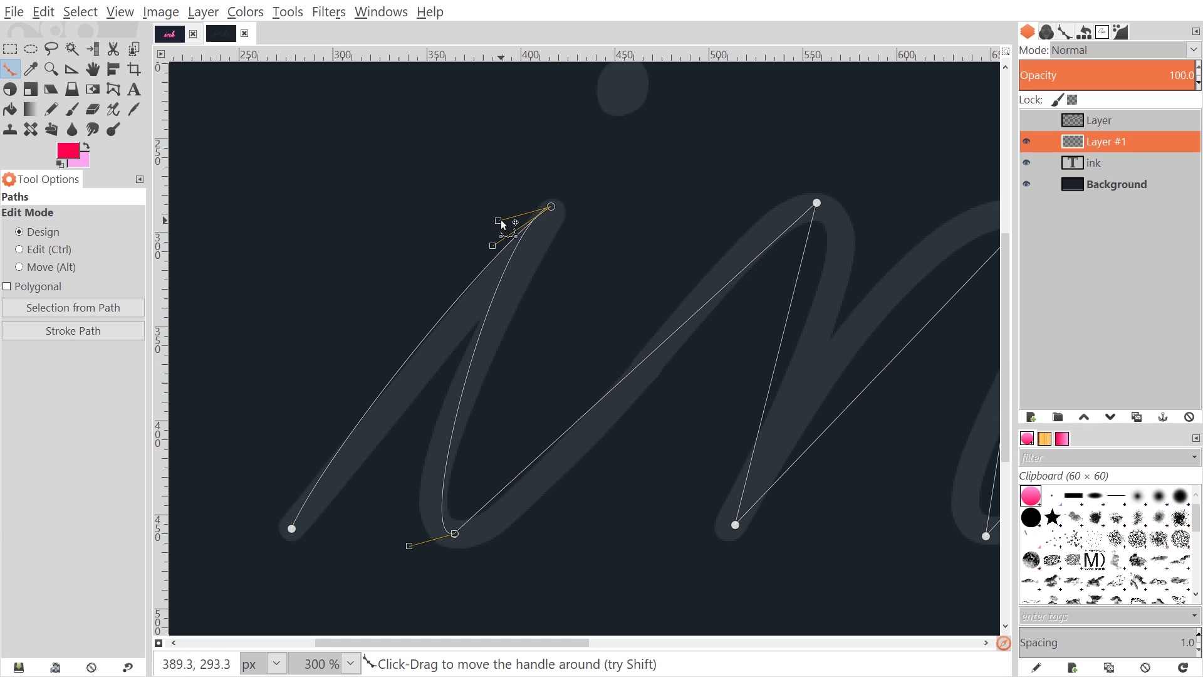
drag(502, 220, 498, 271)
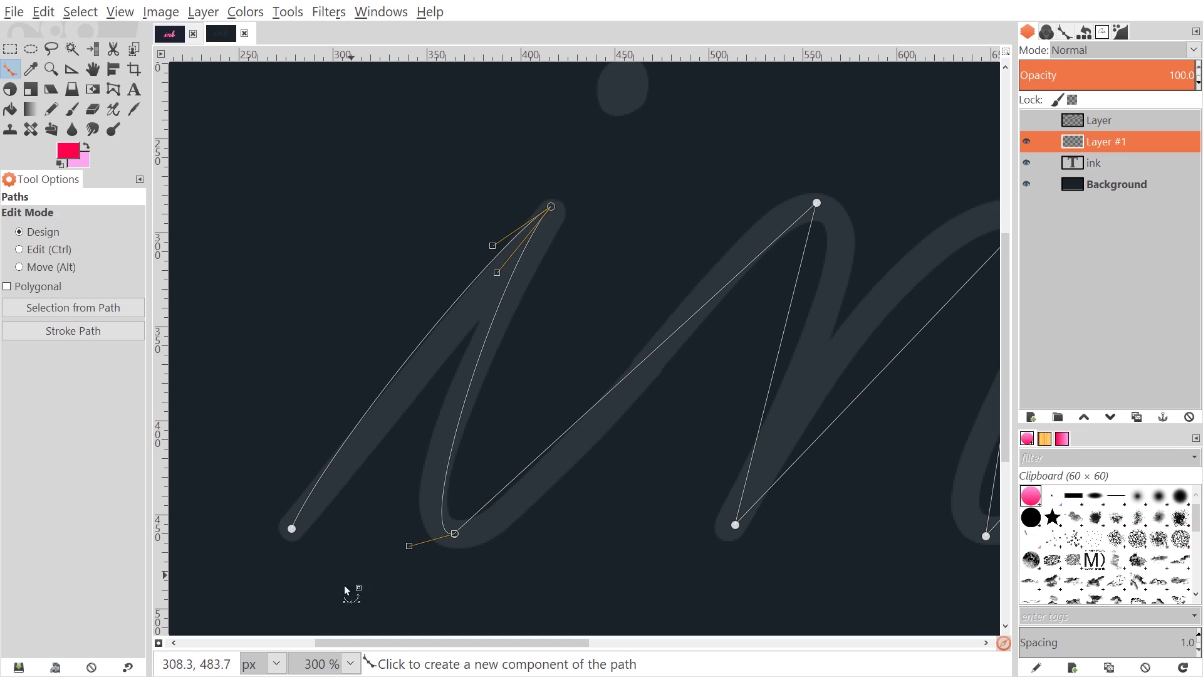
drag(409, 545, 371, 531)
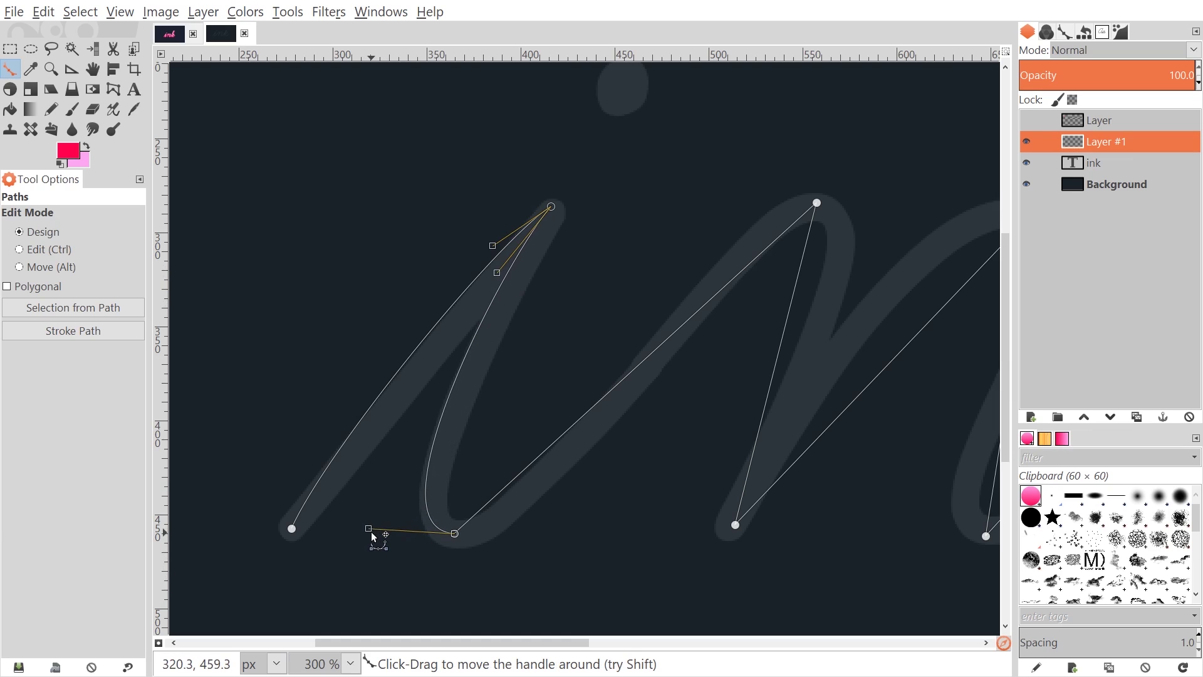
Curve the connecting stroke from the i's base over the n's first arch and down its first stem to match the guide.
drag(599, 401, 626, 483)
drag(528, 550, 565, 532)
drag(853, 210, 717, 202)
drag(912, 311, 558, 360)
drag(601, 281, 601, 276)
scroll(607, 307, down, 3)
scroll(608, 307, left, 2)
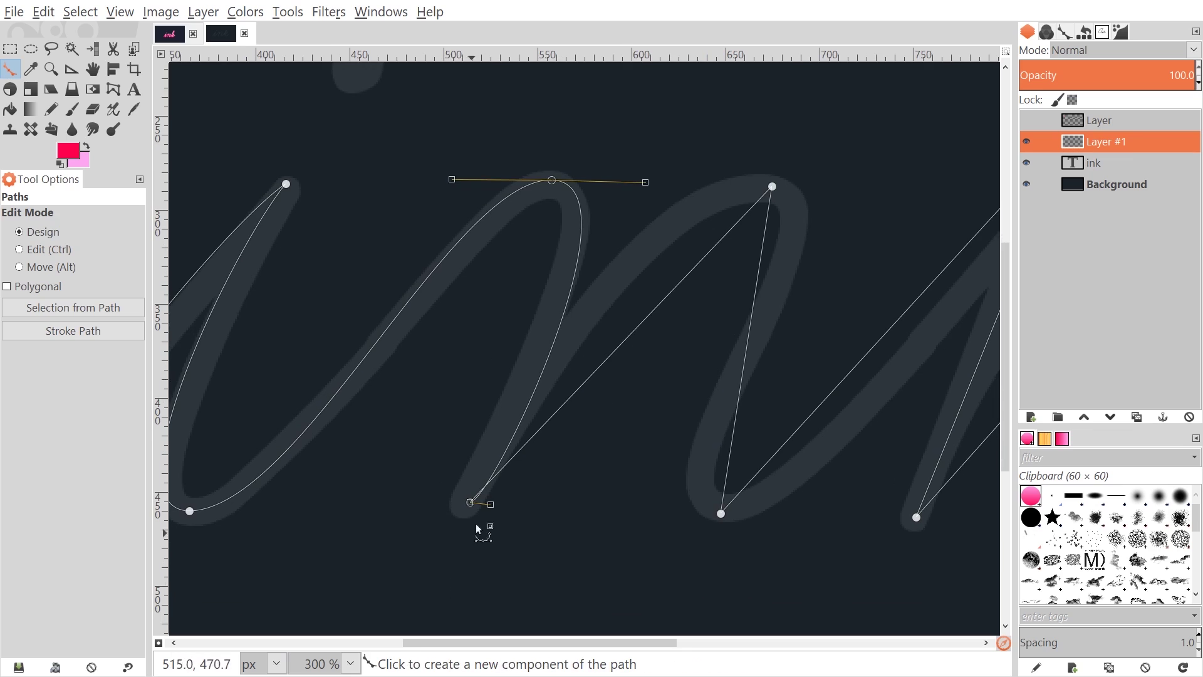
drag(491, 505, 505, 451)
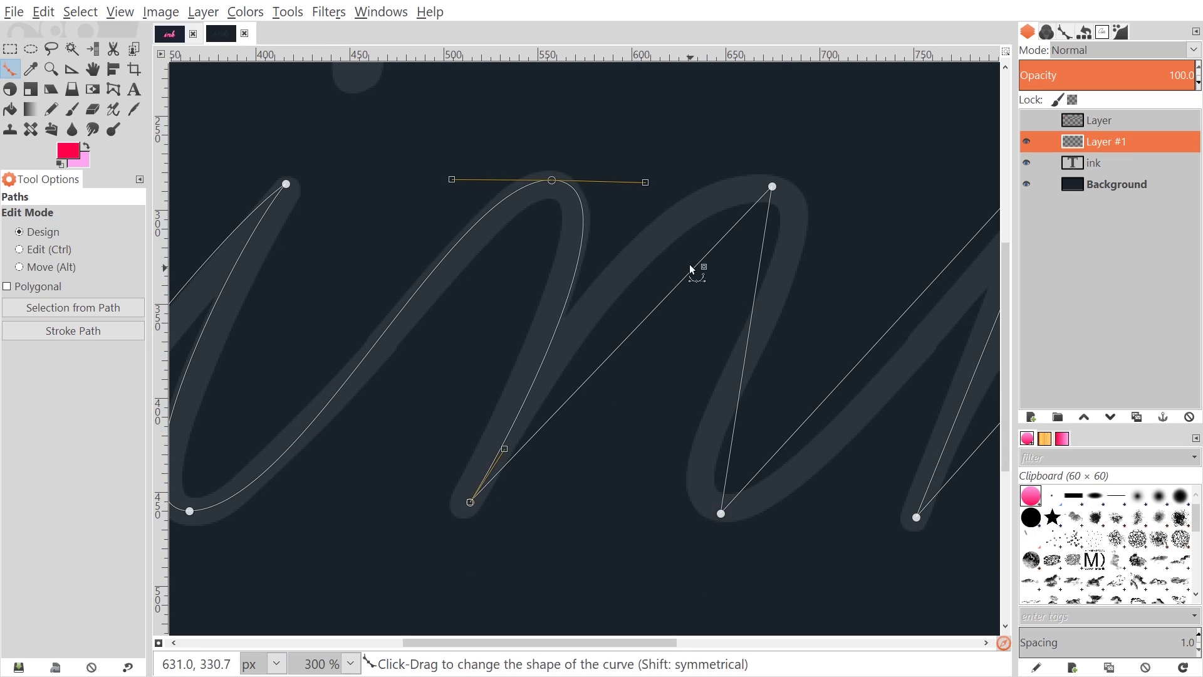
Shape the n's second upstroke into a smooth curve from the first stem's foot to the top of the second arch.
drag(654, 310, 628, 275)
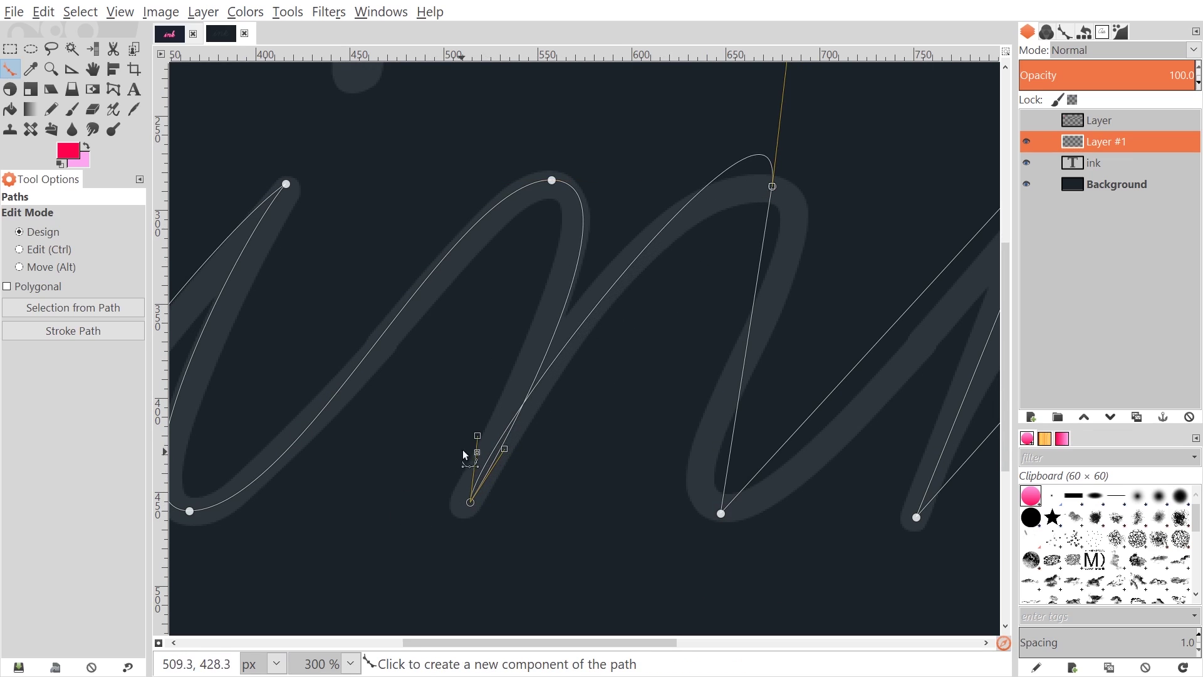
drag(480, 436, 564, 331)
scroll(653, 448, up, 5)
scroll(653, 447, right, 2)
scroll(653, 449, down, 5)
scroll(653, 449, left, 2)
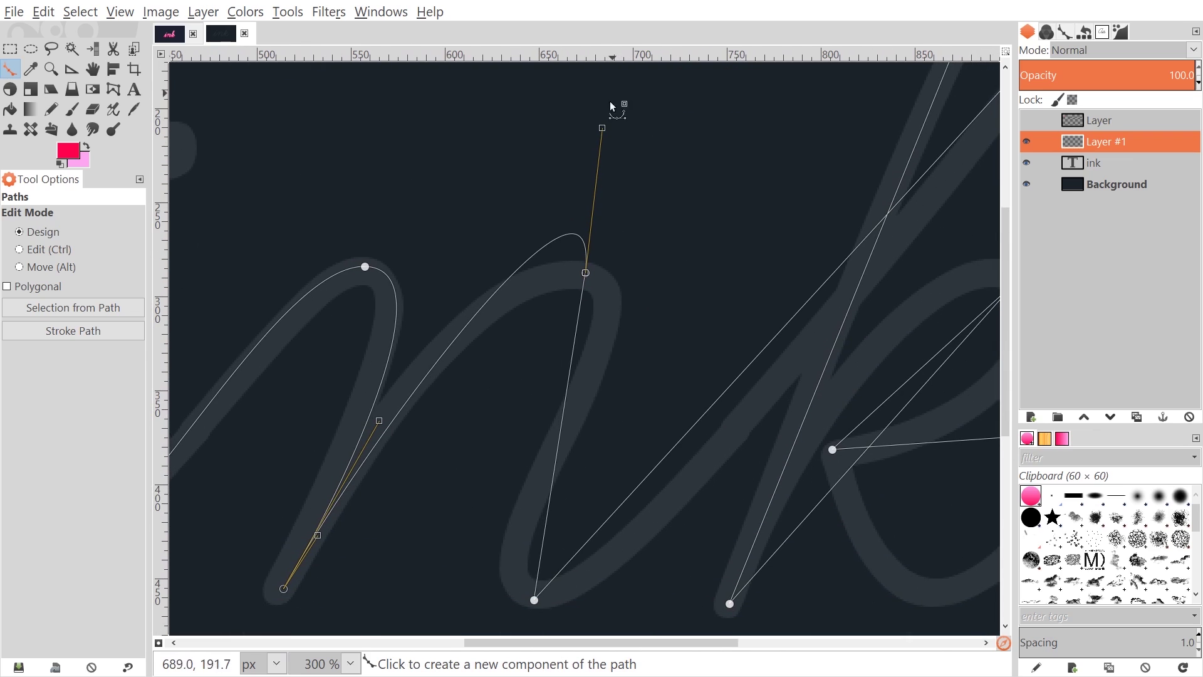
drag(603, 126, 562, 188)
drag(564, 263, 489, 274)
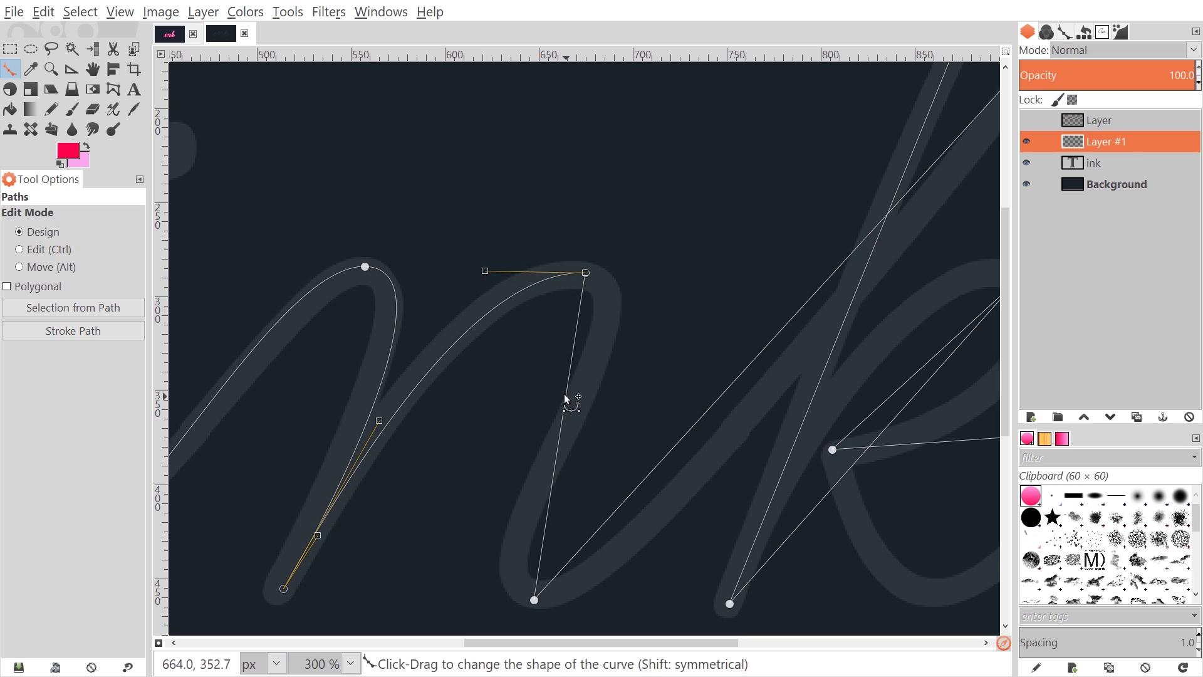
Curve the n's last downstroke from the second arch to its base, fine-tuning the handles at both anchors.
mouse_move(568, 395)
mouse_down()
mouse_move(637, 389)
mouse_move(613, 381)
mouse_up()
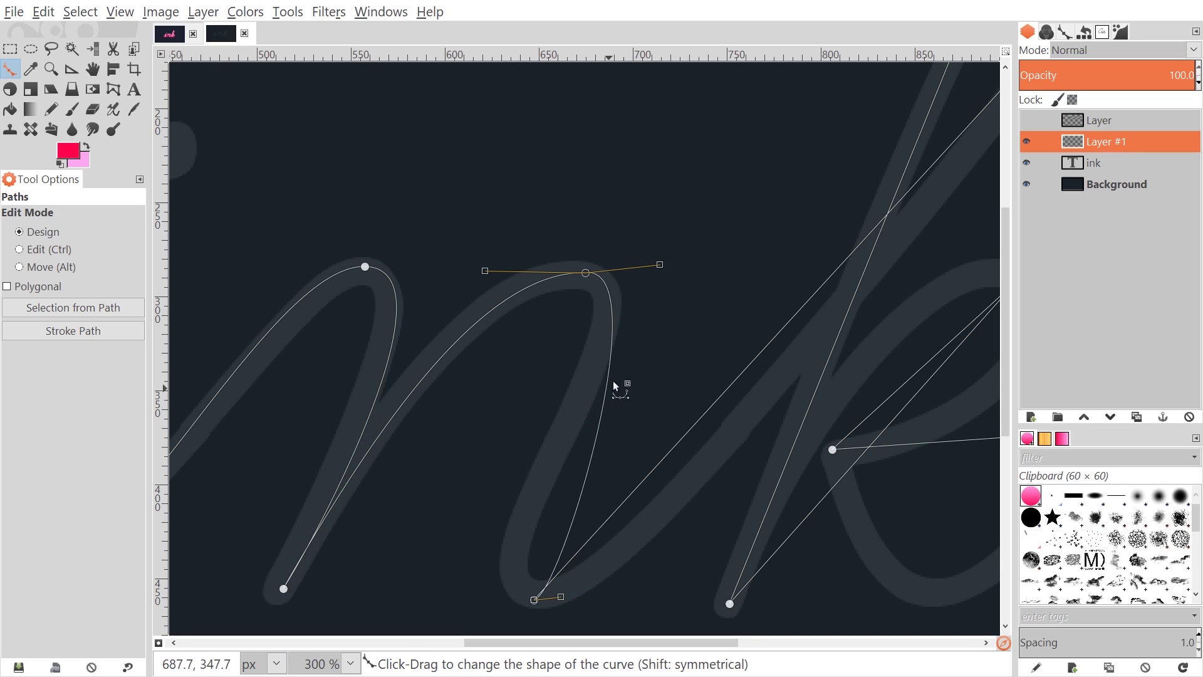
drag(661, 266, 675, 273)
scroll(637, 416, down, 2)
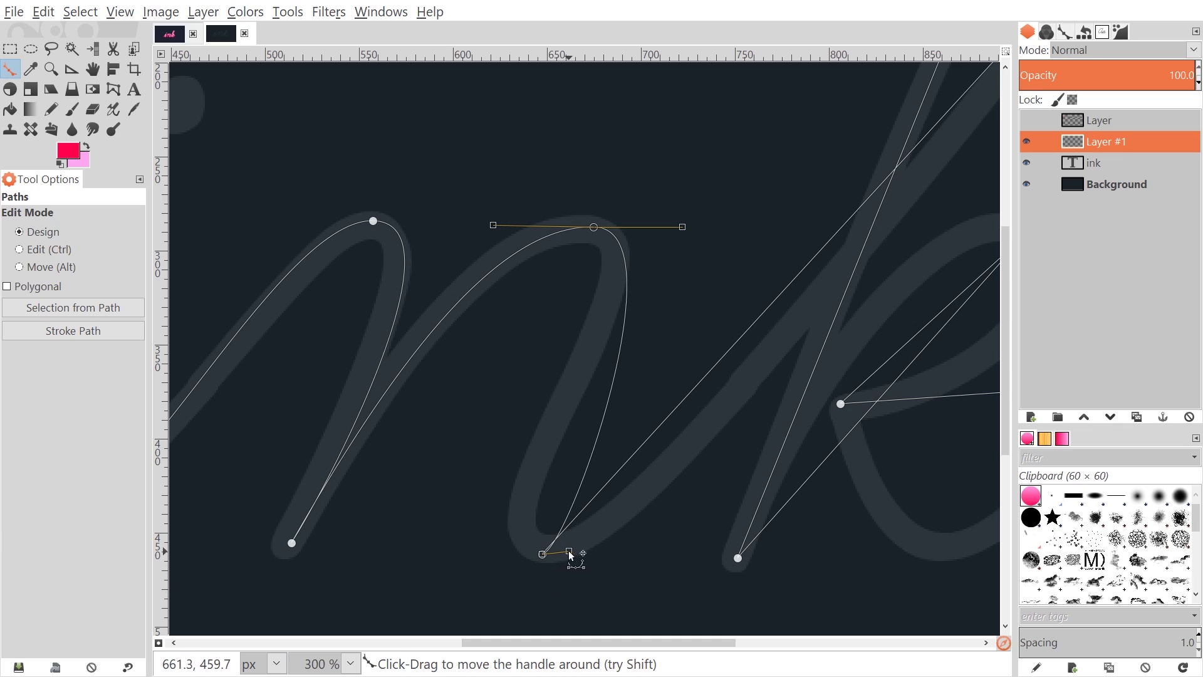
drag(569, 552, 465, 512)
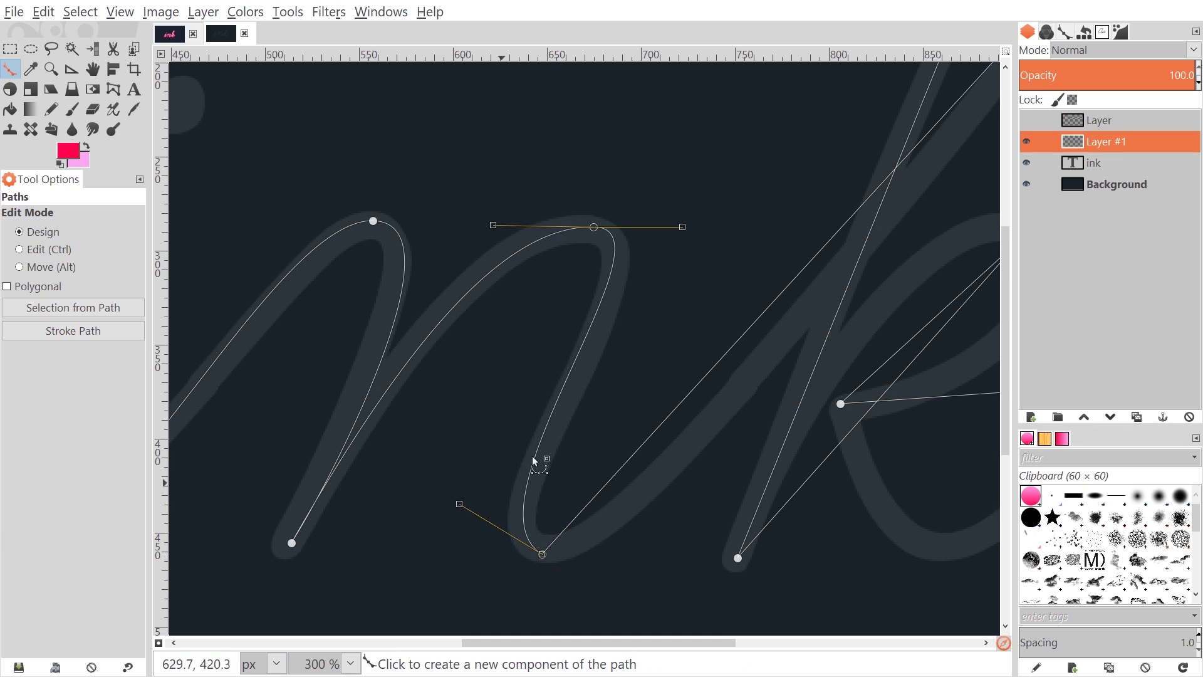
drag(688, 229, 718, 232)
drag(494, 224, 495, 224)
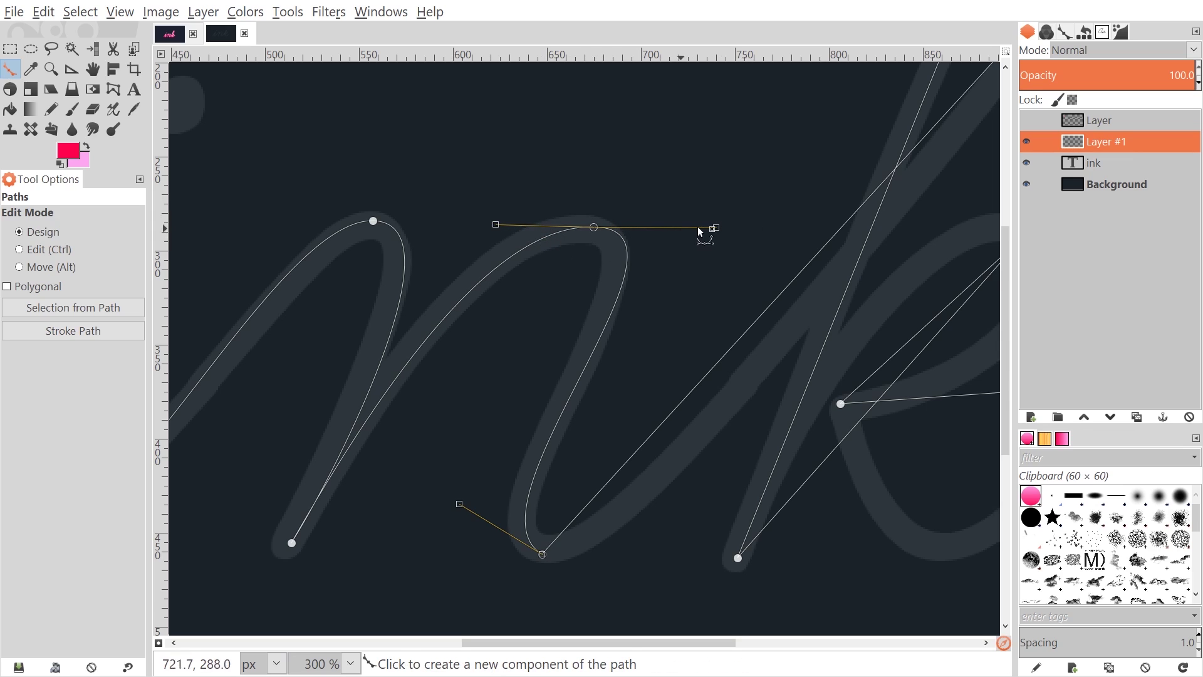
drag(494, 224, 494, 211)
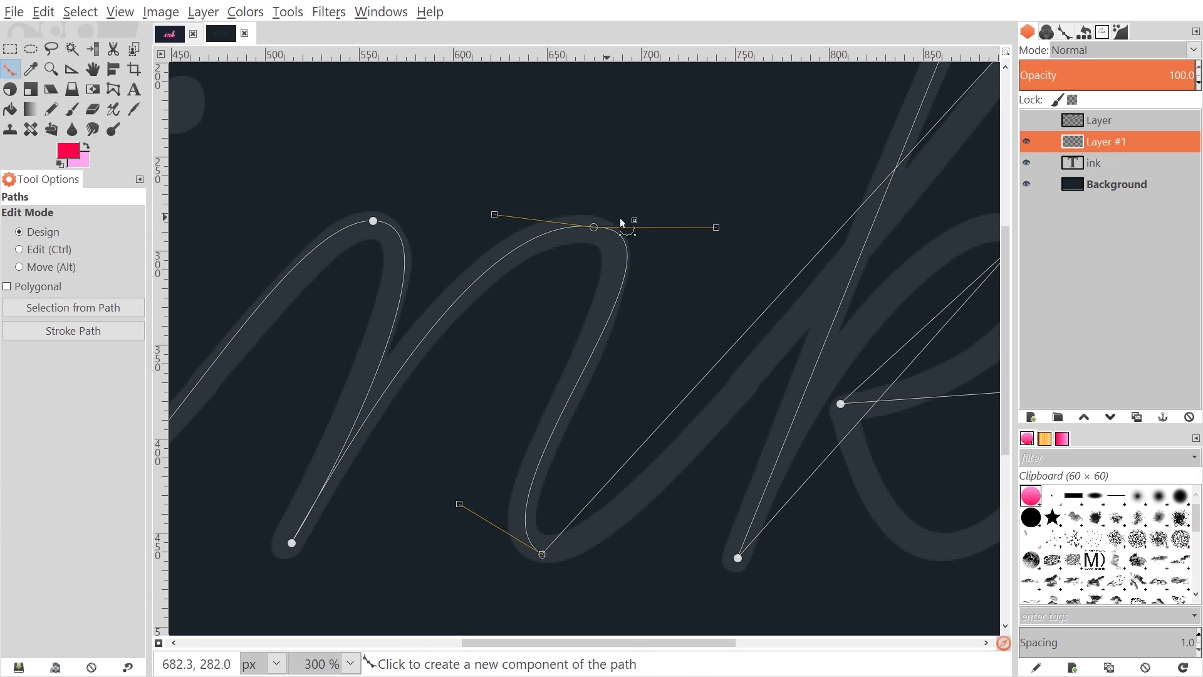
drag(496, 210, 496, 228)
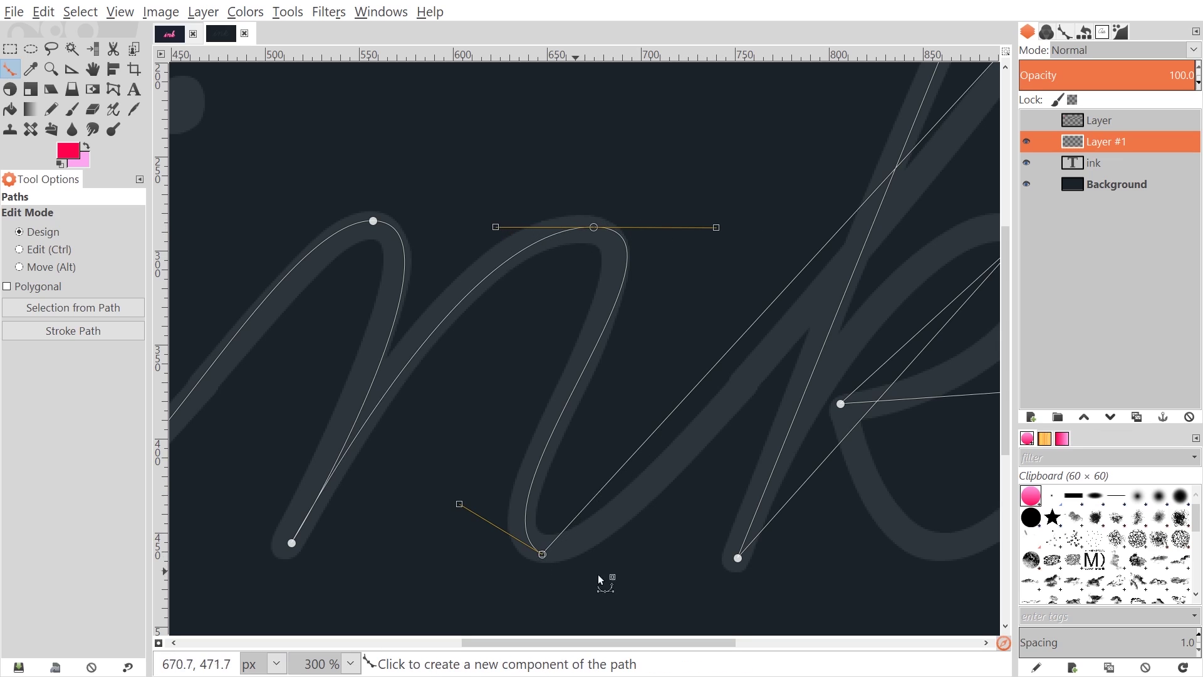
Curve the long stroke from the n's base up to the far side of the k's upper loop along the guide.
scroll(839, 347, right, 4)
drag(505, 344, 575, 349)
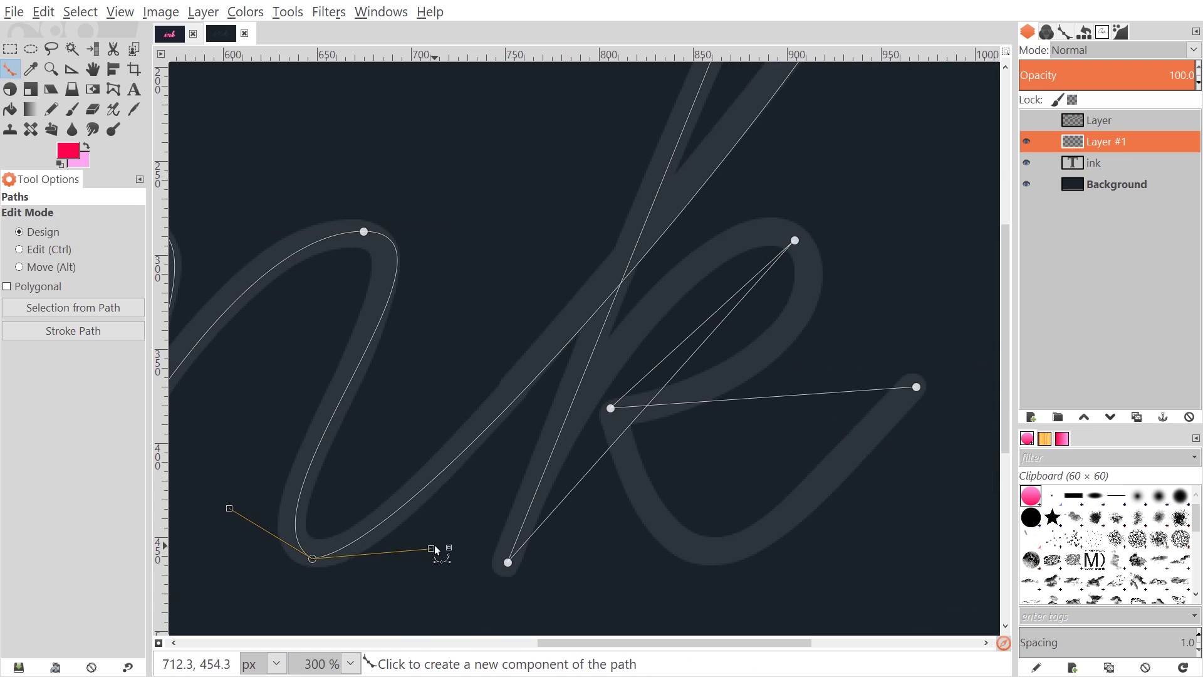
drag(432, 548, 425, 614)
scroll(689, 480, up, 5)
scroll(689, 480, right, 2)
scroll(690, 480, up, 1)
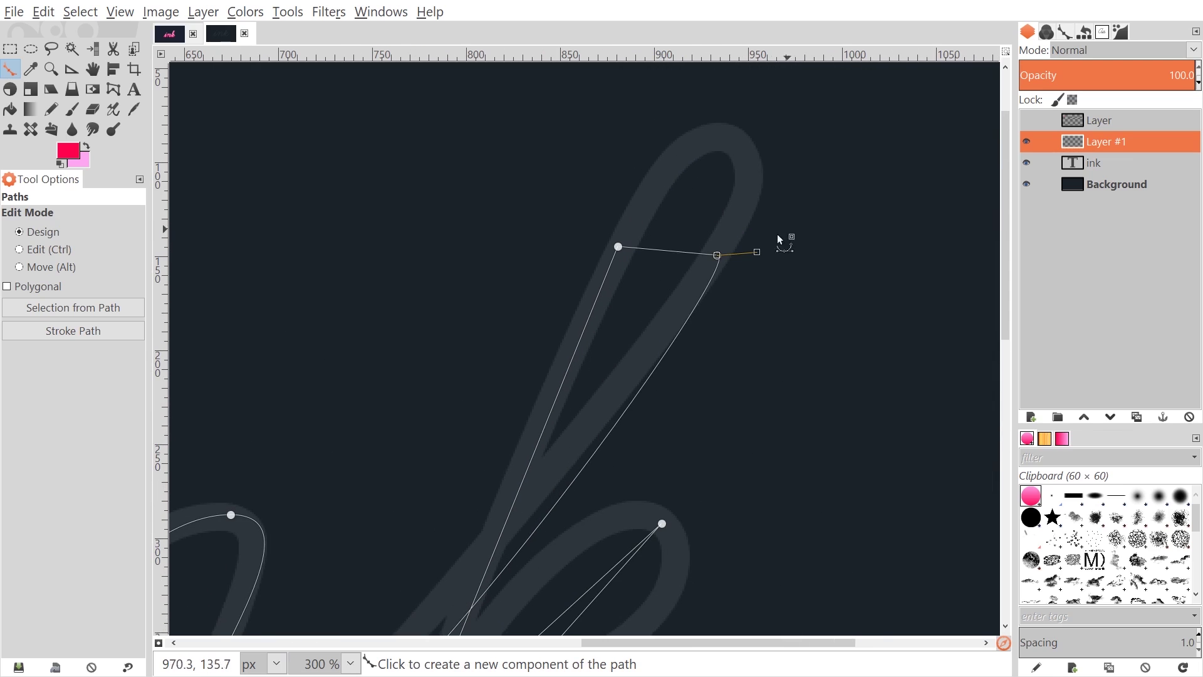
drag(758, 250, 684, 337)
scroll(641, 435, down, 8)
scroll(642, 435, left, 3)
scroll(746, 102, up, 9)
scroll(746, 103, right, 5)
scroll(566, 462, up, 1)
scroll(566, 462, left, 1)
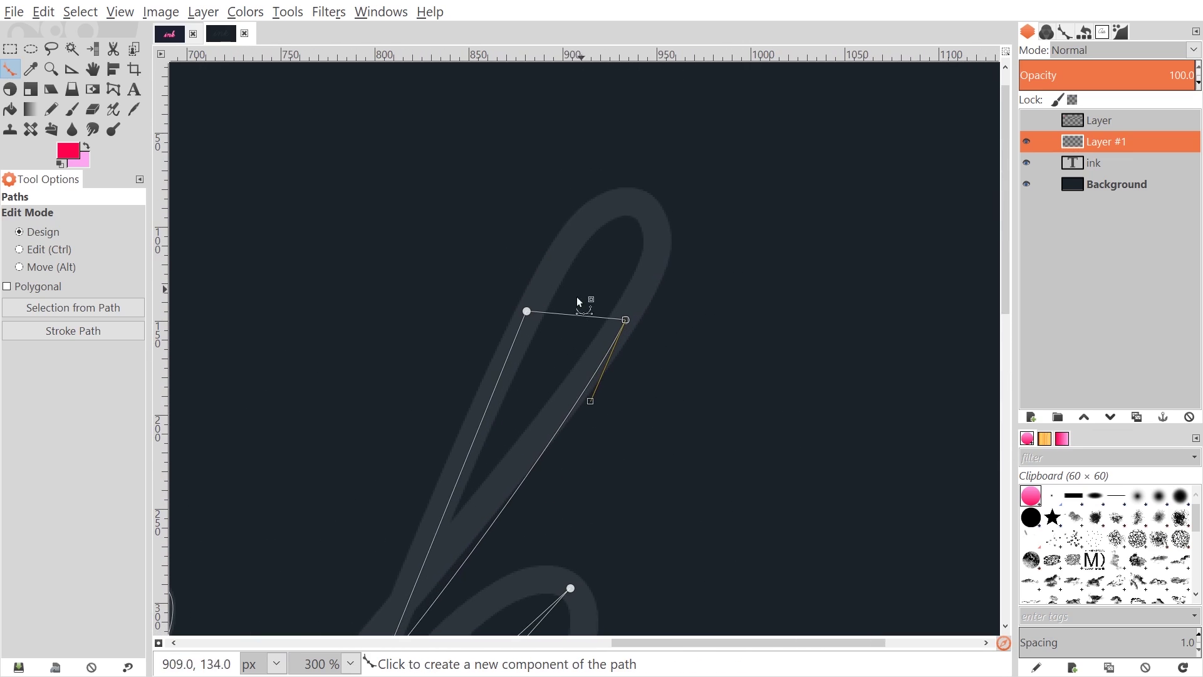
Bend the short segment between the k's two upper anchors into a rounded loop and adjust its handles to the guide.
drag(575, 313, 635, 199)
drag(702, 177, 698, 162)
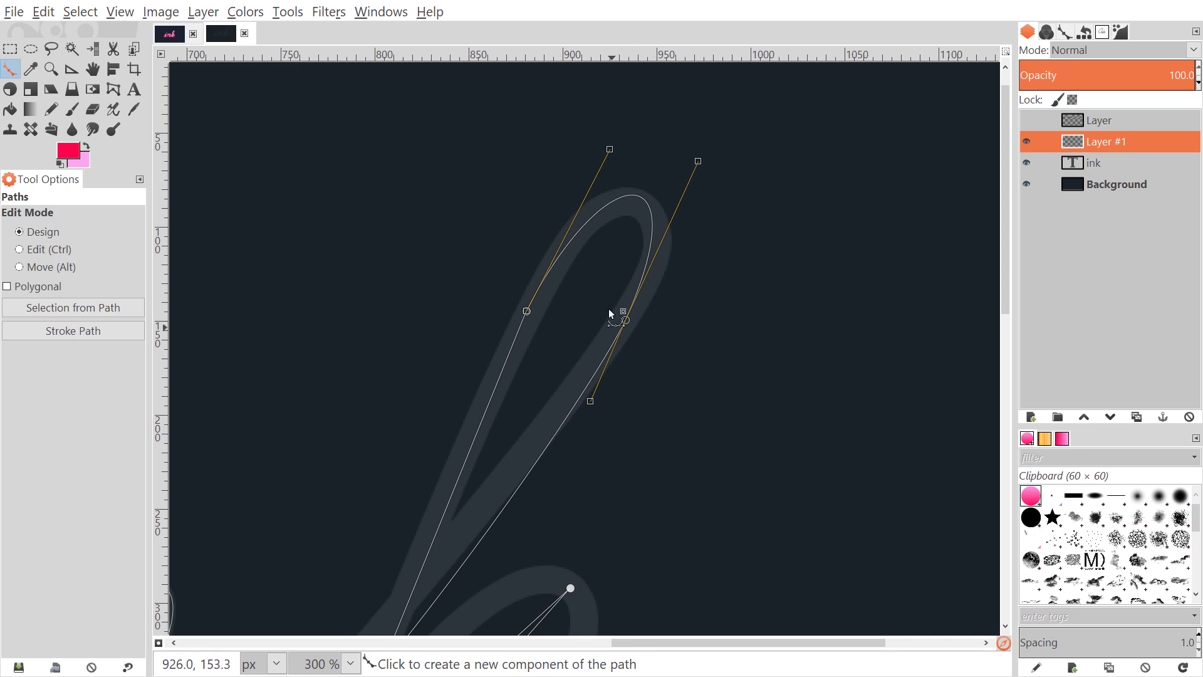
mouse_move(610, 150)
mouse_down()
mouse_move(612, 117)
mouse_move(608, 133)
mouse_up()
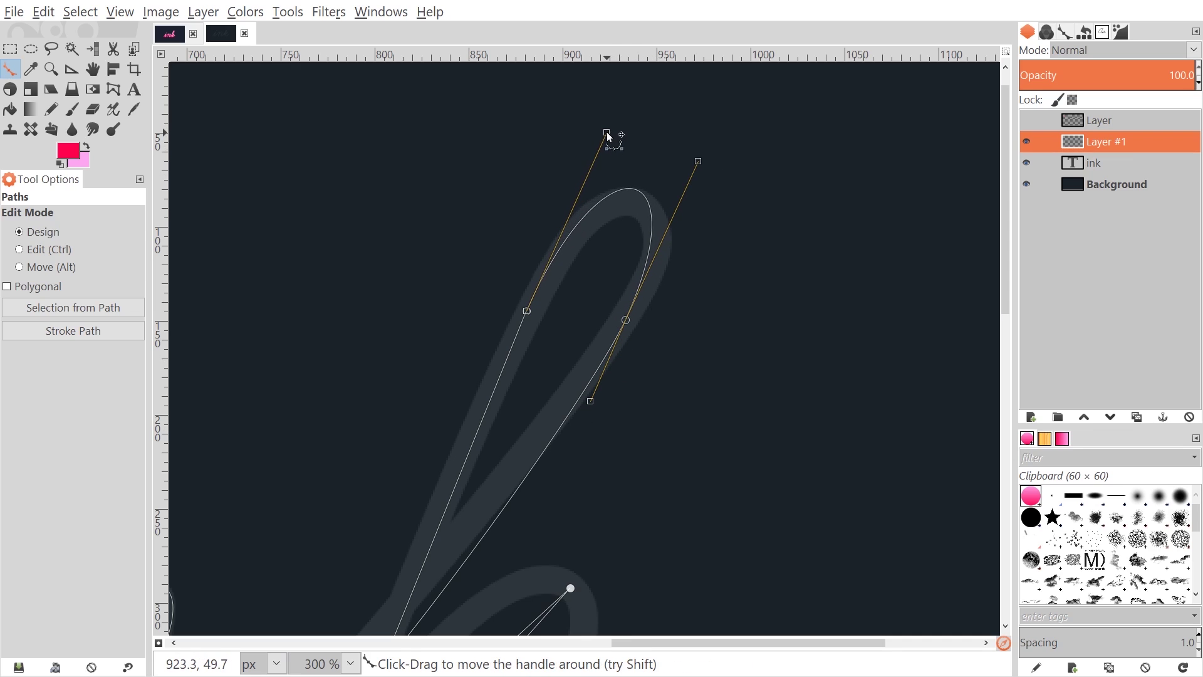
Align the k's long downstroke with the guide by extending handles from the loop's near side and the stem's foot.
scroll(634, 371, down, 5)
scroll(634, 371, left, 3)
scroll(572, 414, down, 1)
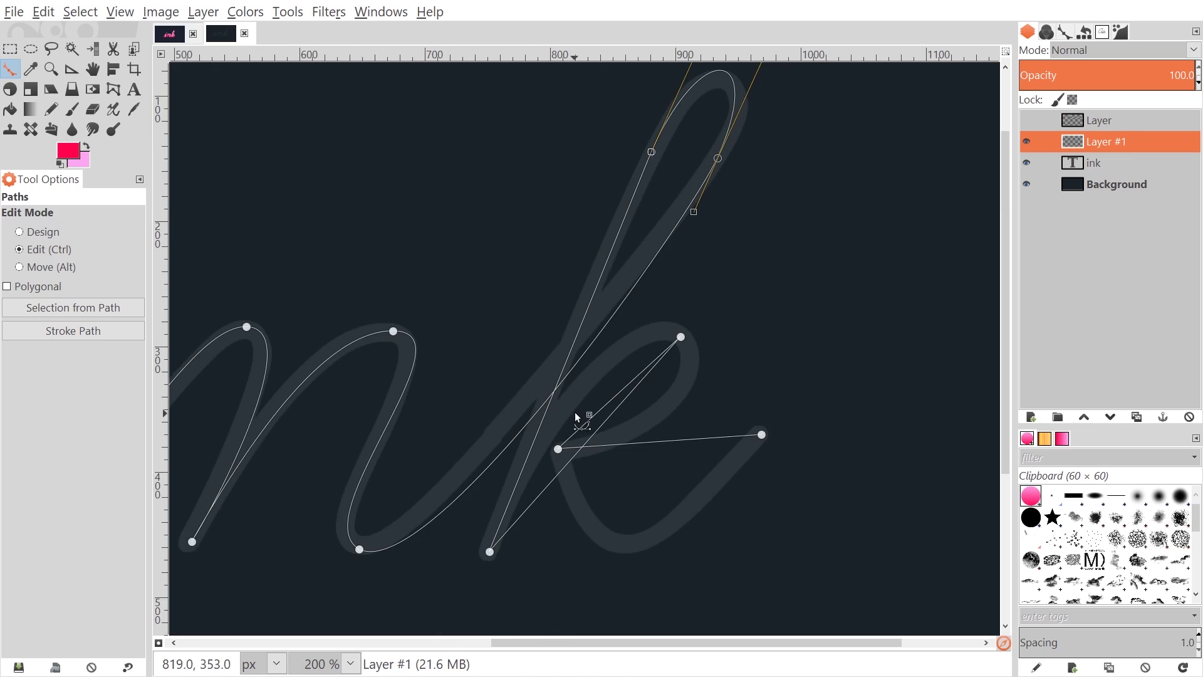
scroll(582, 394, up, 2)
drag(589, 362, 582, 364)
drag(649, 183, 621, 281)
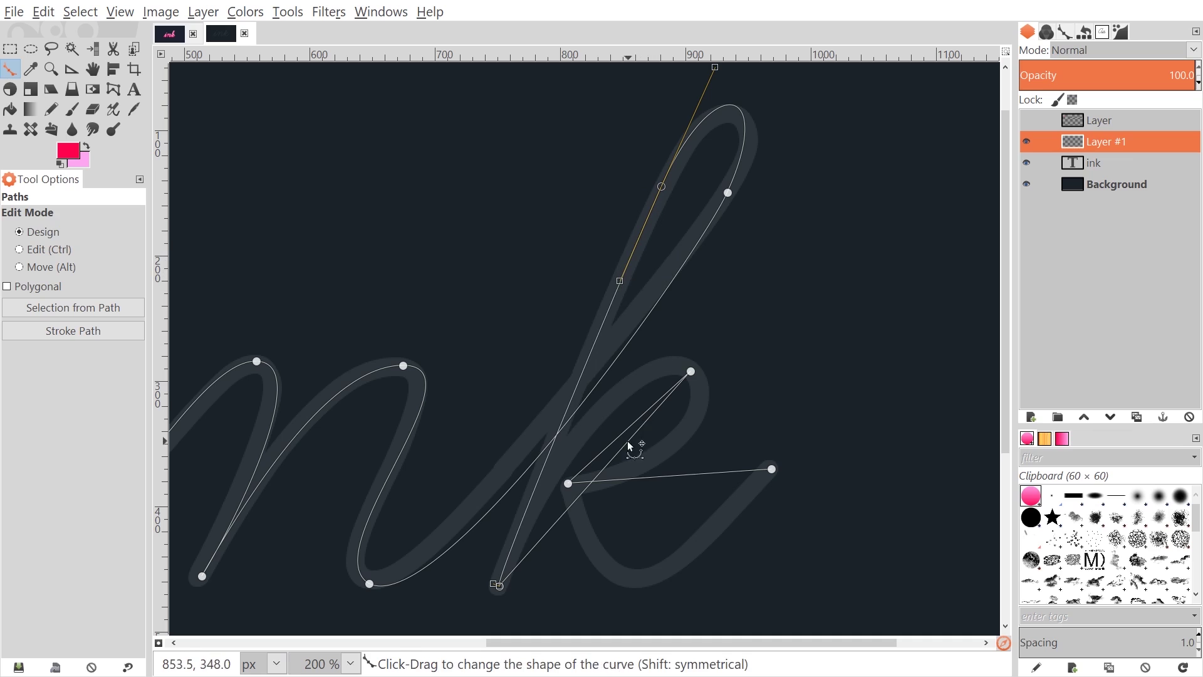
scroll(634, 446, down, 3)
scroll(564, 502, left, 1)
drag(531, 482, 572, 391)
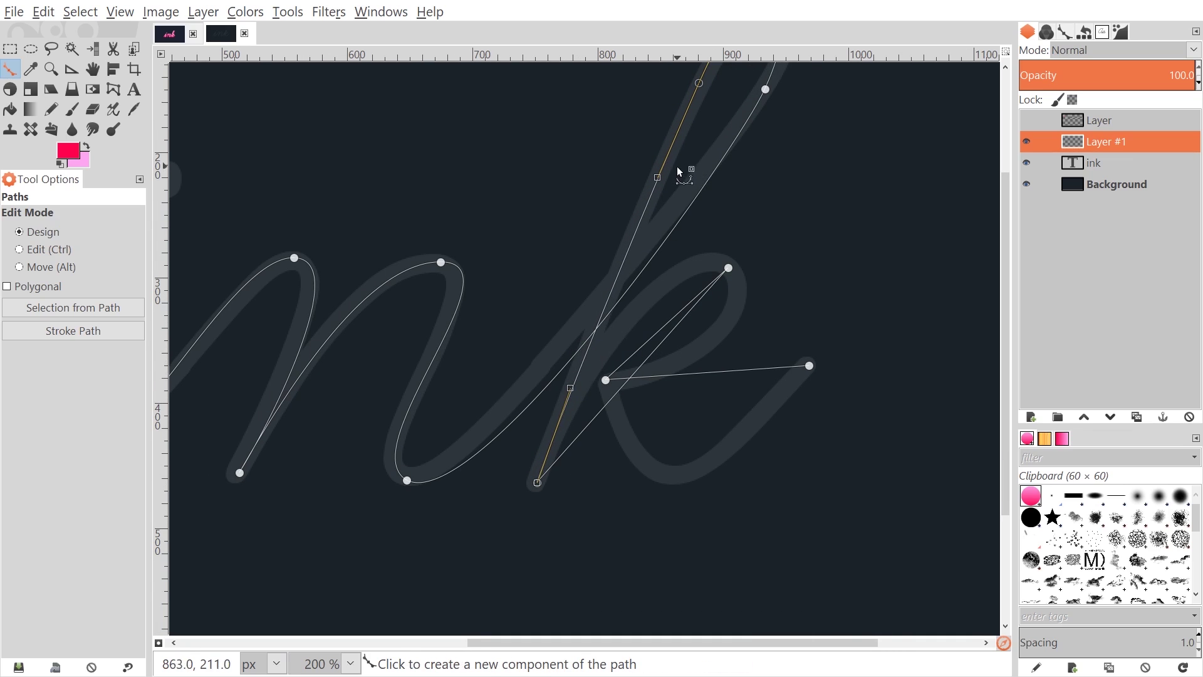
scroll(679, 169, up, 4)
scroll(637, 308, right, 1)
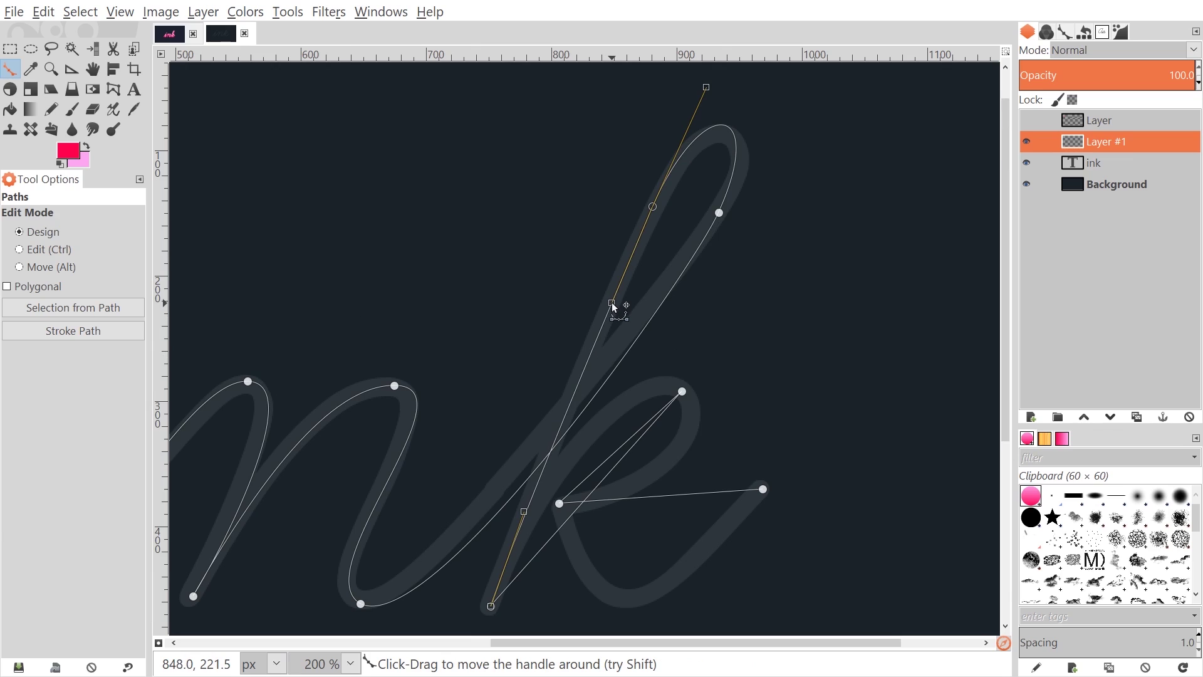
Curve the k's second upstroke from the stem's foot to the top of the bowl.
scroll(720, 336, down, 6)
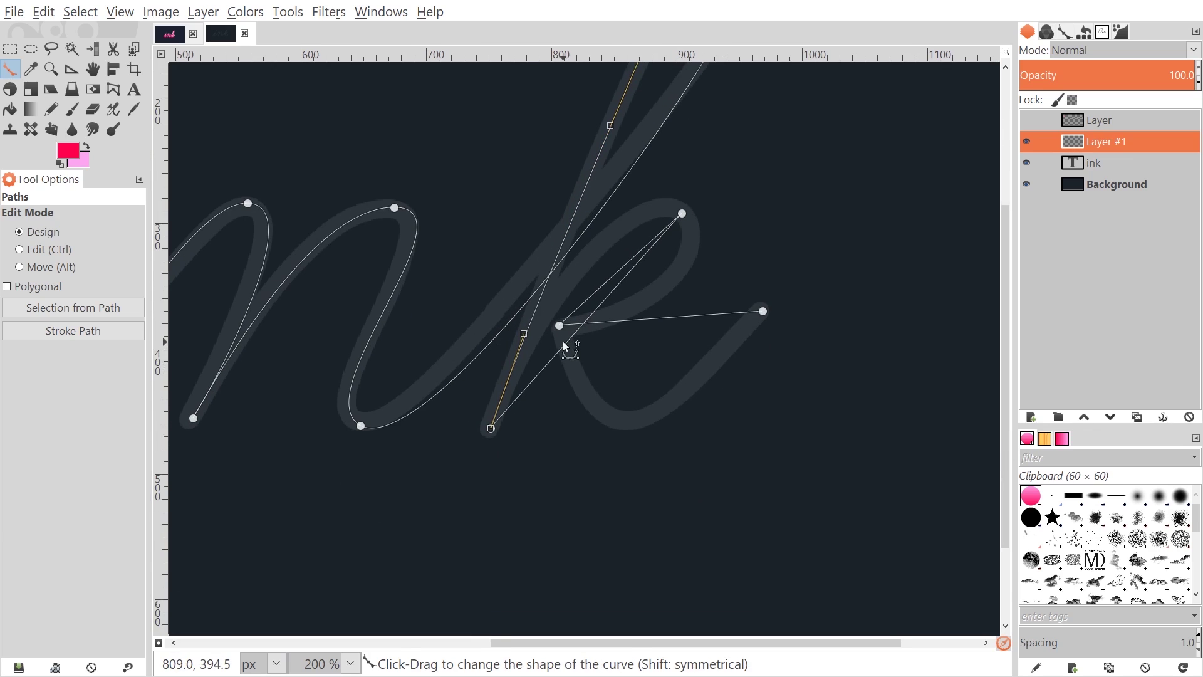
drag(566, 340, 561, 252)
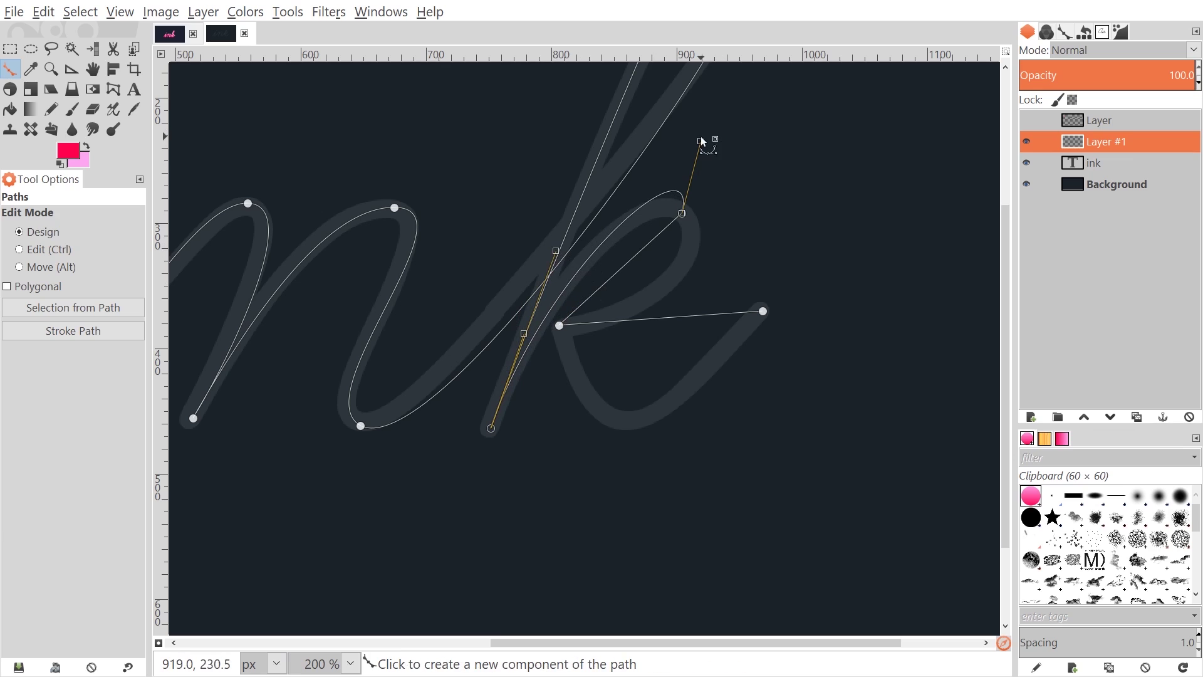
drag(682, 160, 616, 217)
Bend the k's final segment from the inner junction to the ending tip into the curved leg of the guide.
drag(654, 315, 642, 412)
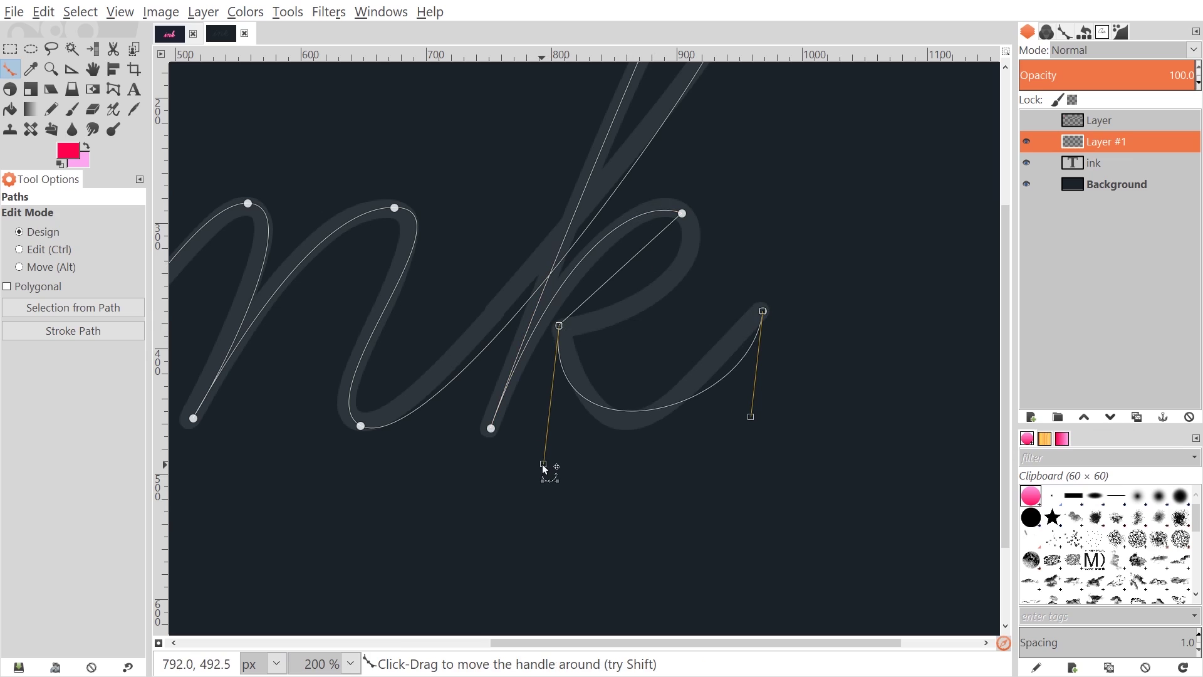
drag(546, 464, 601, 501)
drag(752, 417, 733, 366)
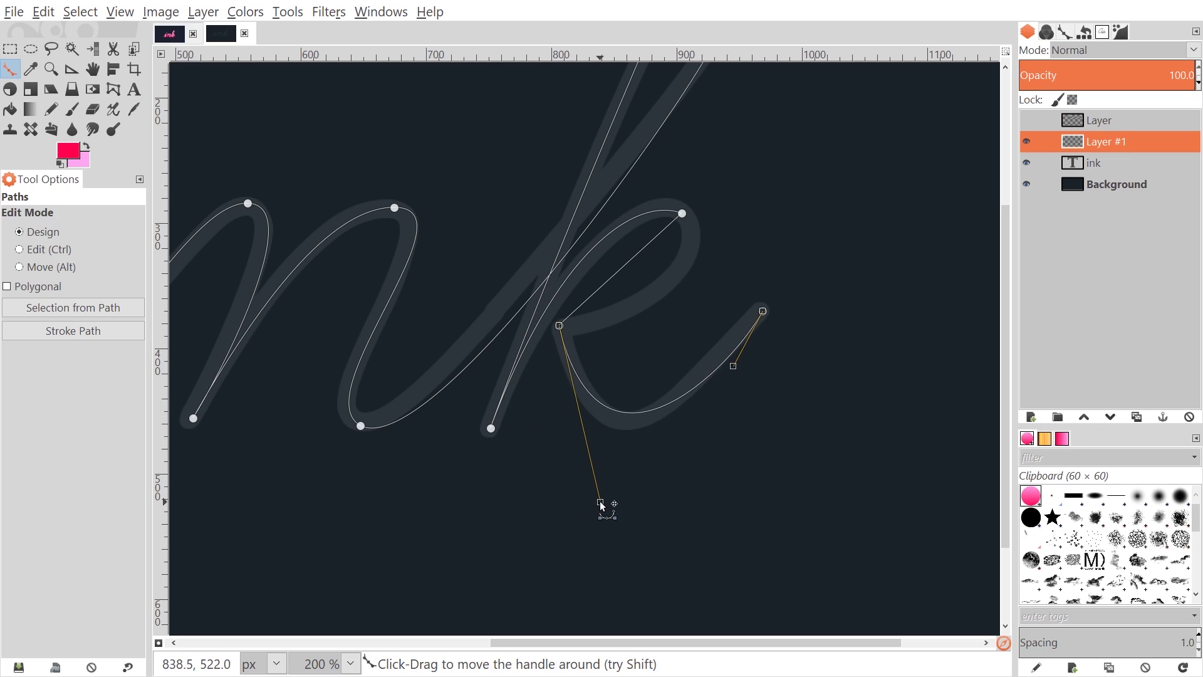
Deepen the curve of the k's leg and bend the bowl segment from its top anchor to the inner junction to match the guide.
drag(601, 507, 596, 530)
drag(621, 262, 746, 241)
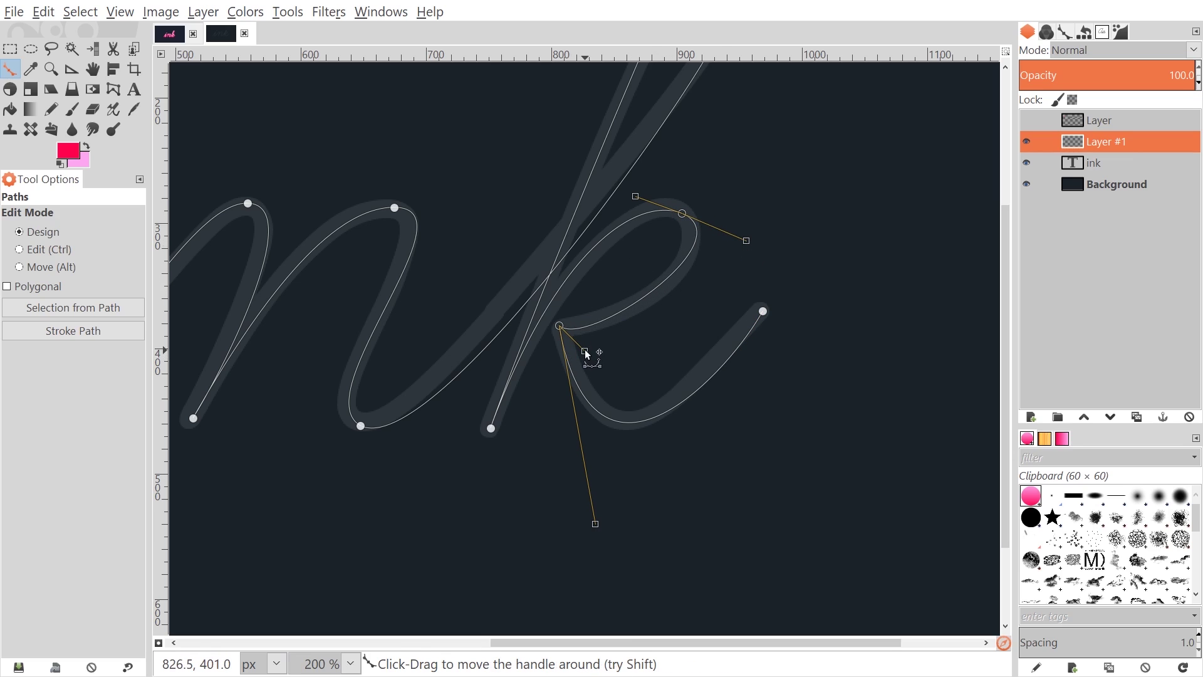
drag(585, 351, 636, 355)
scroll(773, 355, left, 2)
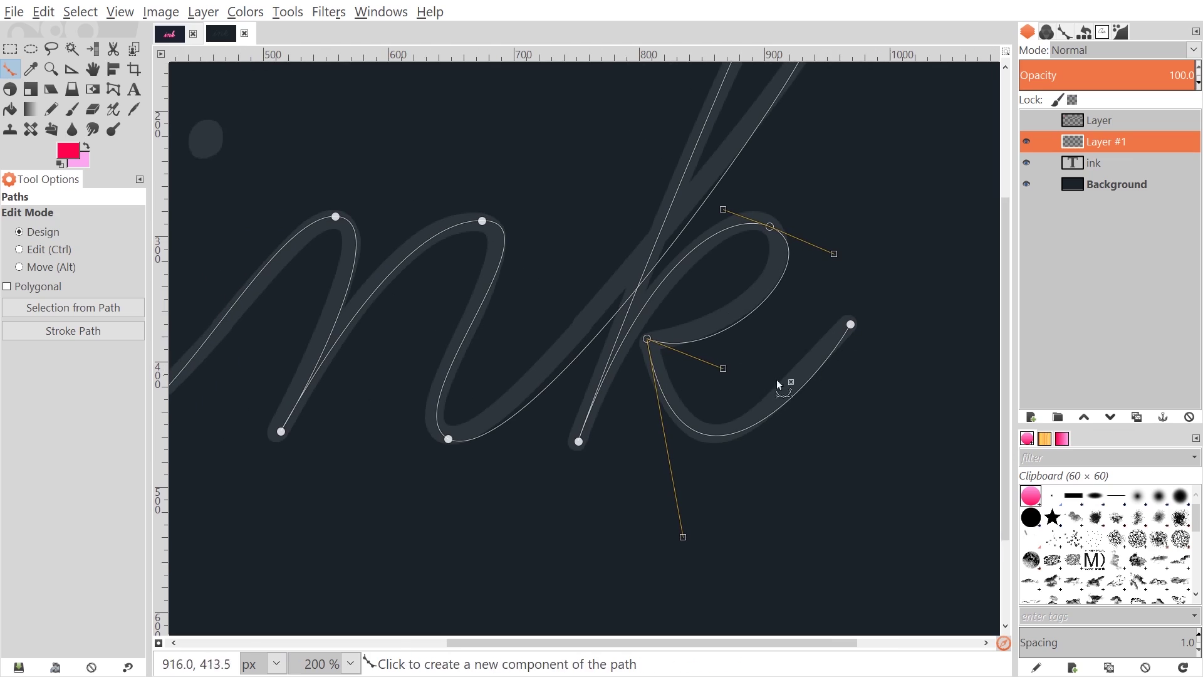
Try stroking the whole lettering path with the Paintbrush and emulated brush dynamics, and undo that stroke.
ctrl+scroll(776, 378, down, 3)
ctrl+scroll(492, 402, up, 1)
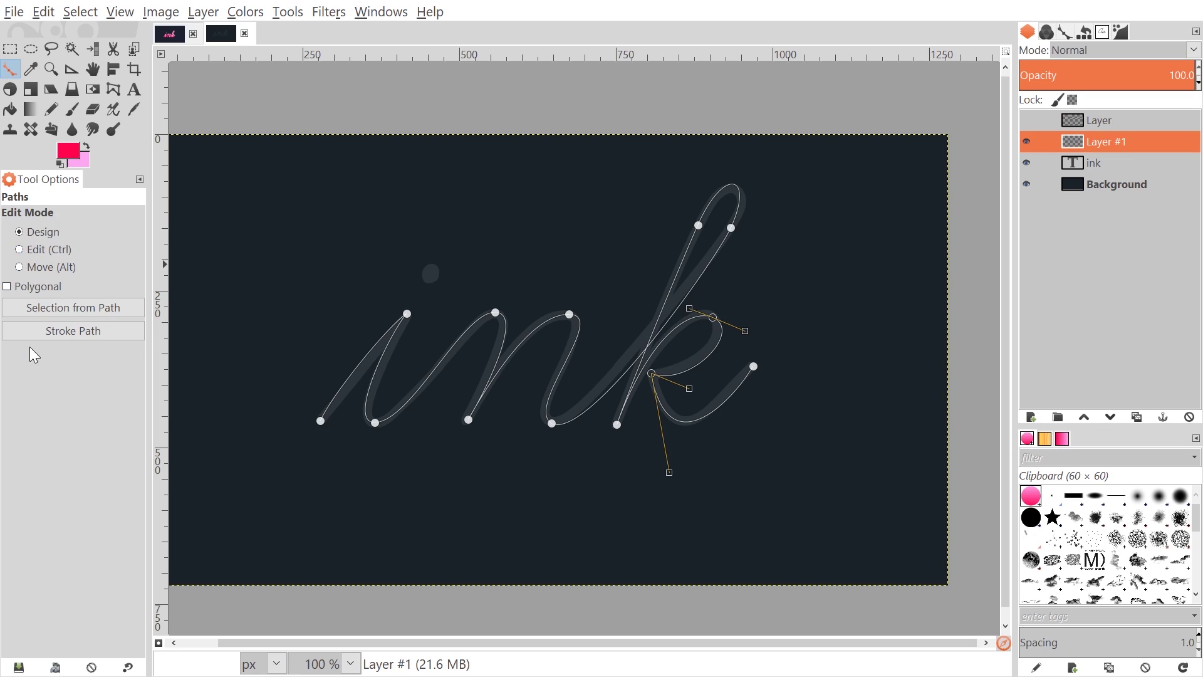
click(71, 331)
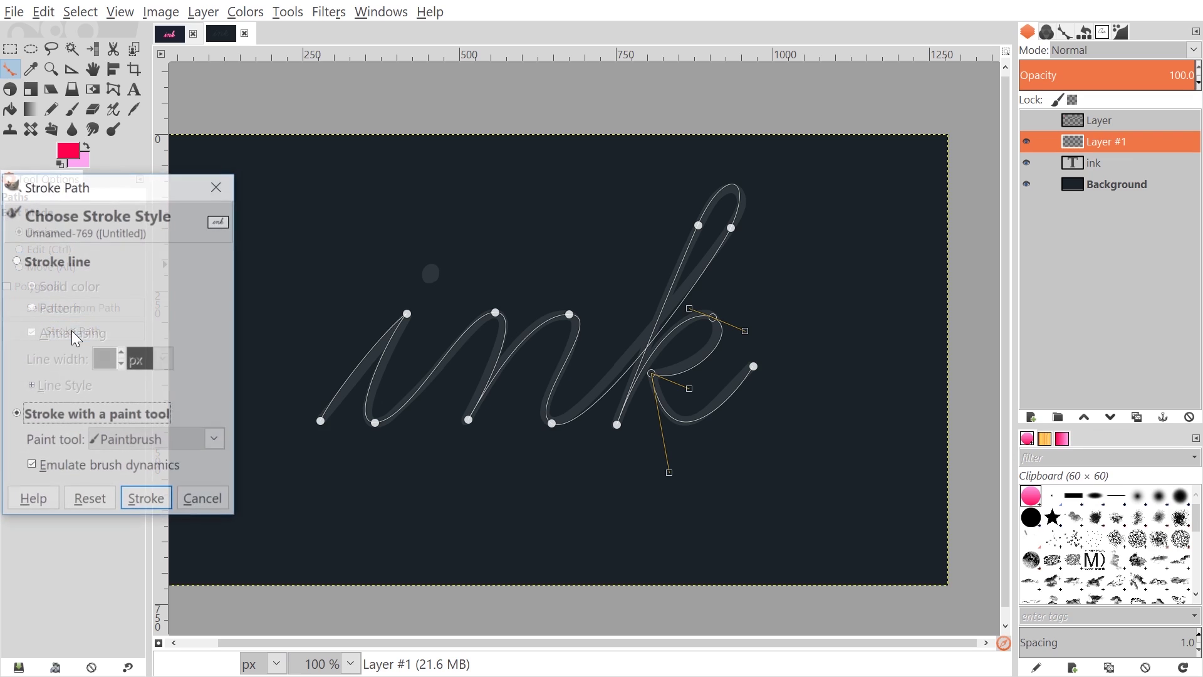
mouse_move(116, 187)
mouse_down()
mouse_move(261, 166)
mouse_move(414, 99)
mouse_up()
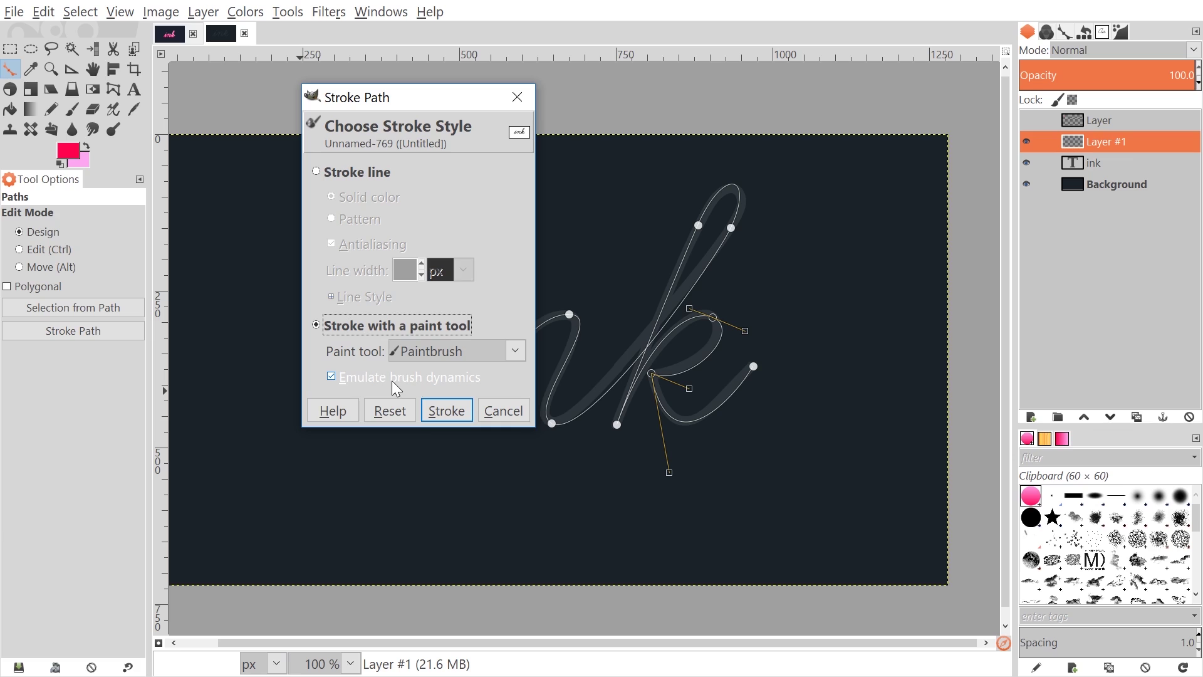
click(451, 410)
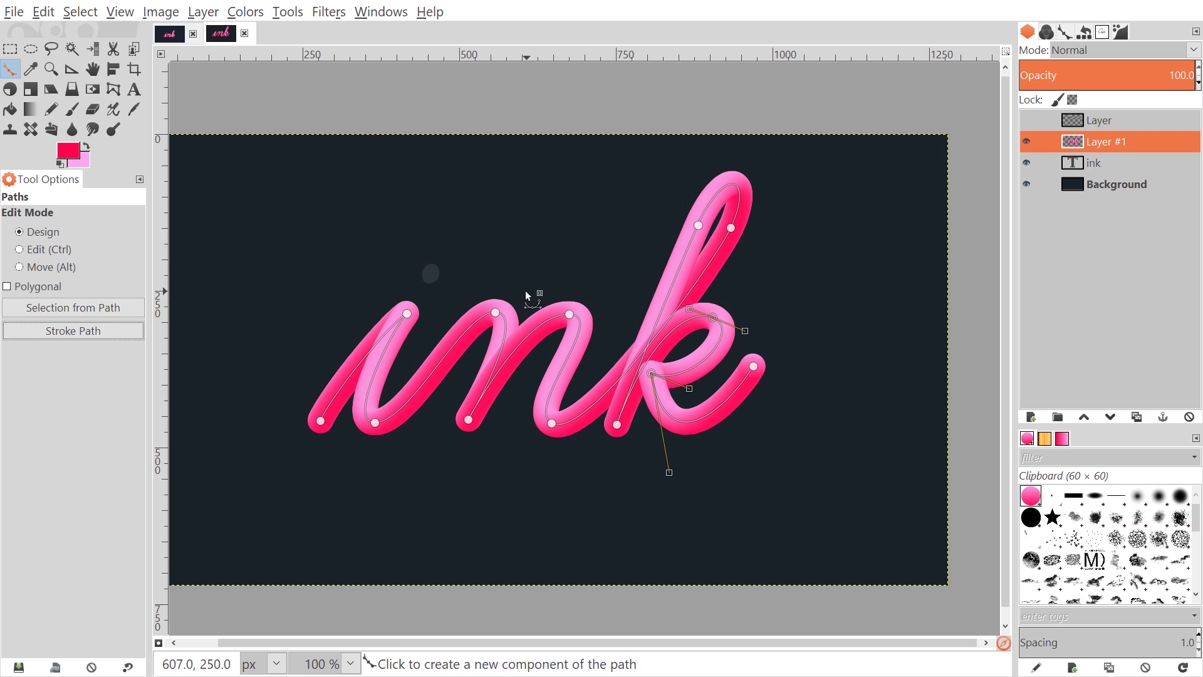
key(space)
key(space)
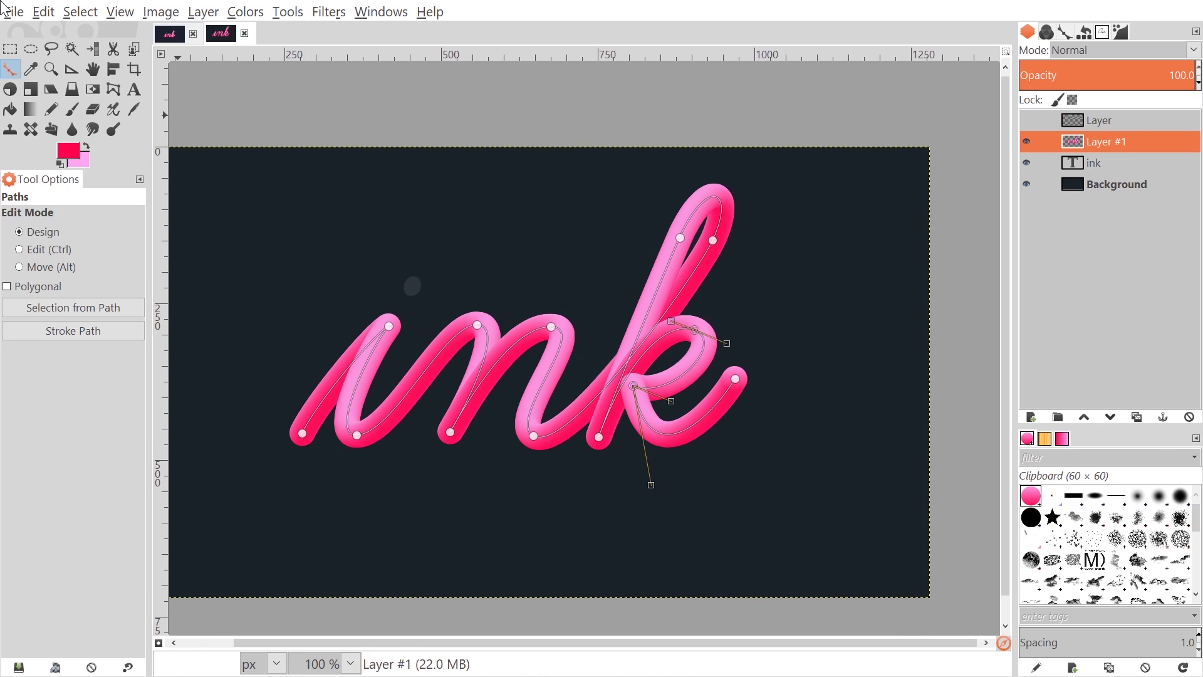
click(45, 12)
click(63, 33)
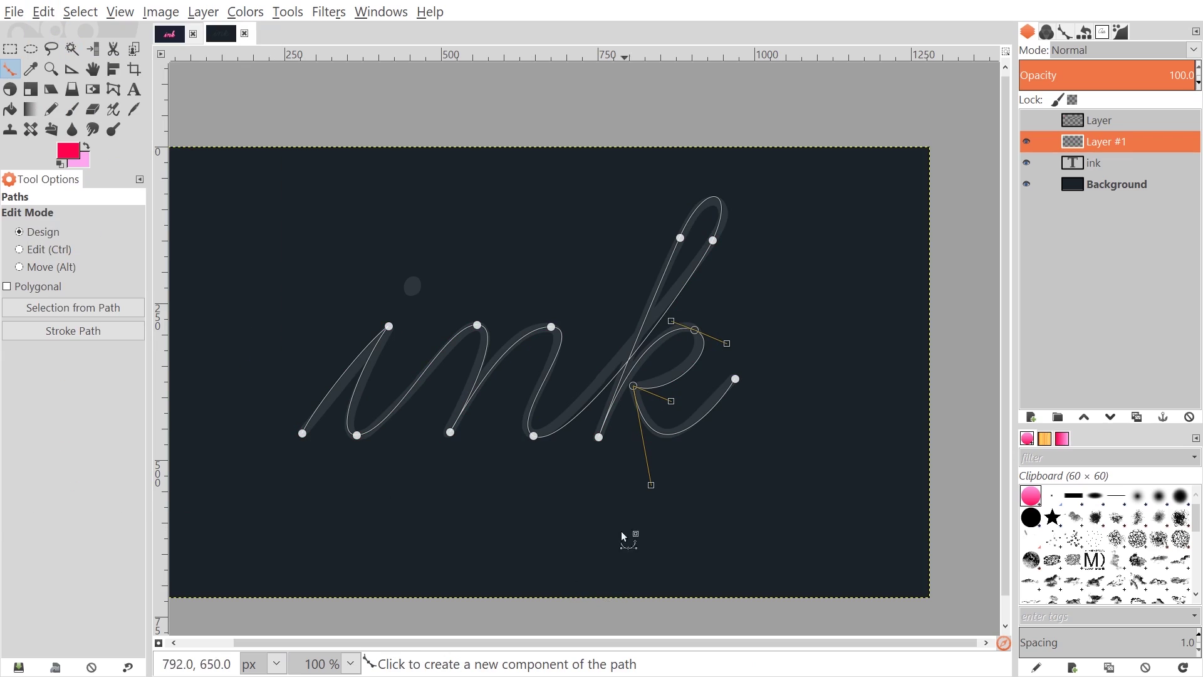
Extend the outer handle at the top of the k's bowl slightly and stroke the path with the Paintbrush, emulating brush dynamics.
mouse_move(728, 345)
mouse_down()
mouse_move(720, 362)
mouse_move(733, 346)
mouse_up()
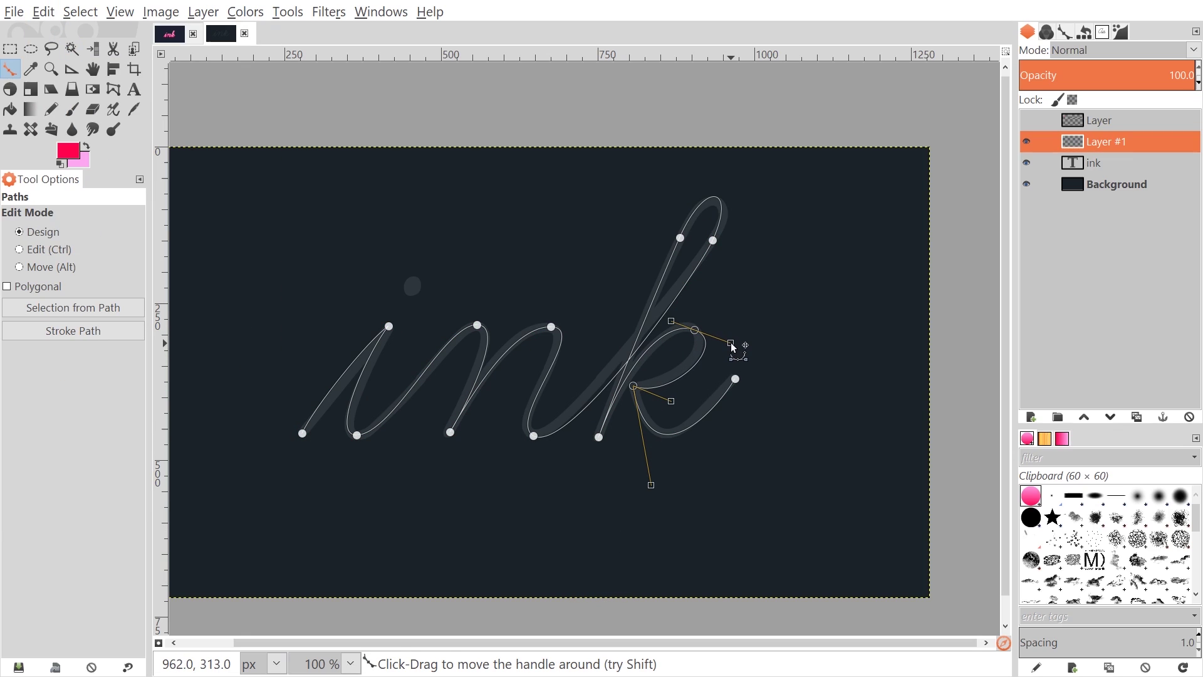
click(84, 333)
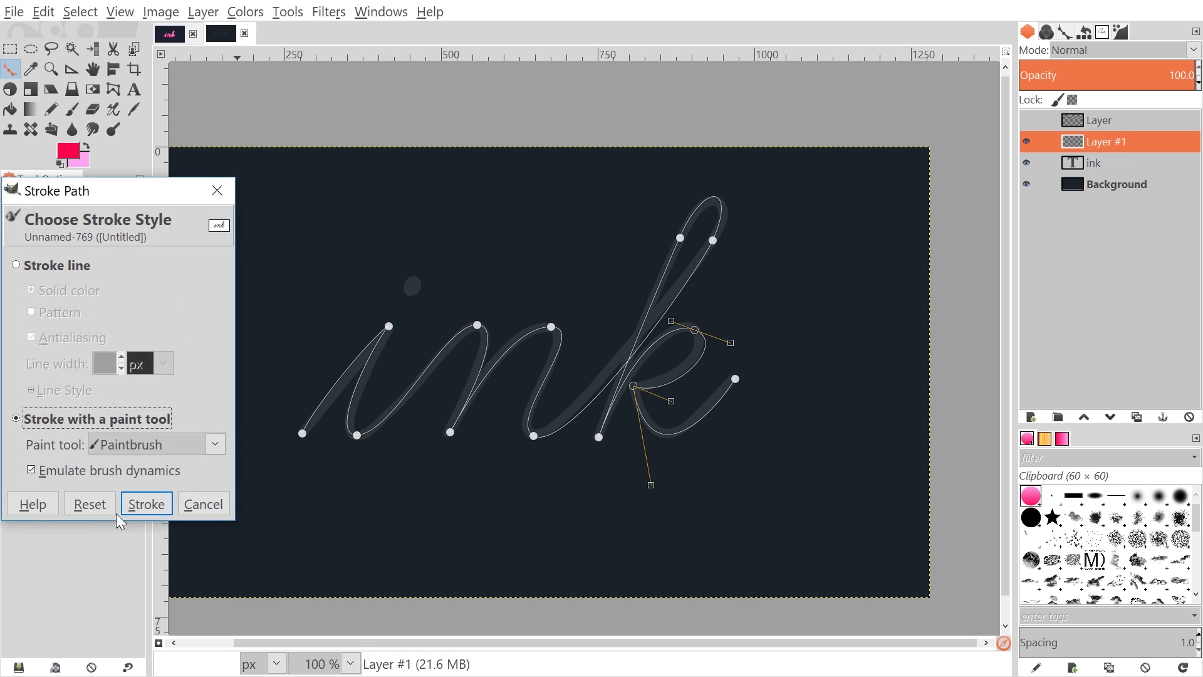
click(144, 504)
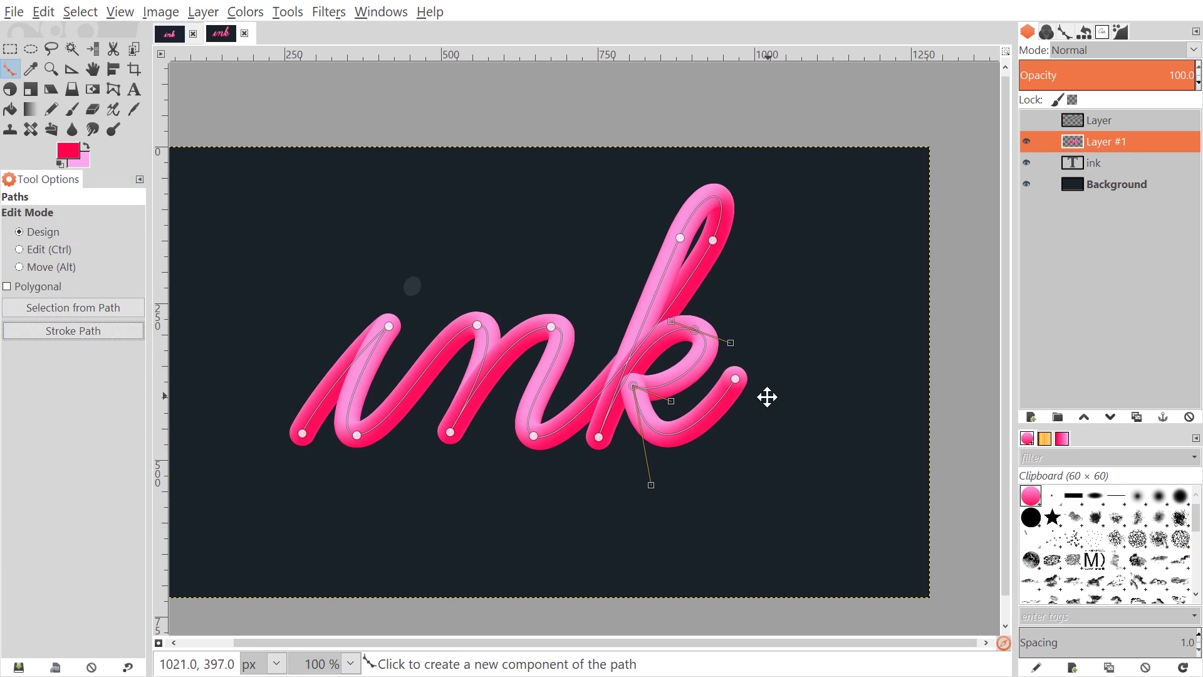
drag(766, 395, 761, 428)
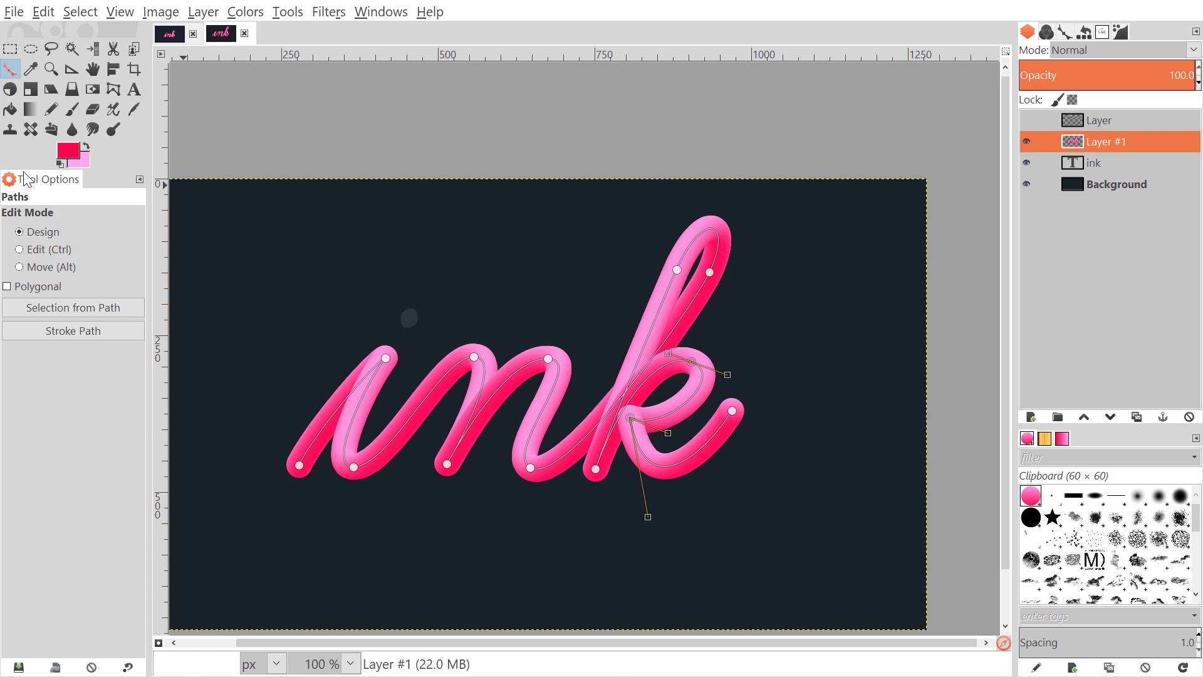
Paint the dot of the i over the guide with a single Paintbrush dab and hide the ink text layer.
click(72, 109)
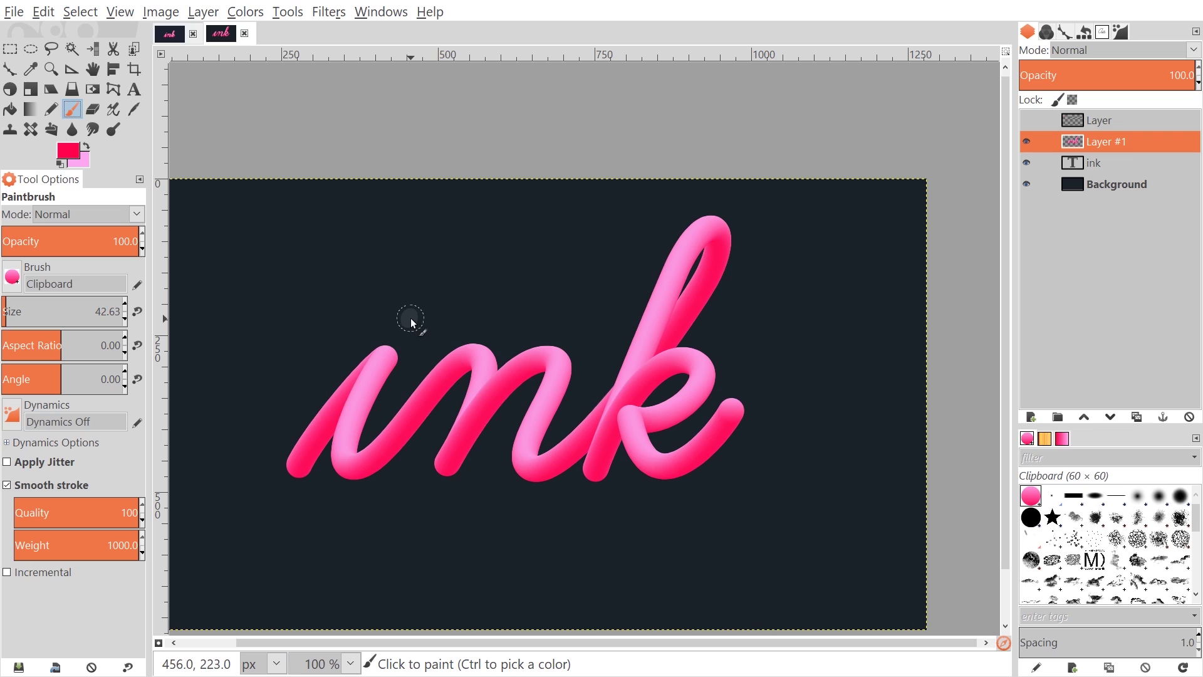
click(411, 319)
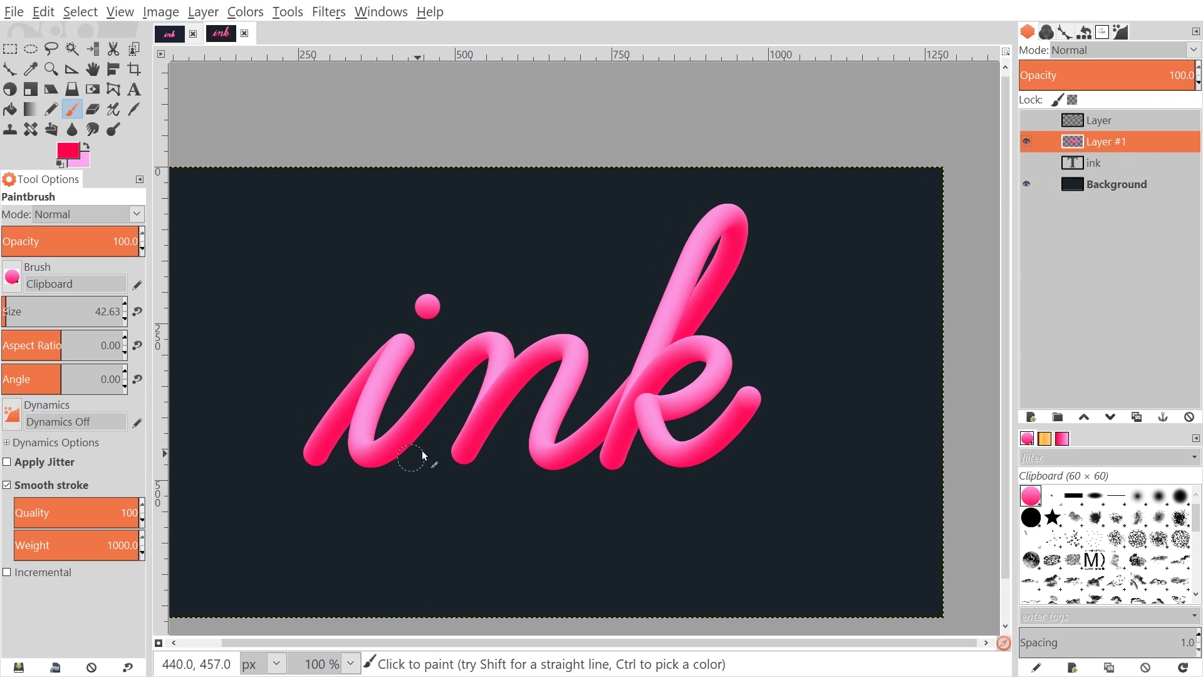
key(minus)
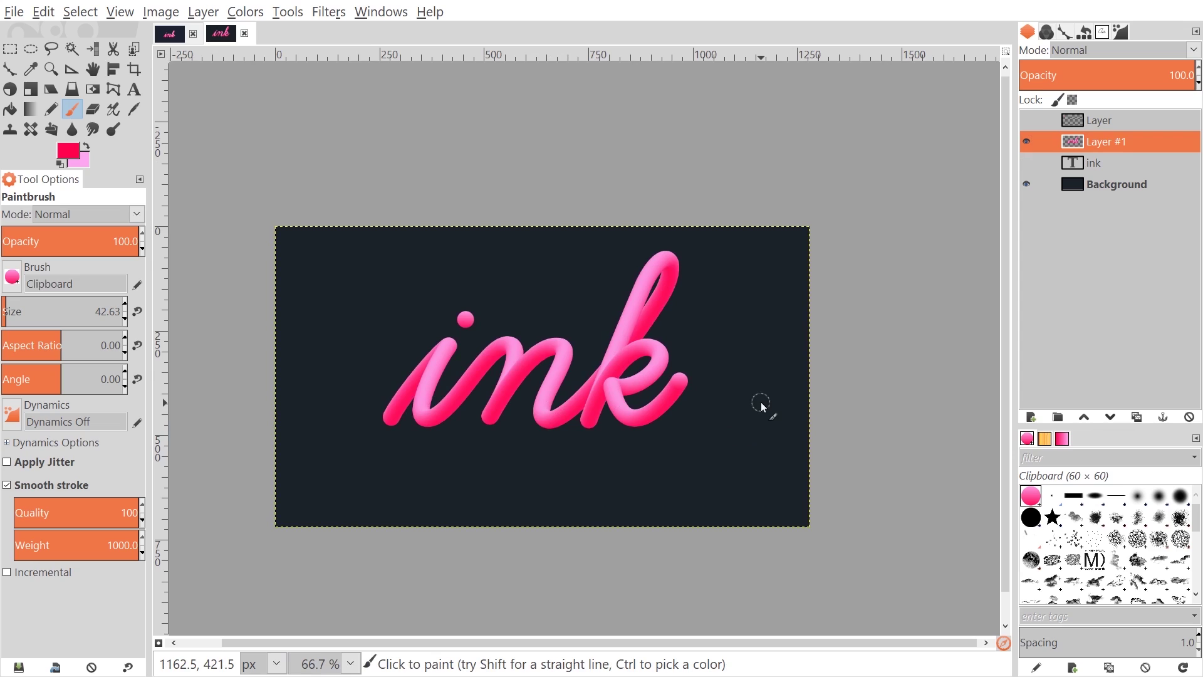